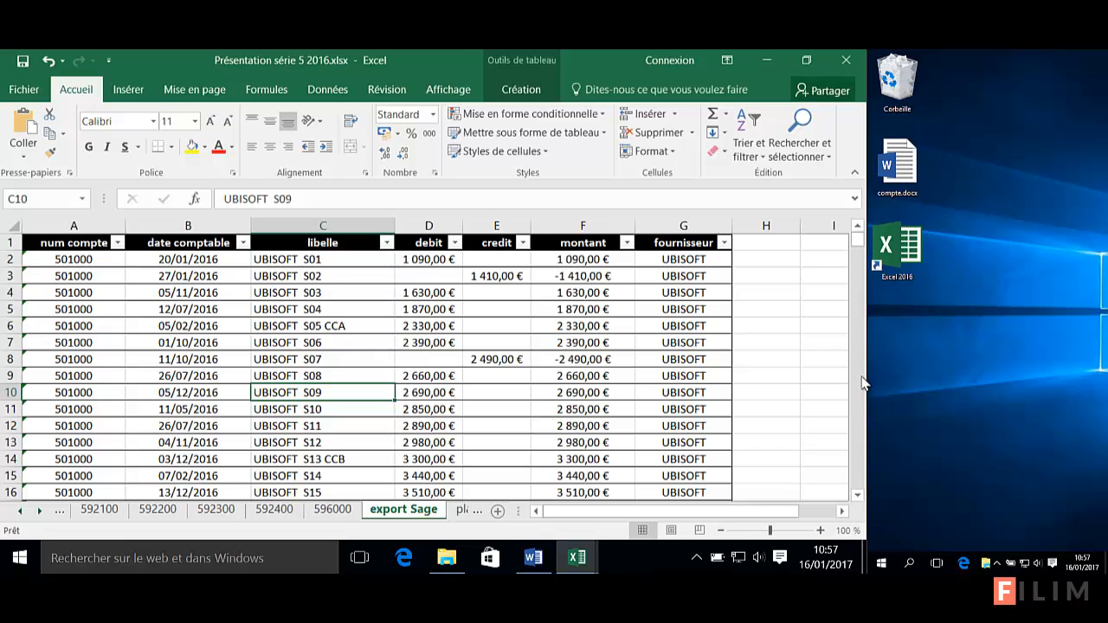
# Switch the ribbon to the Révision tab to expose the sharing and protection commands
pyautogui.click(386, 89)
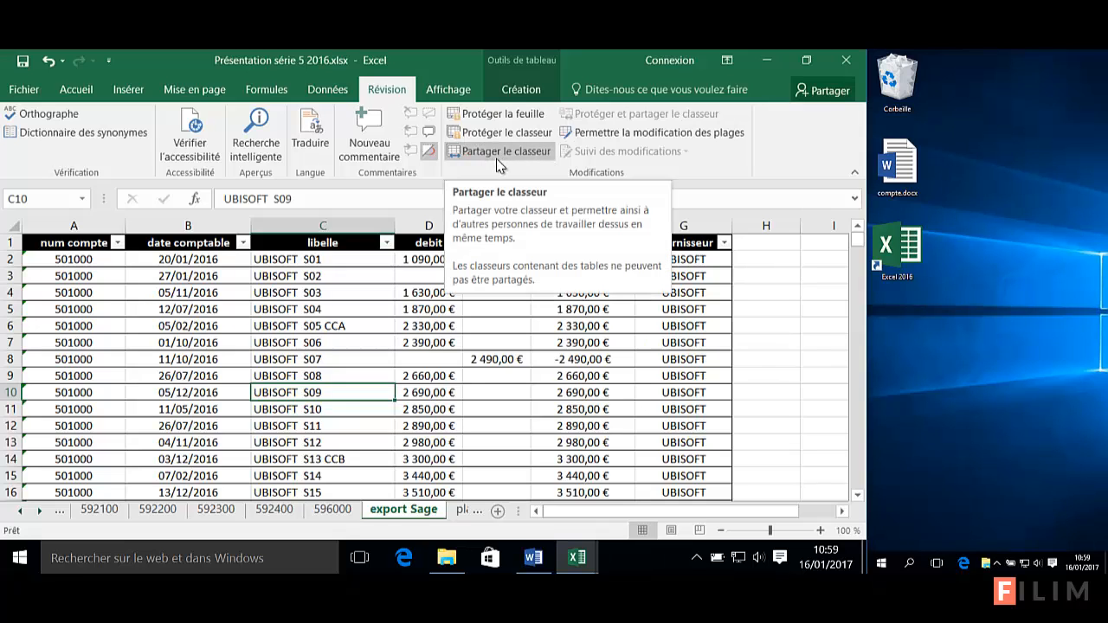
pyautogui.click(76, 89)
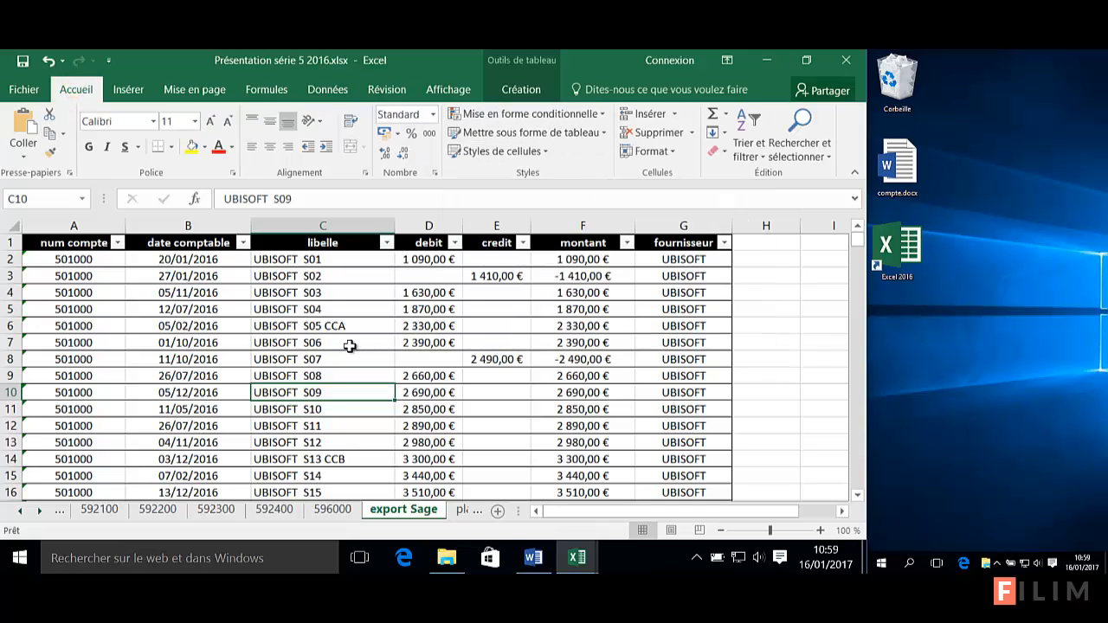
pyautogui.click(329, 509)
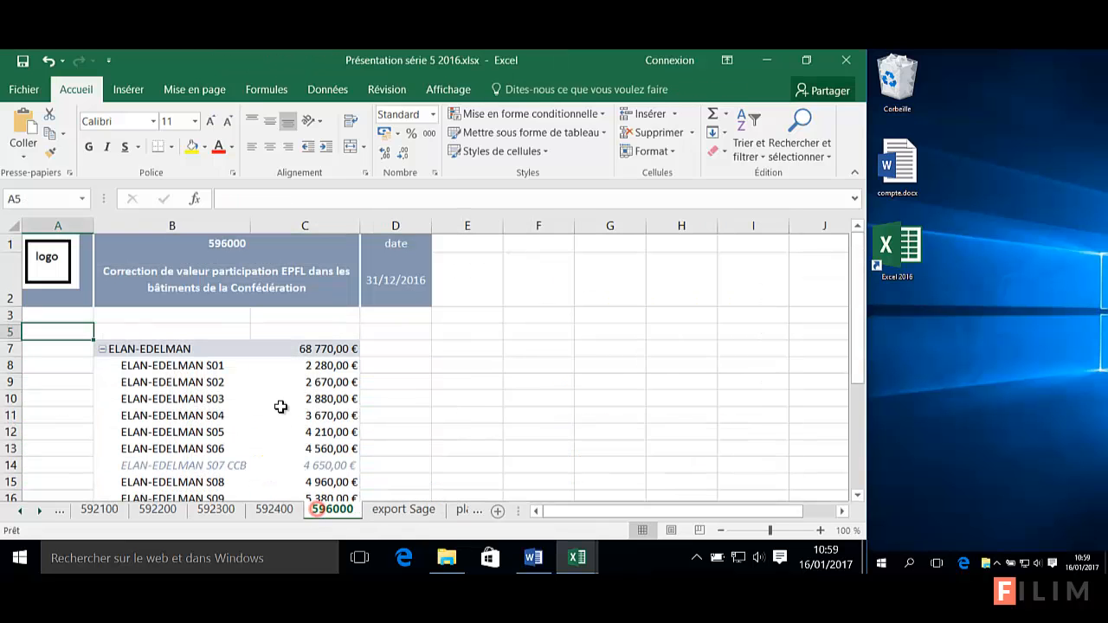
pyautogui.rightClick(216, 387)
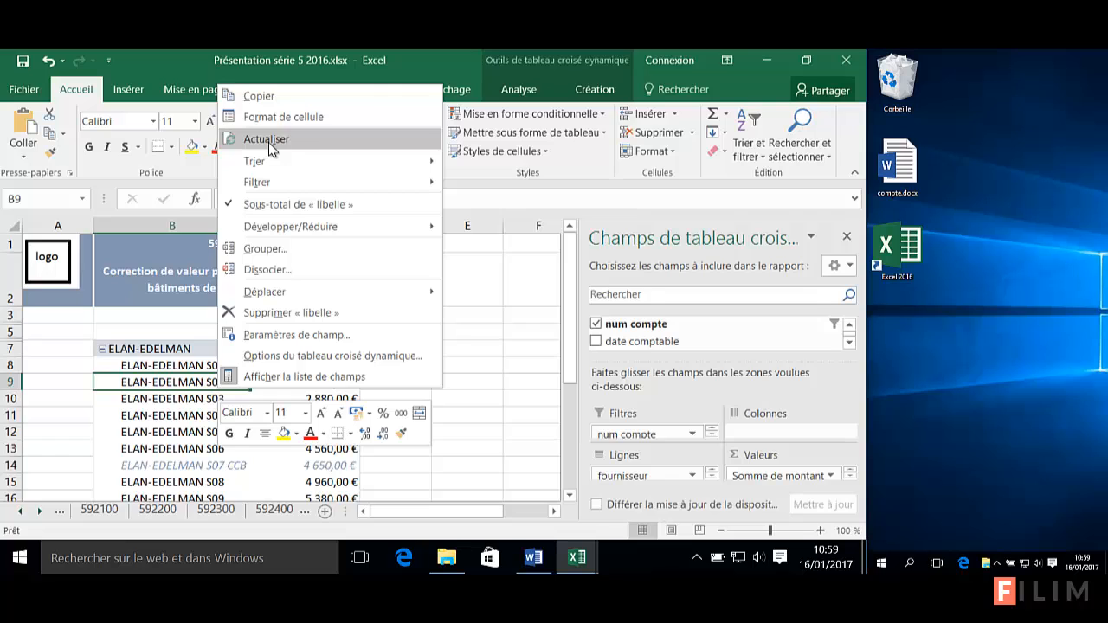
pyautogui.click(525, 393)
pyautogui.click(39, 511)
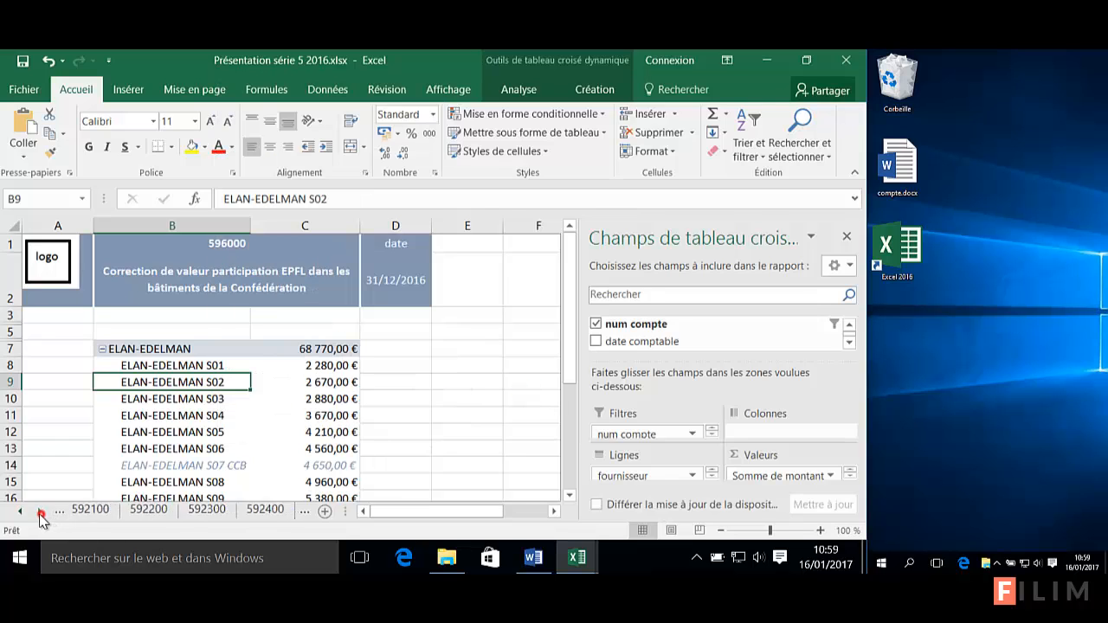
pyautogui.click(305, 511)
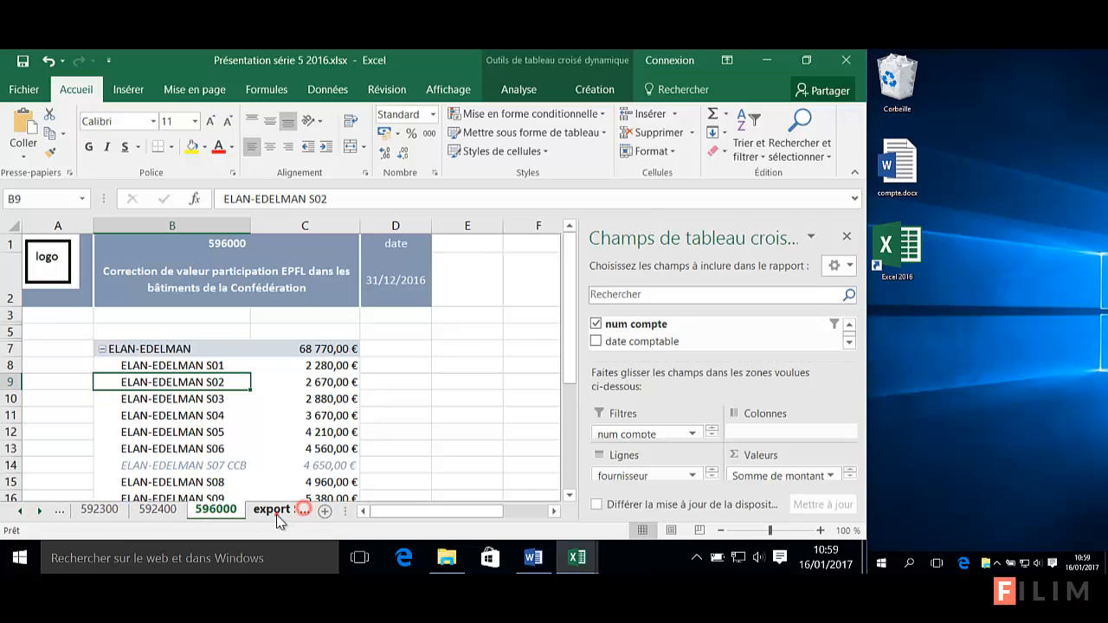
pyautogui.click(276, 515)
pyautogui.click(396, 396)
pyautogui.click(366, 392)
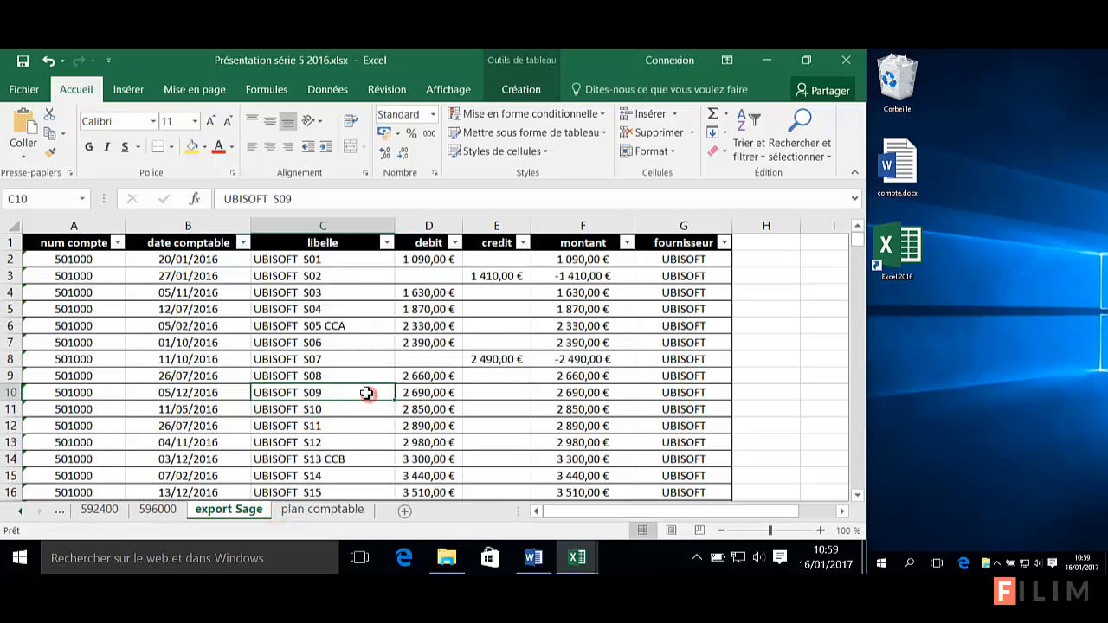
pyautogui.click(390, 90)
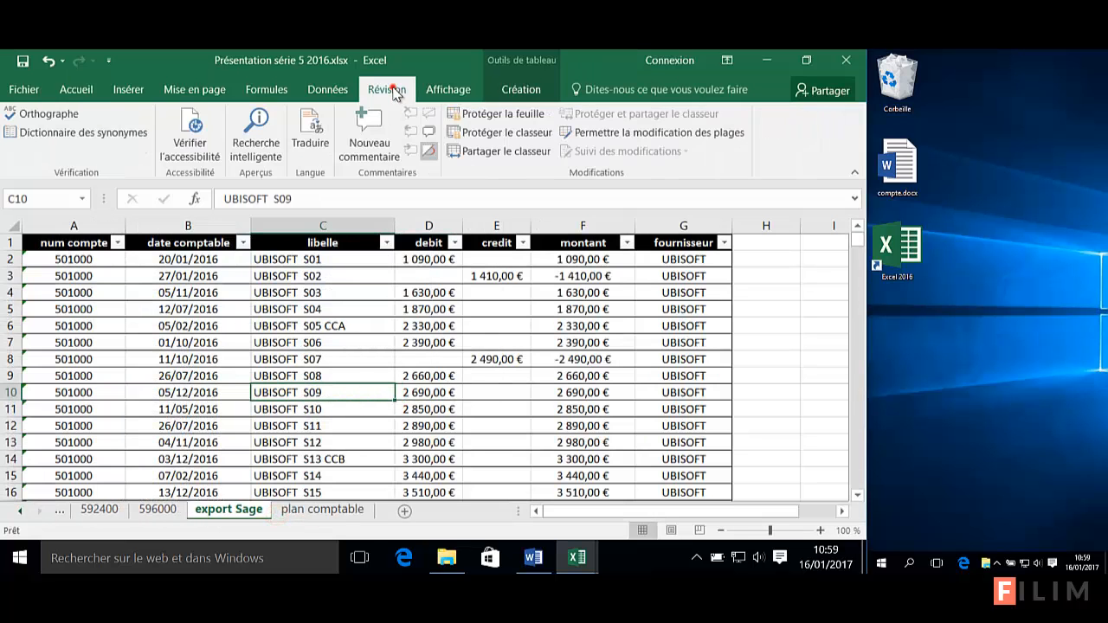
pyautogui.click(350, 424)
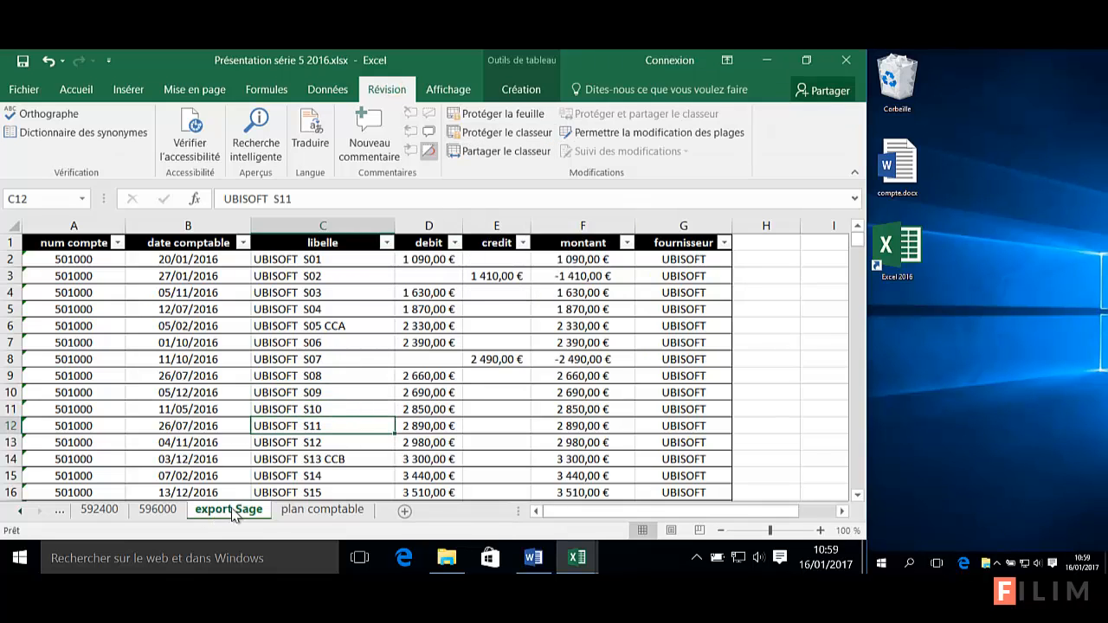
pyautogui.click(73, 91)
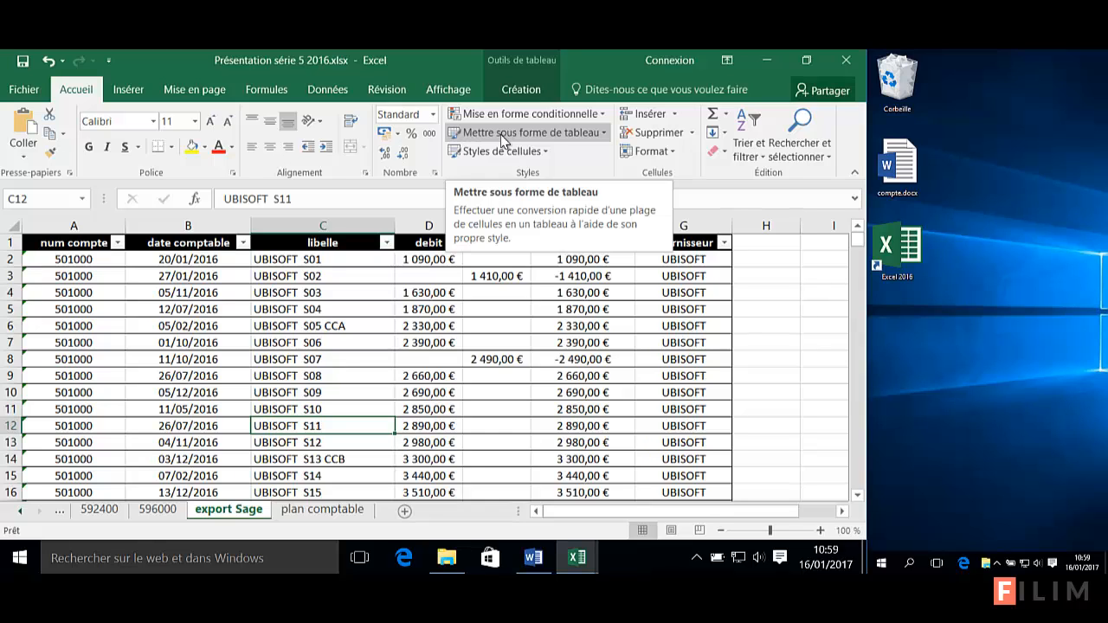
pyautogui.click(389, 90)
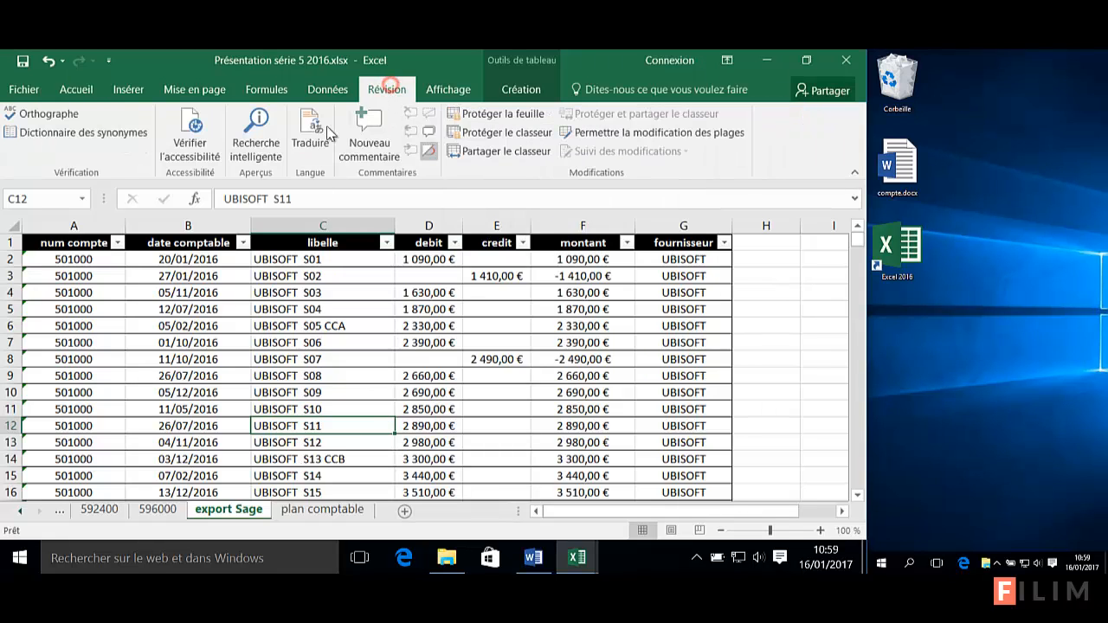
pyautogui.click(518, 150)
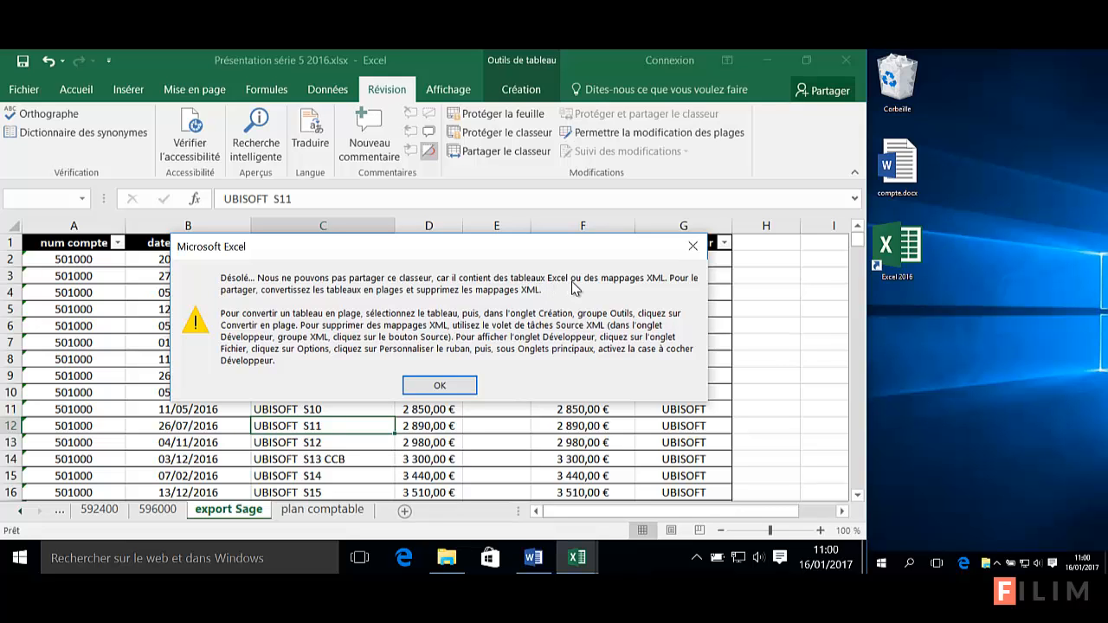
pyautogui.click(468, 387)
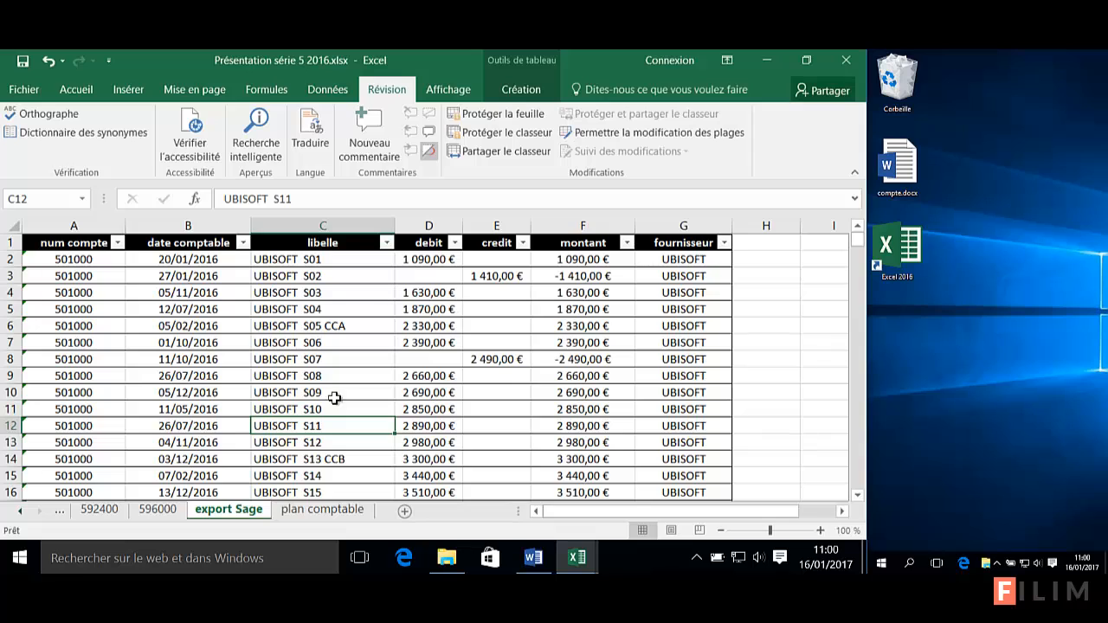
pyautogui.click(405, 395)
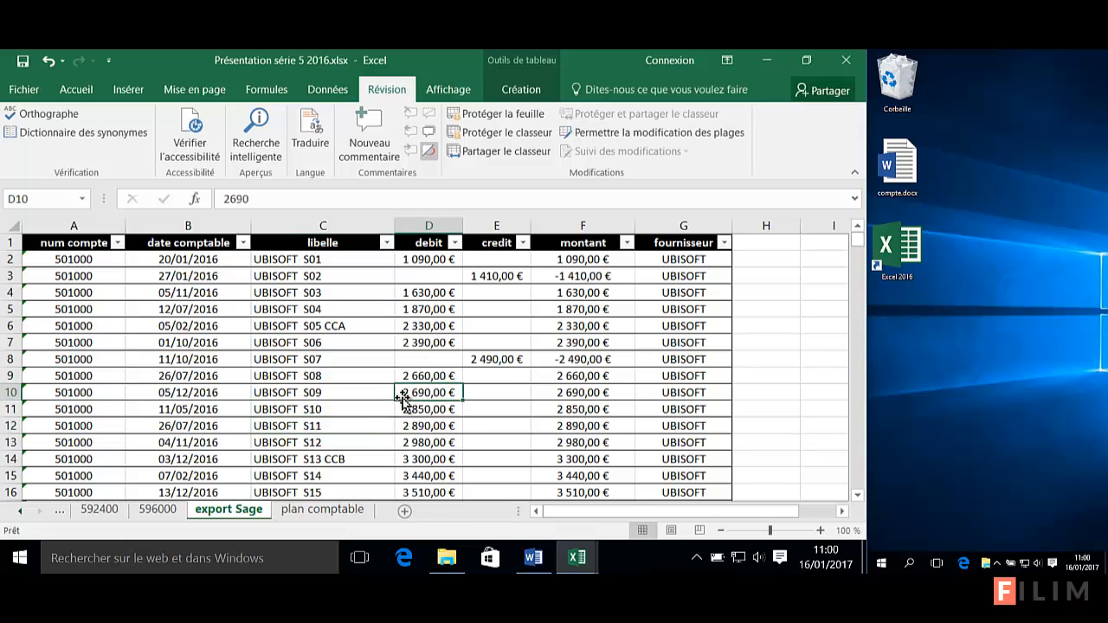
pyautogui.click(522, 90)
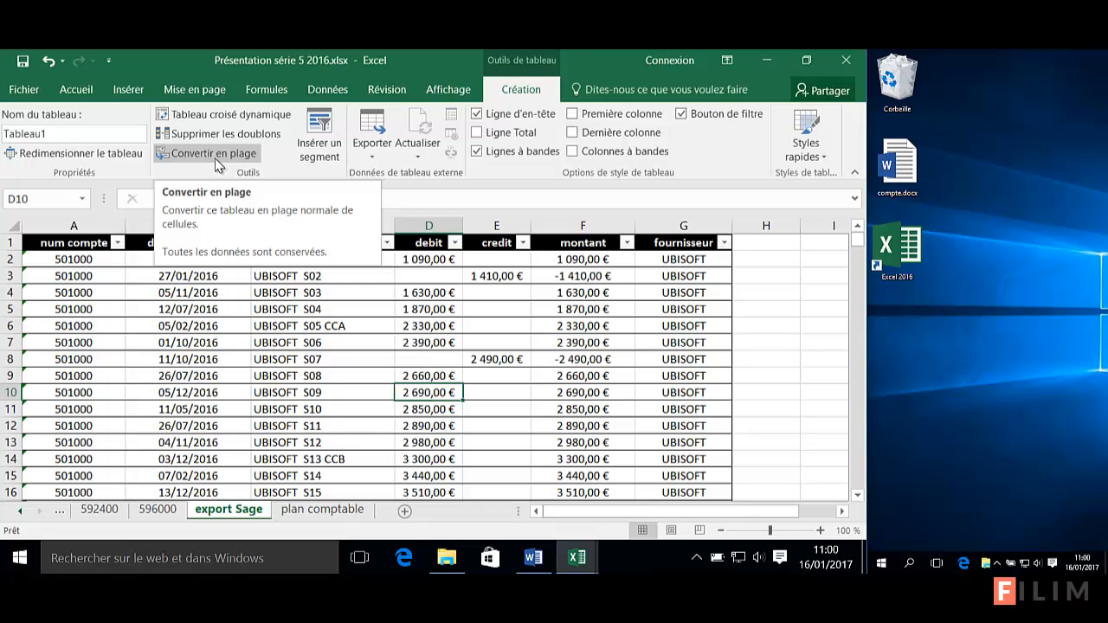
pyautogui.click(160, 509)
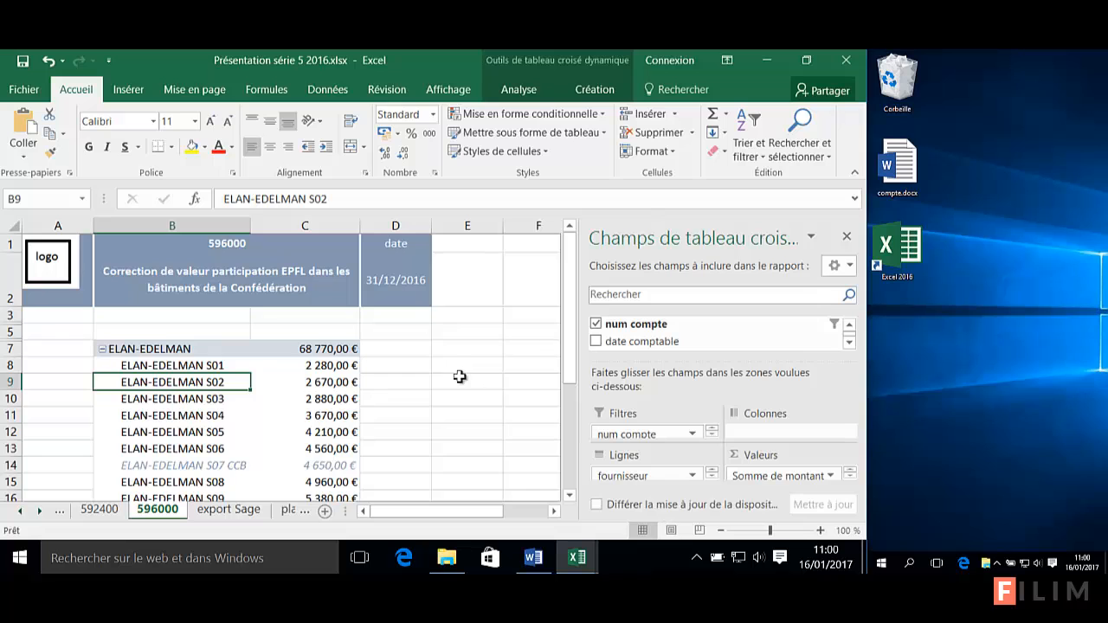
pyautogui.click(215, 510)
pyautogui.click(306, 359)
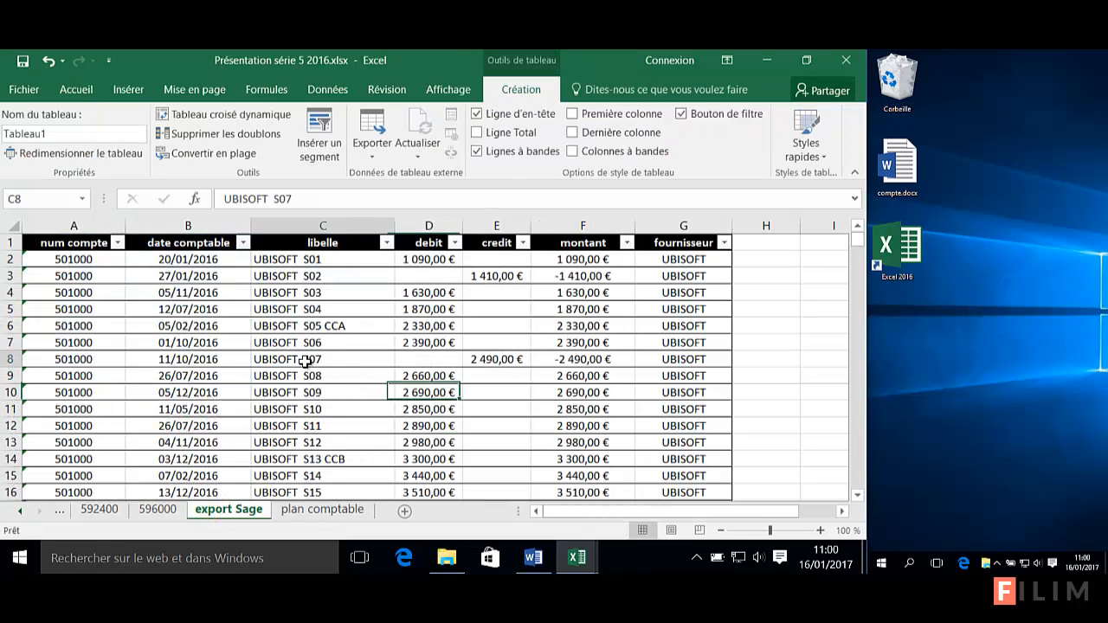
pyautogui.click(348, 381)
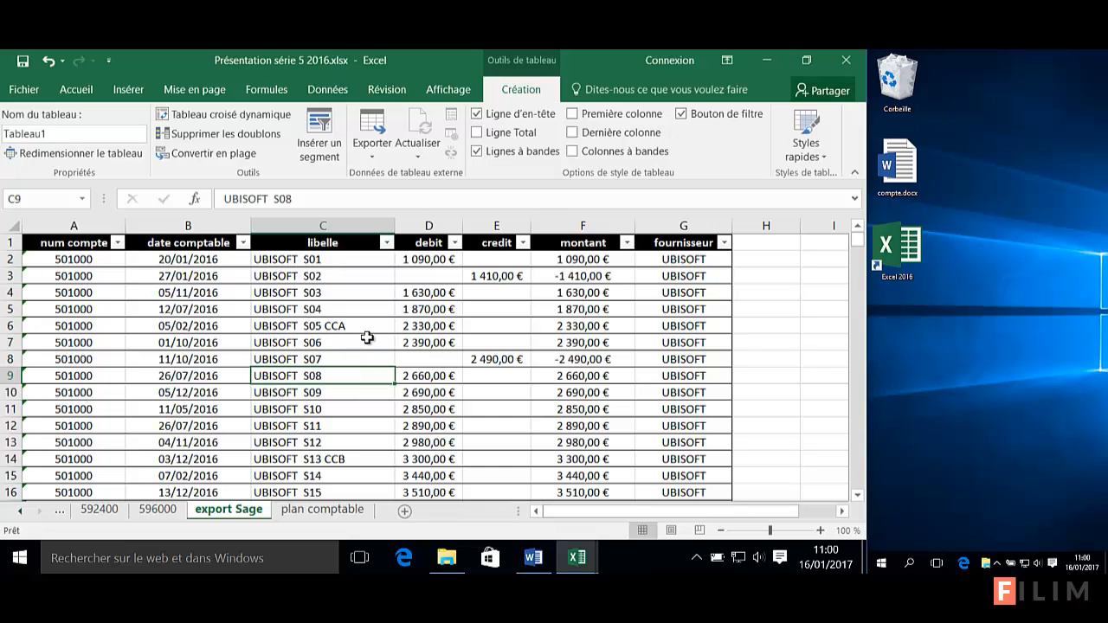
pyautogui.click(366, 341)
pyautogui.click(358, 355)
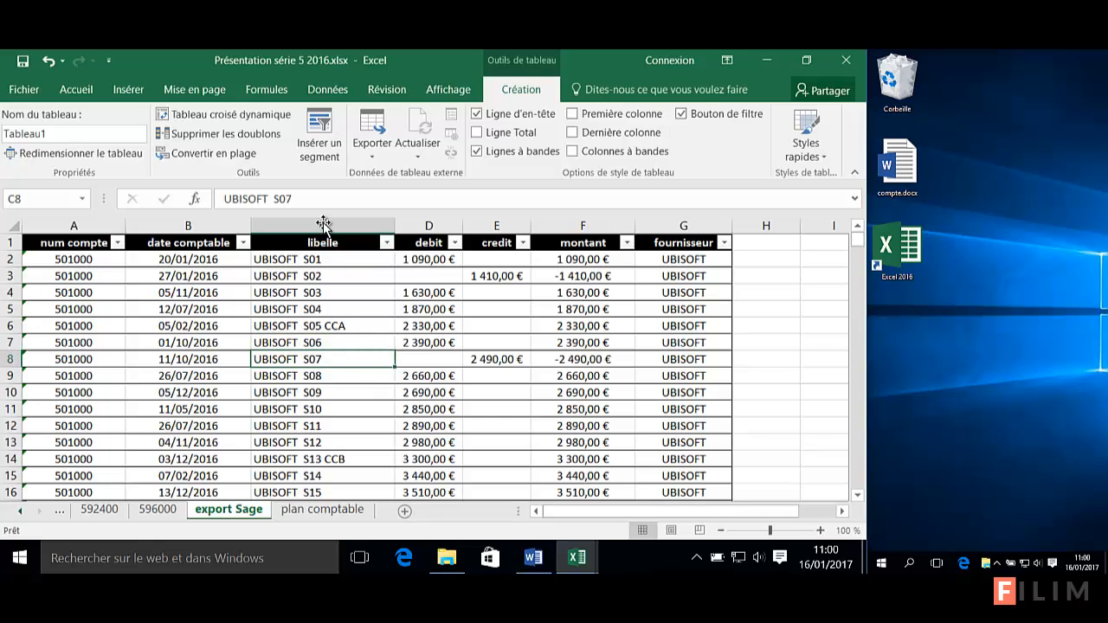
pyautogui.click(387, 89)
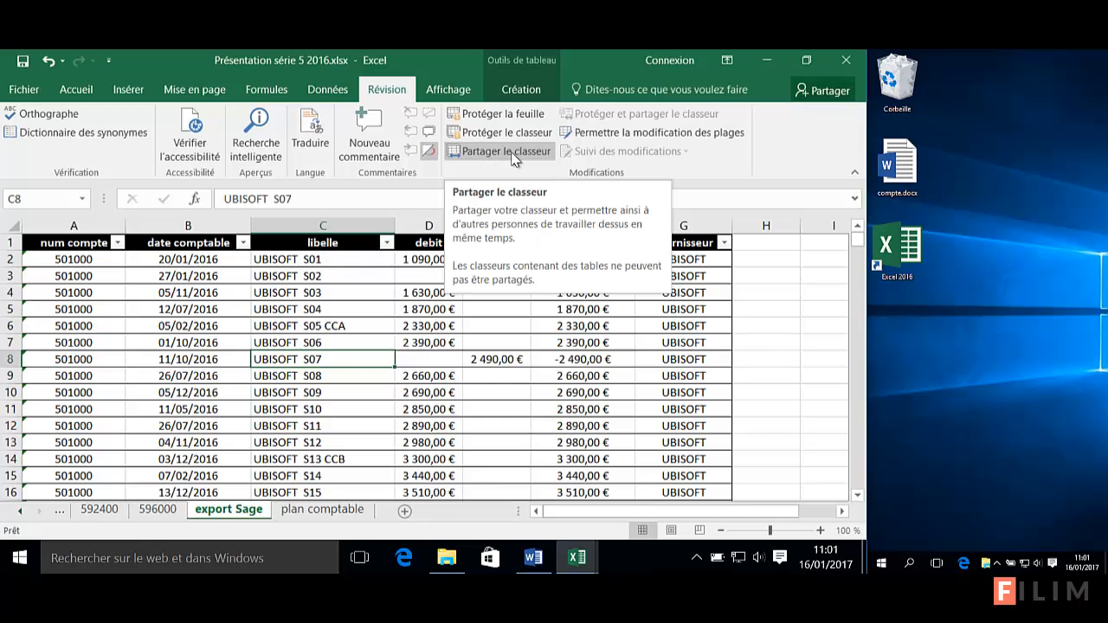
pyautogui.click(498, 409)
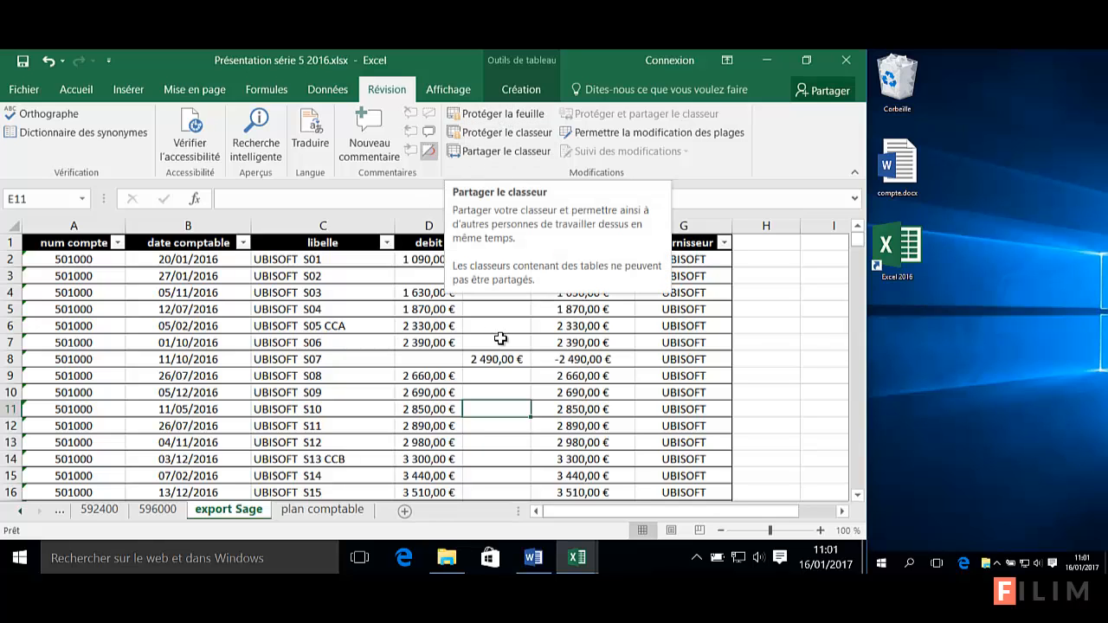
pyautogui.moveTo(538, 310); pyautogui.dragTo(505, 327)
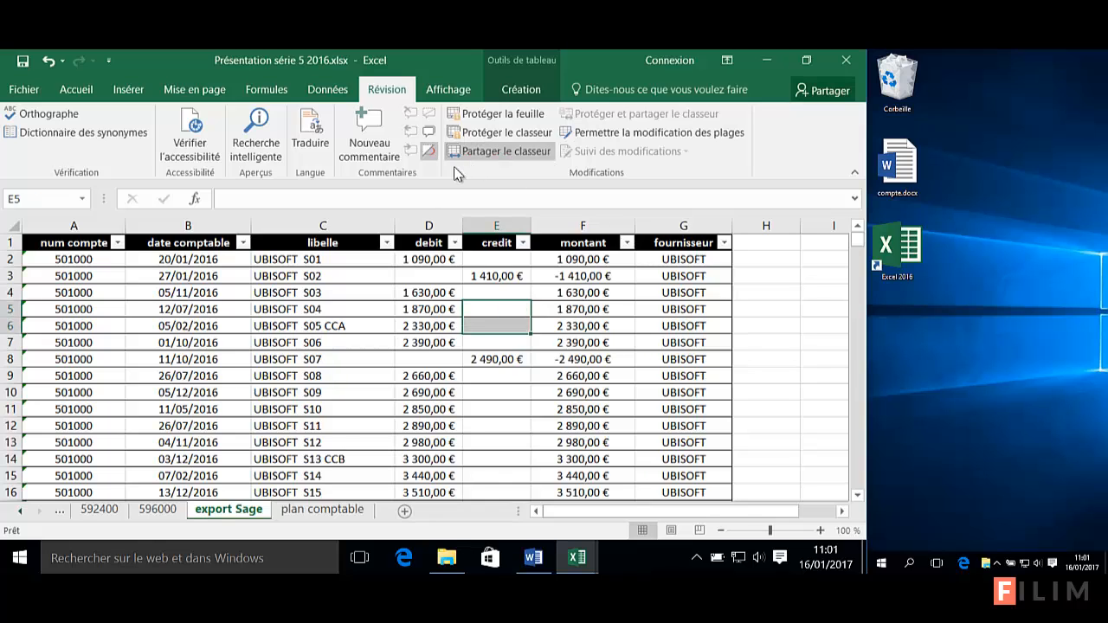
pyautogui.click(468, 426)
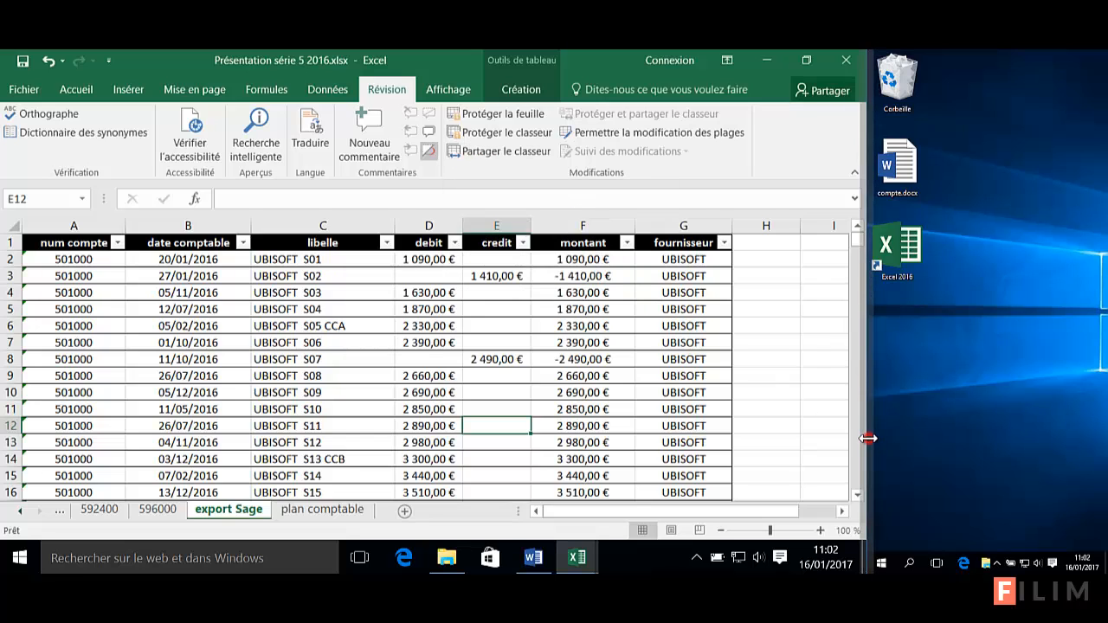
pyautogui.click(359, 411)
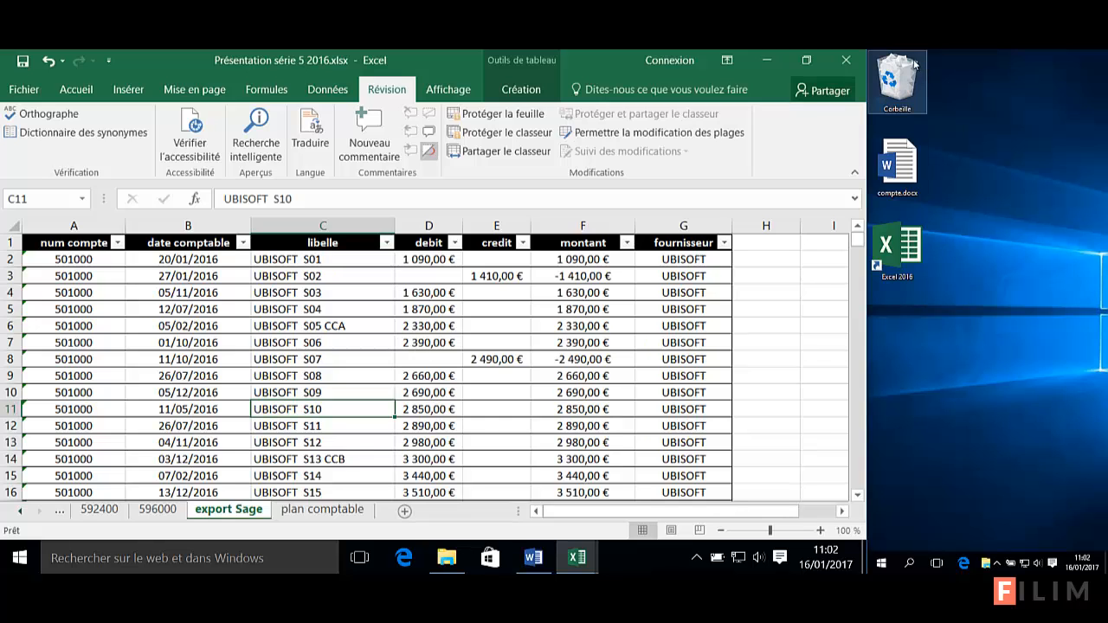
# Close Excel after saving Présentation série 5 2016.xlsx, then dismiss the hidden tray icons popup
pyautogui.click(848, 61)
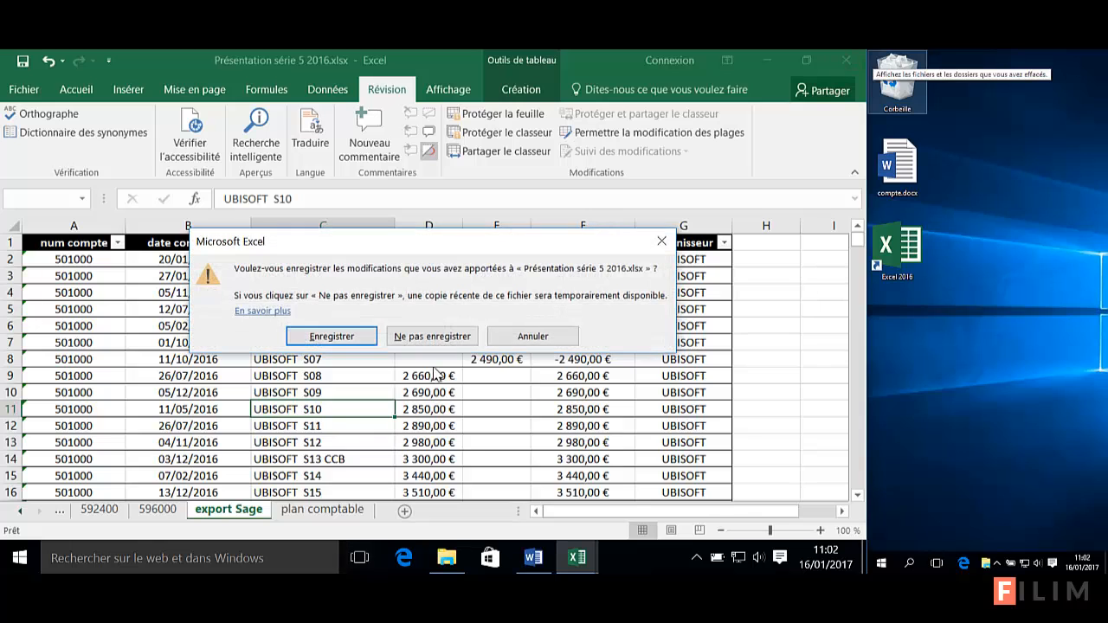
pyautogui.click(364, 336)
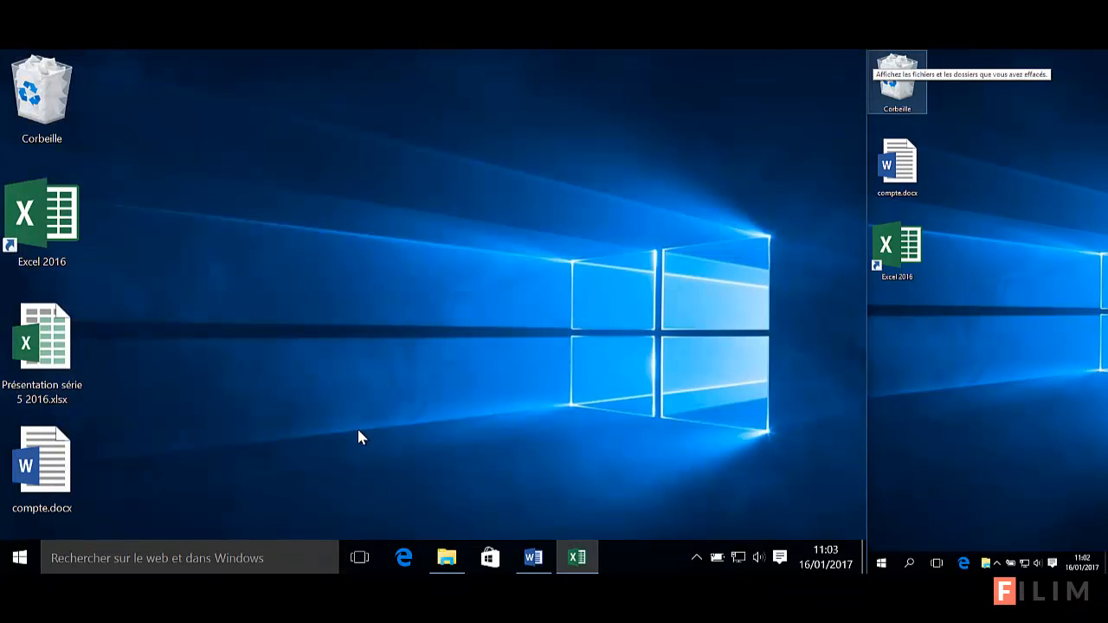
pyautogui.click(698, 558)
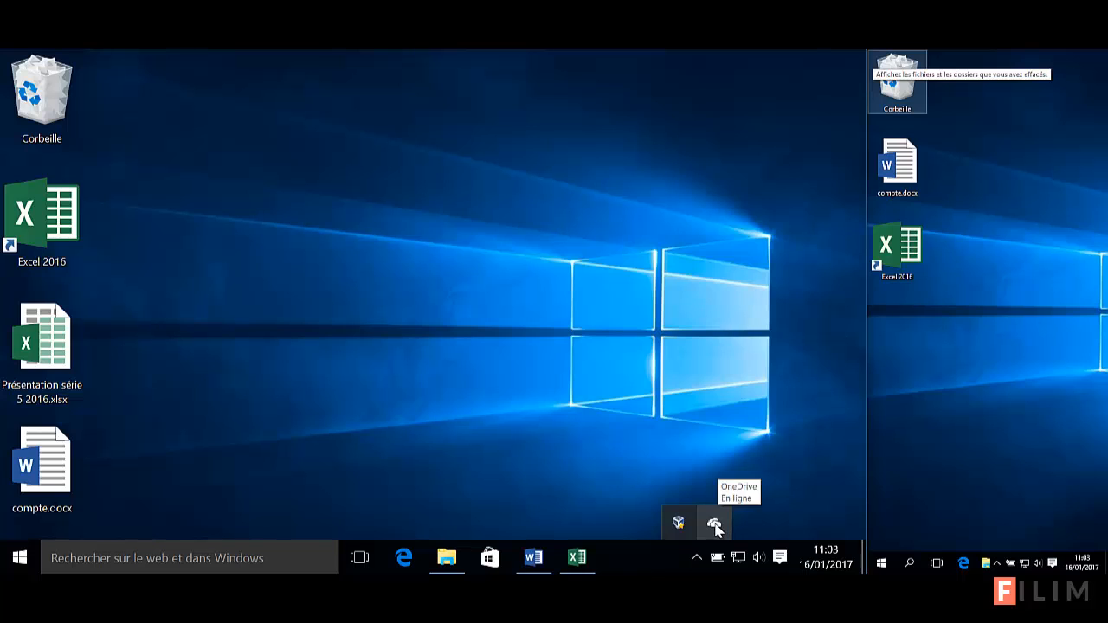
pyautogui.click(484, 392)
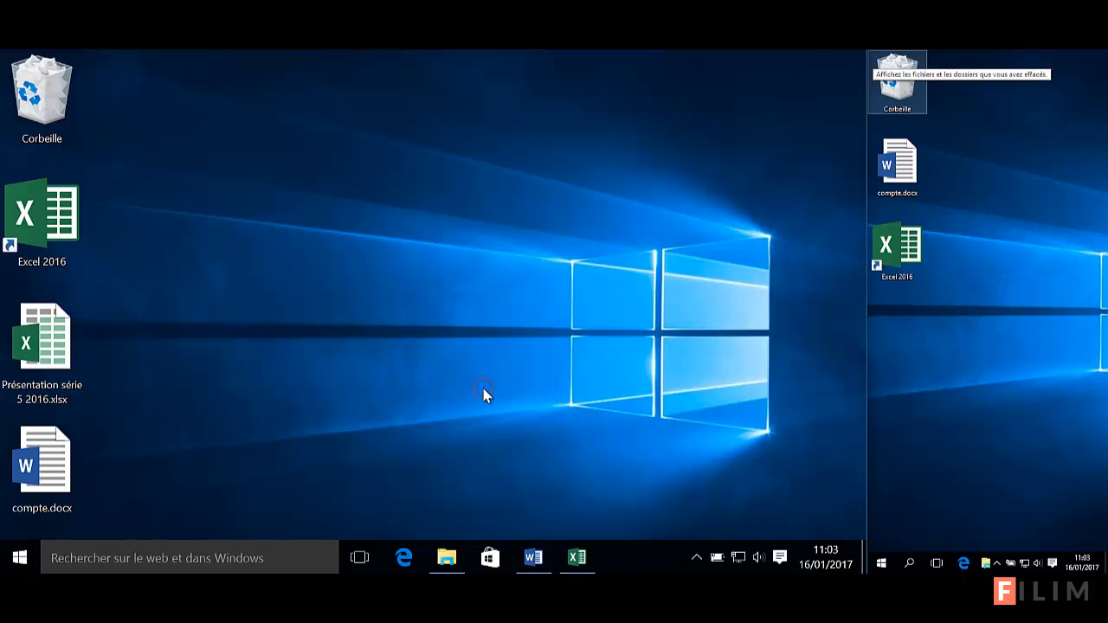
# Open compte.docx from the desktop, move its window lower, and select the end of the account e-mail address
pyautogui.doubleClick(52, 463)
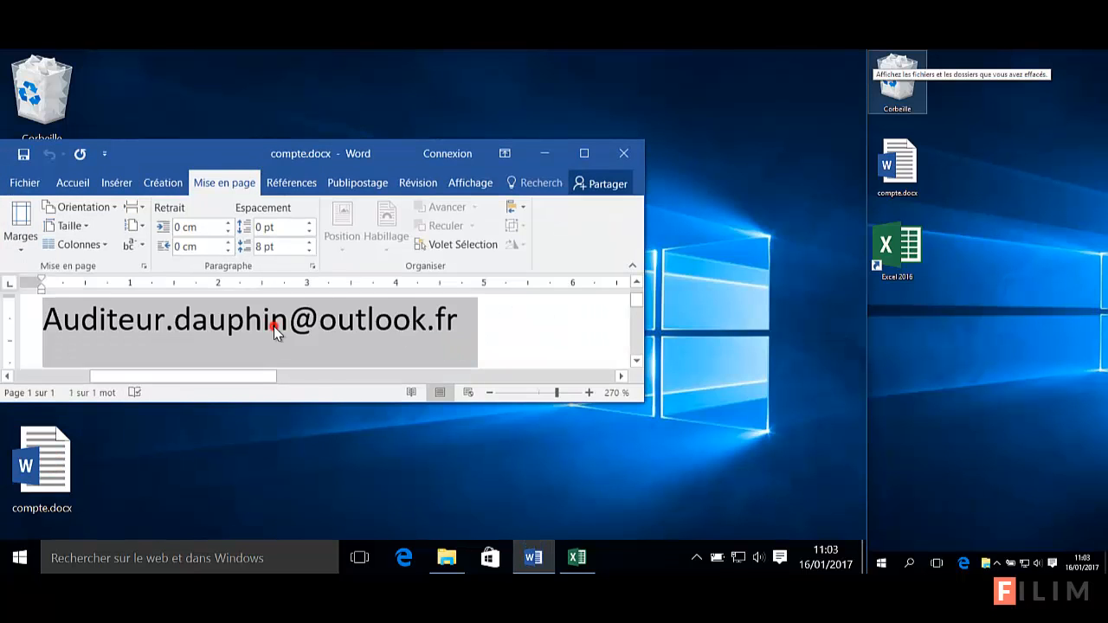
pyautogui.click(273, 326)
pyautogui.moveTo(199, 147); pyautogui.dragTo(355, 348)
pyautogui.click(424, 511)
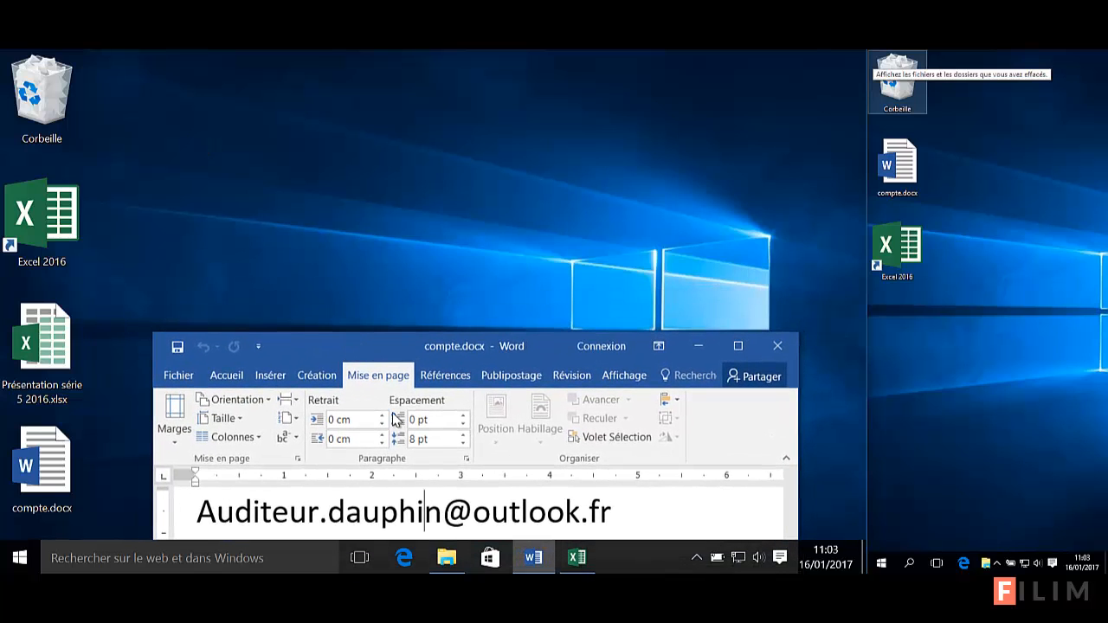
pyautogui.click(629, 517)
pyautogui.moveTo(617, 509); pyautogui.dragTo(459, 510)
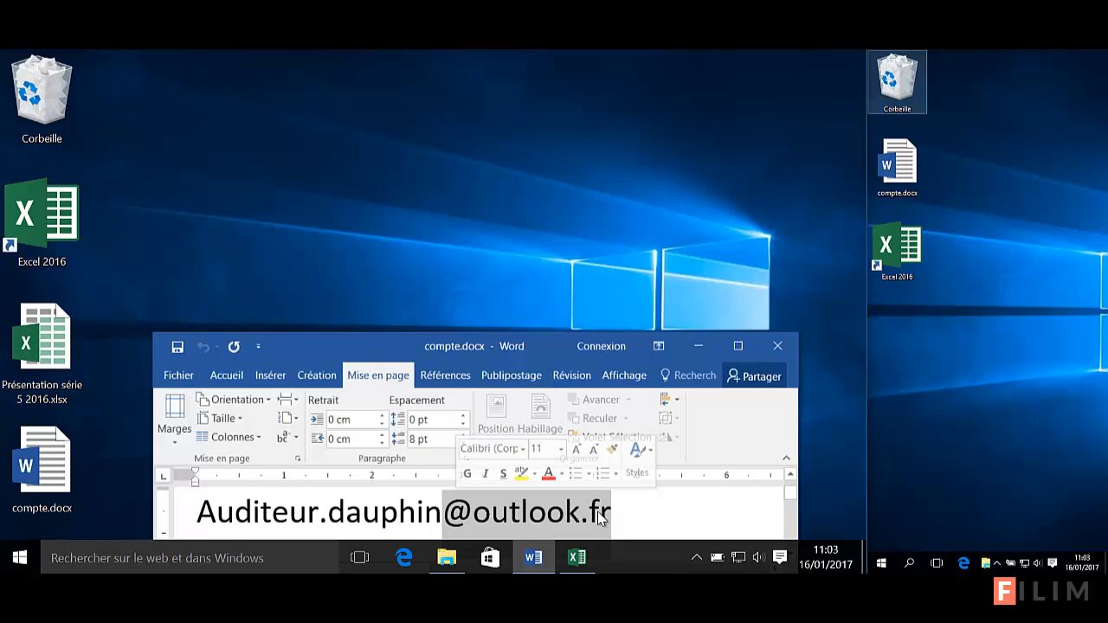
# Unlink the OneDrive account from this PC via Paramètres > Compte and close the setup window
pyautogui.click(698, 558)
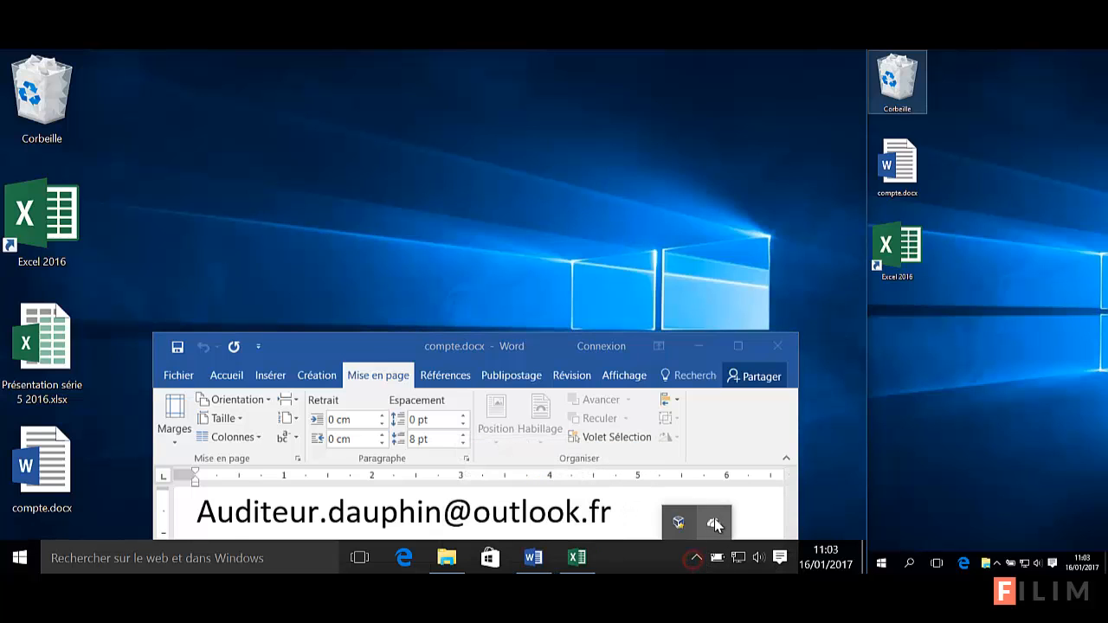
pyautogui.rightClick(714, 523)
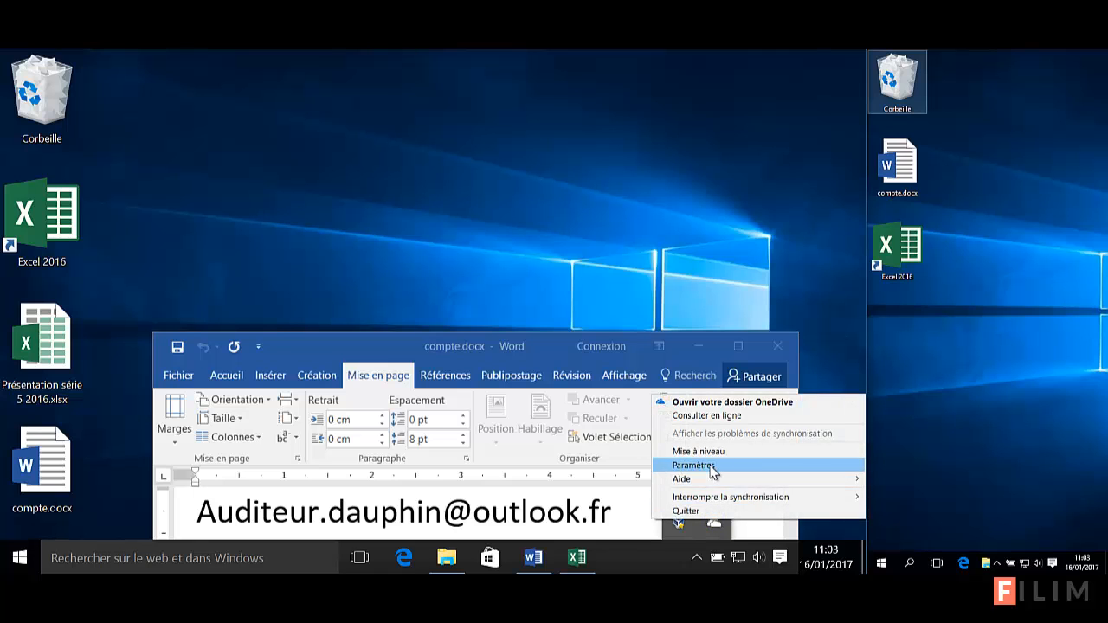
pyautogui.click(709, 465)
pyautogui.click(446, 215)
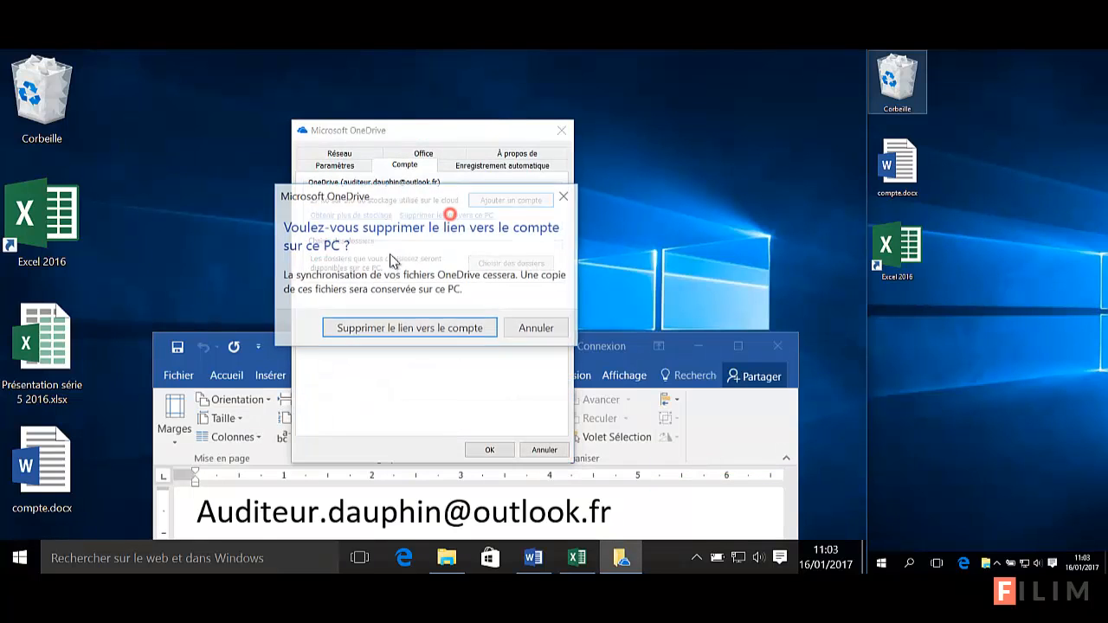
pyautogui.click(424, 325)
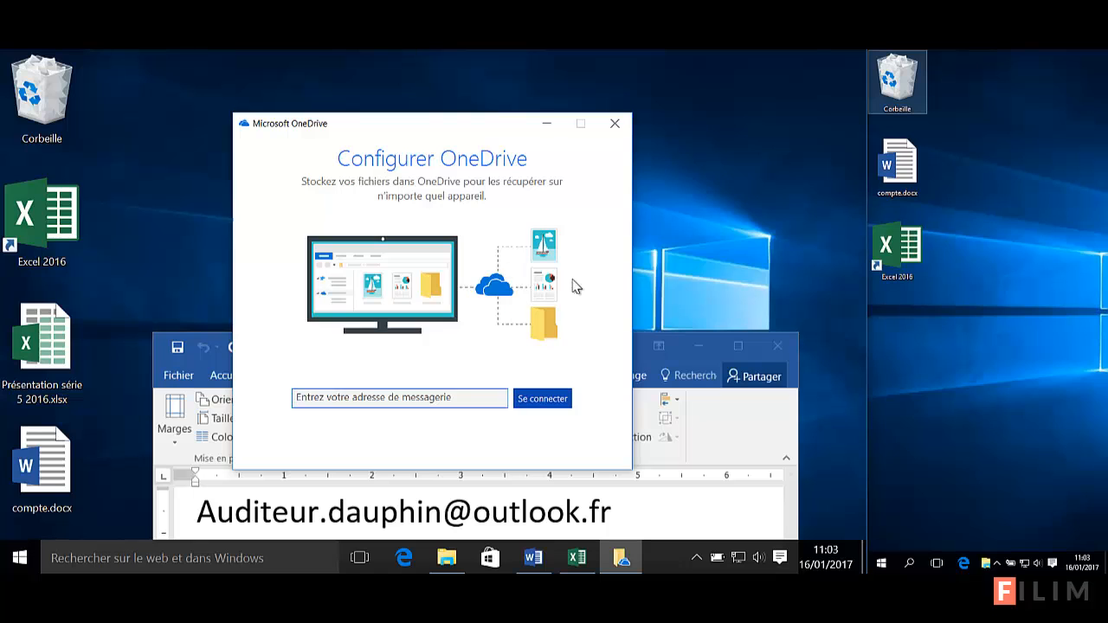
pyautogui.click(622, 115)
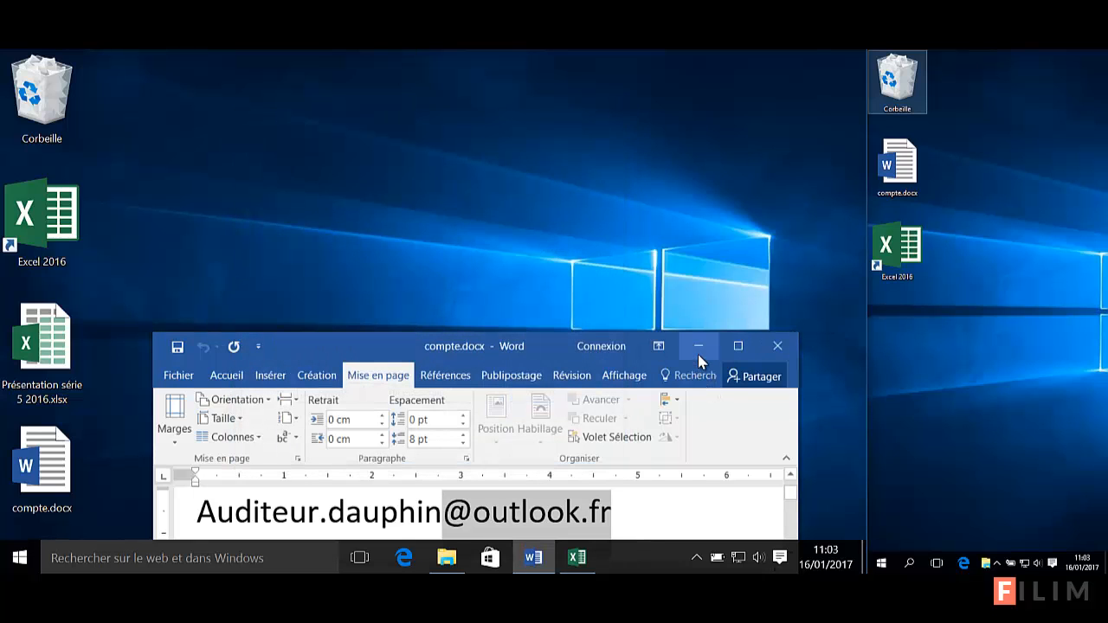
# Select the e-mail address line in compte.docx, minimize Word, and open OneDrive sign-in setup
pyautogui.click(399, 524)
pyautogui.tripleClick(399, 523)
pyautogui.hotkey('ctrl', 'c')
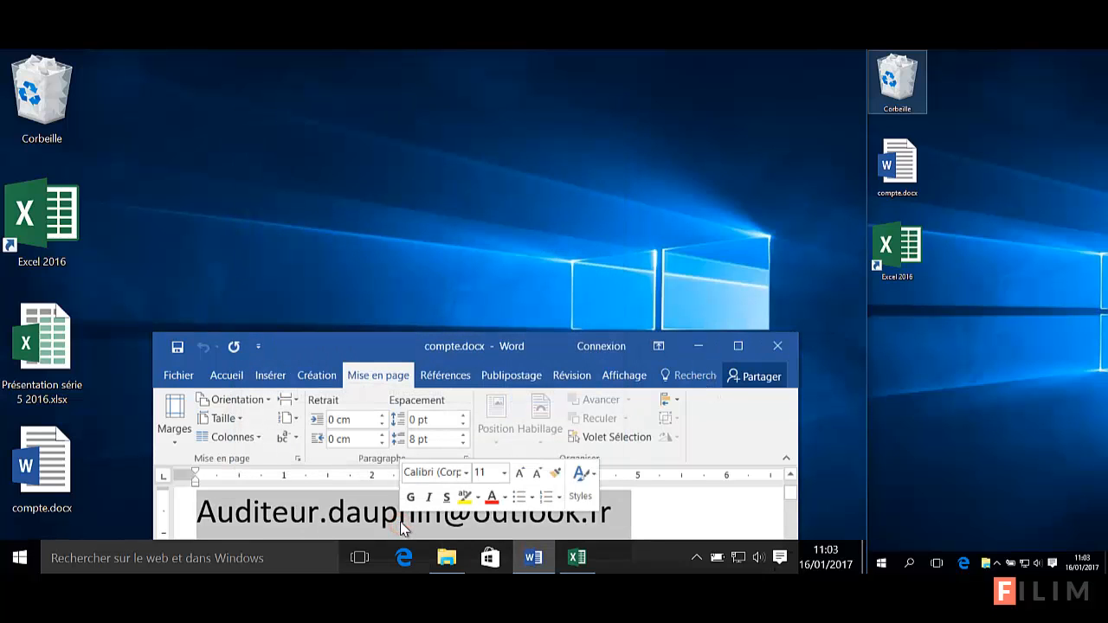
pyautogui.click(701, 347)
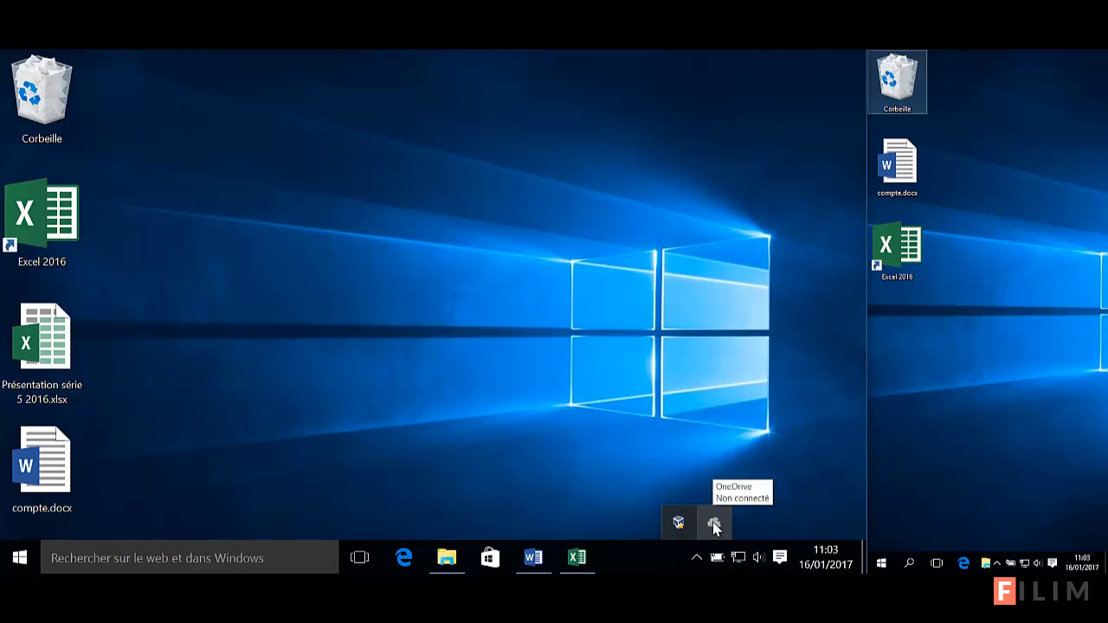
pyautogui.click(714, 525)
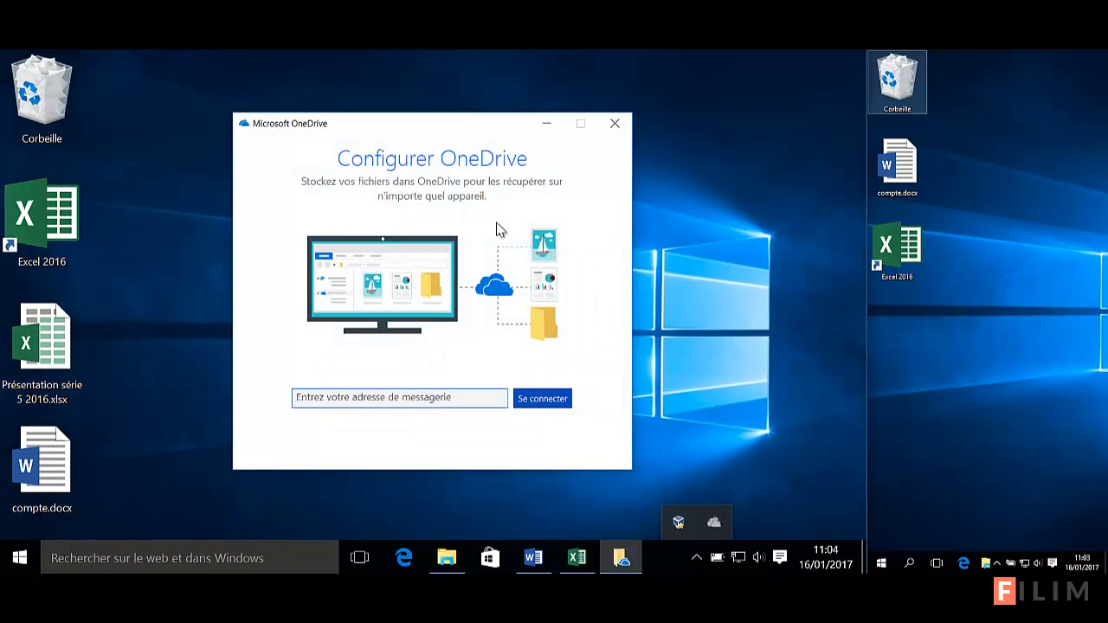
# Sign in to OneDrive by pasting the account e-mail and entering the account password
pyautogui.click(355, 396)
pyautogui.hotkey('ctrl', 'v')
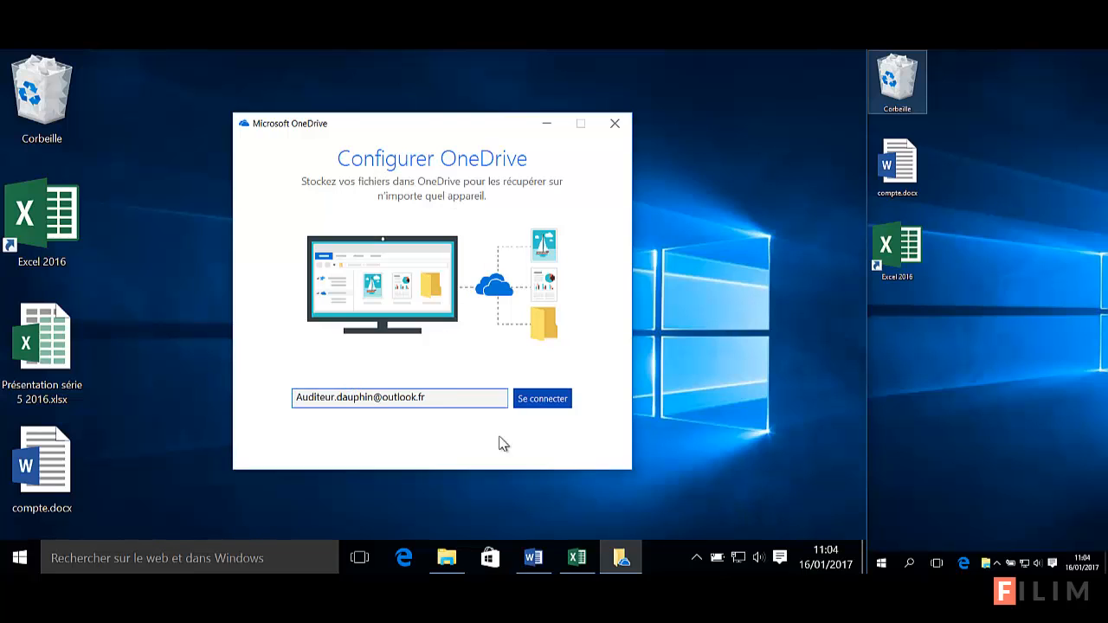
pyautogui.click(555, 400)
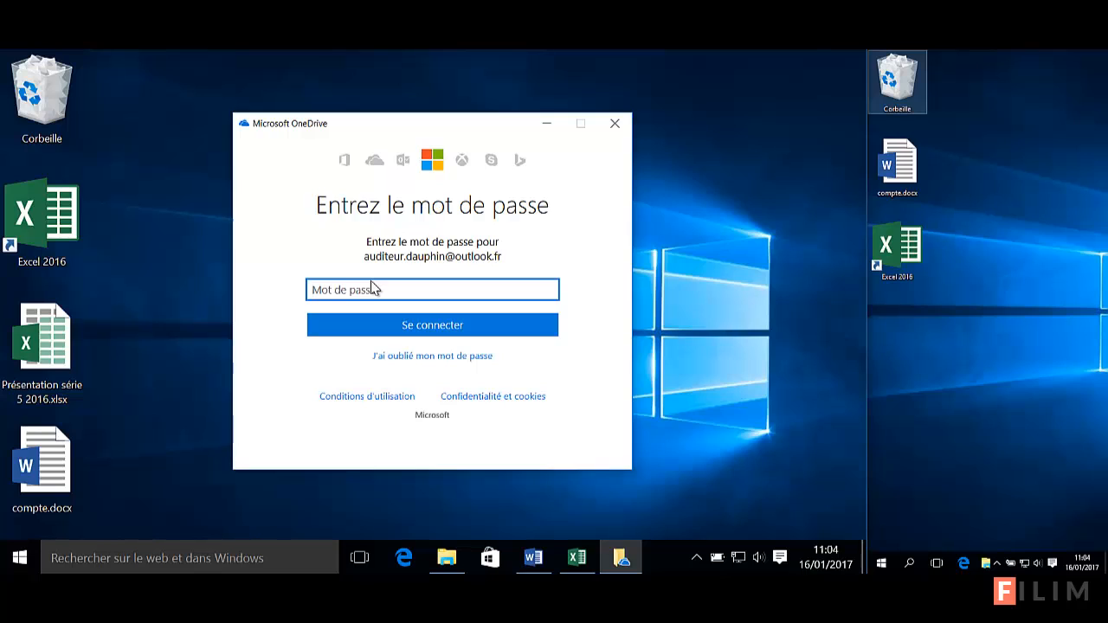
pyautogui.write('••••••••••••••')
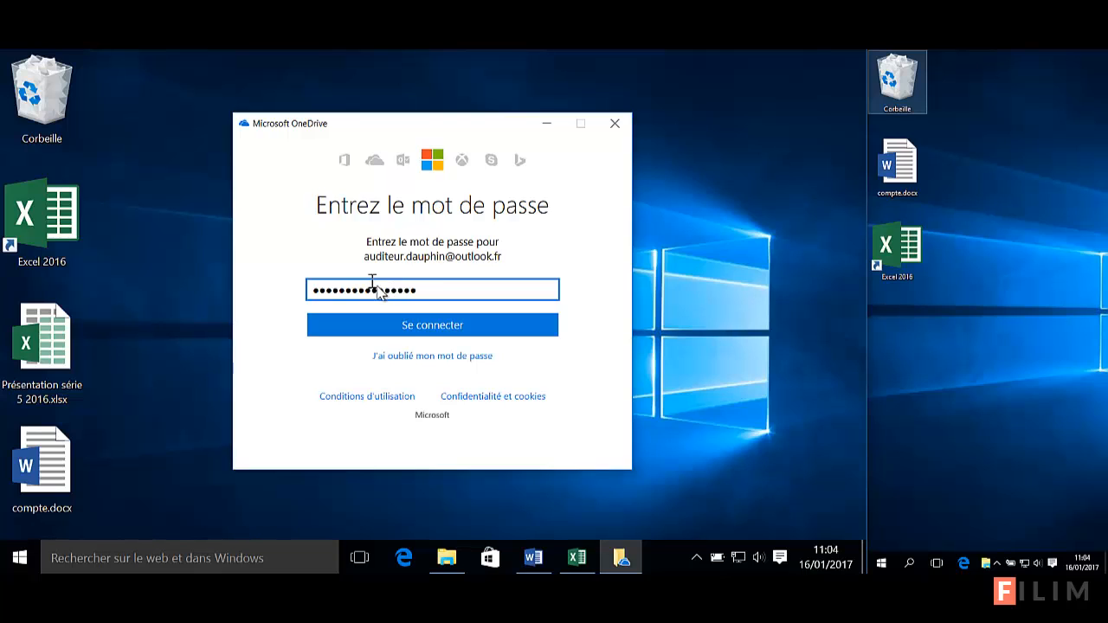
pyautogui.click(424, 328)
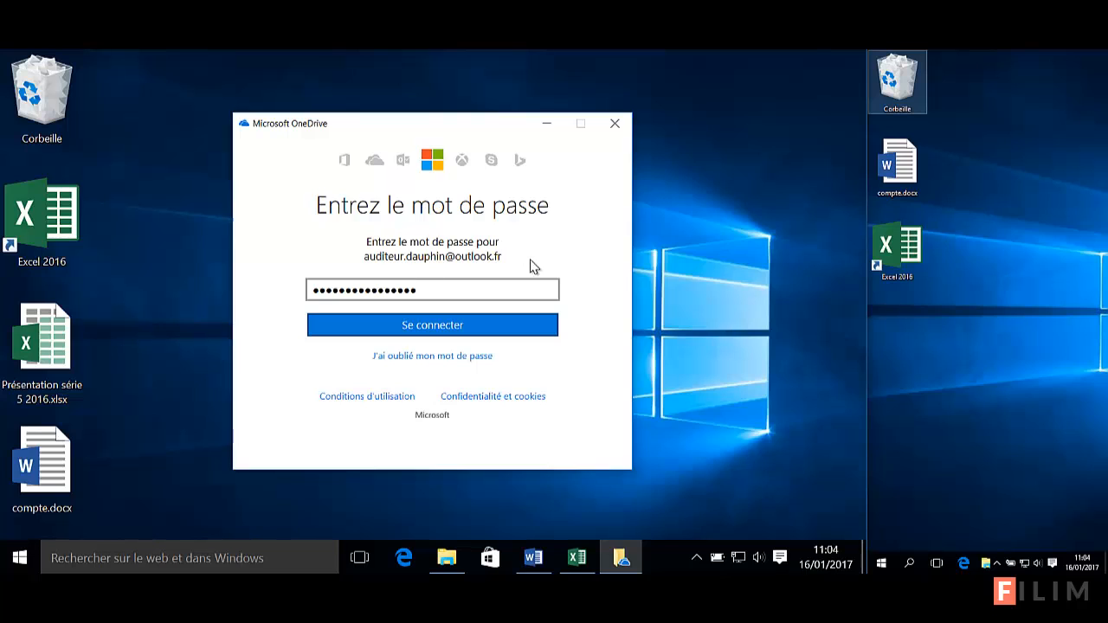
pyautogui.click(420, 325)
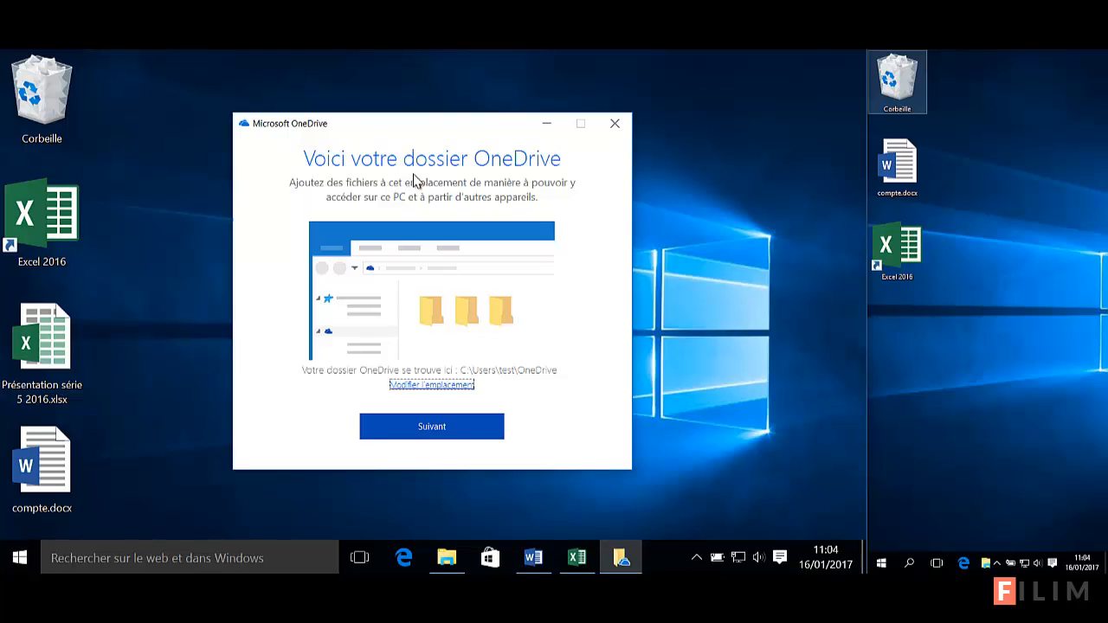
# Finish OneDrive setup using the existing folder location and the Standard plan, skipping the welcome tour
pyautogui.click(408, 422)
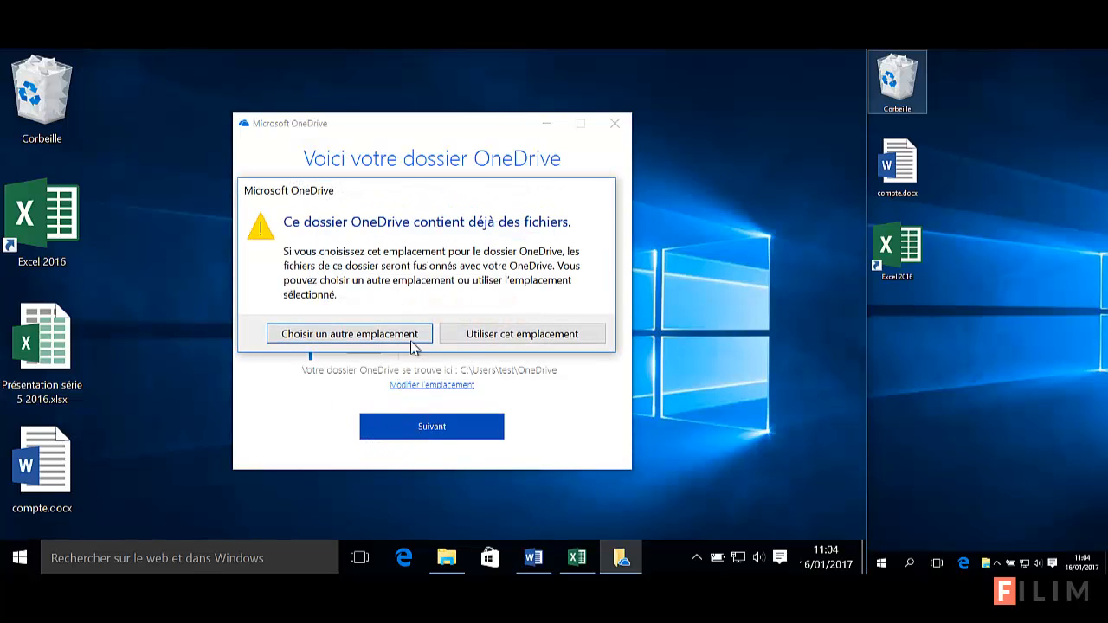
pyautogui.click(465, 336)
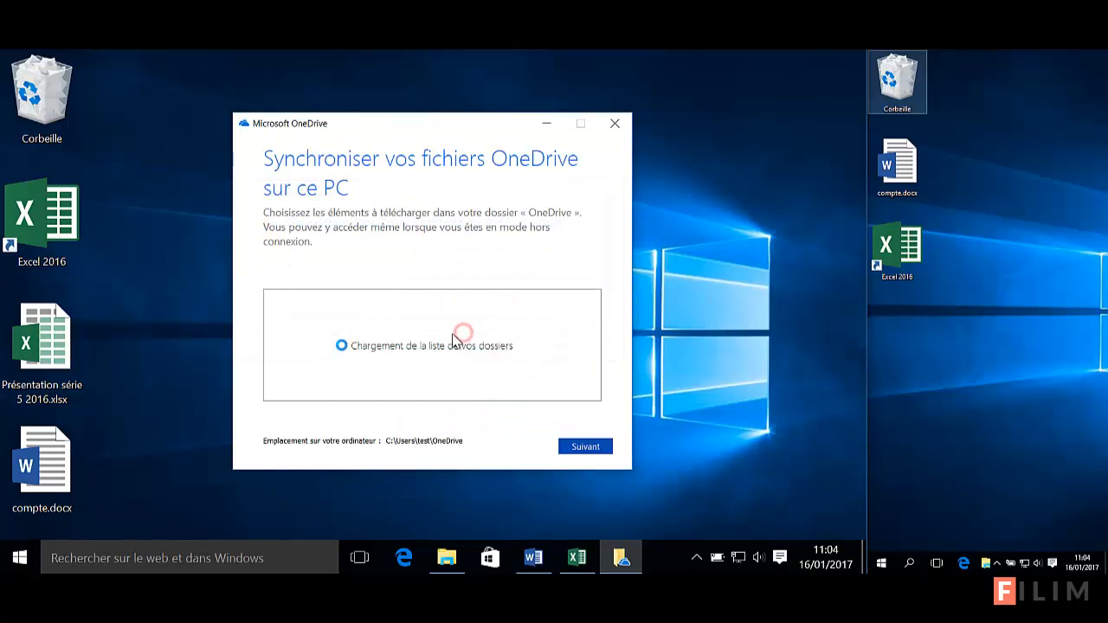
pyautogui.click(572, 452)
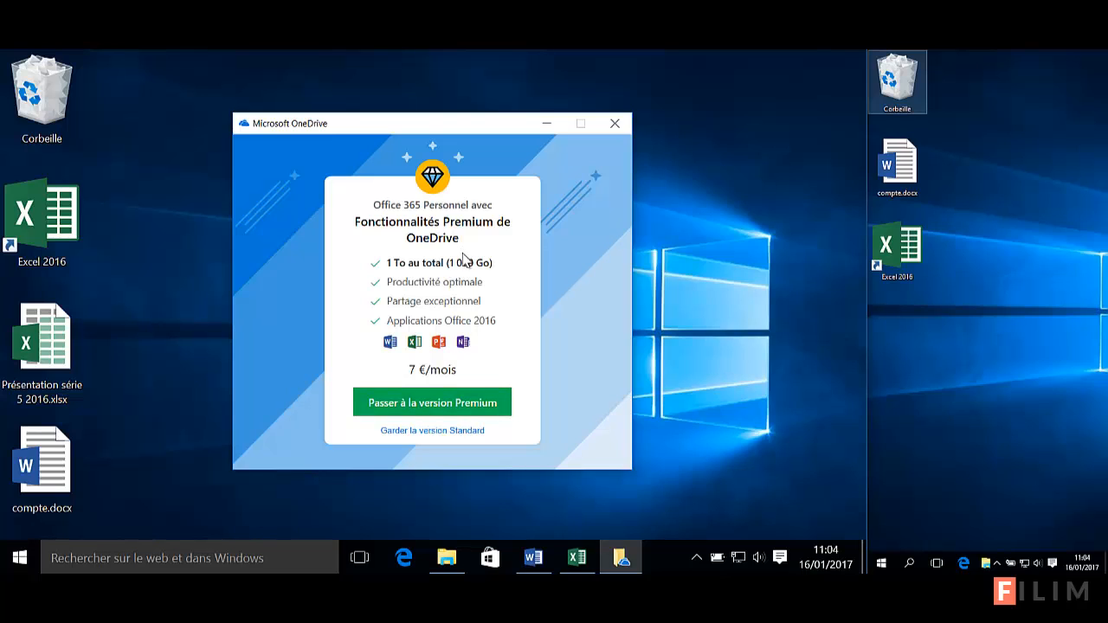
pyautogui.click(428, 431)
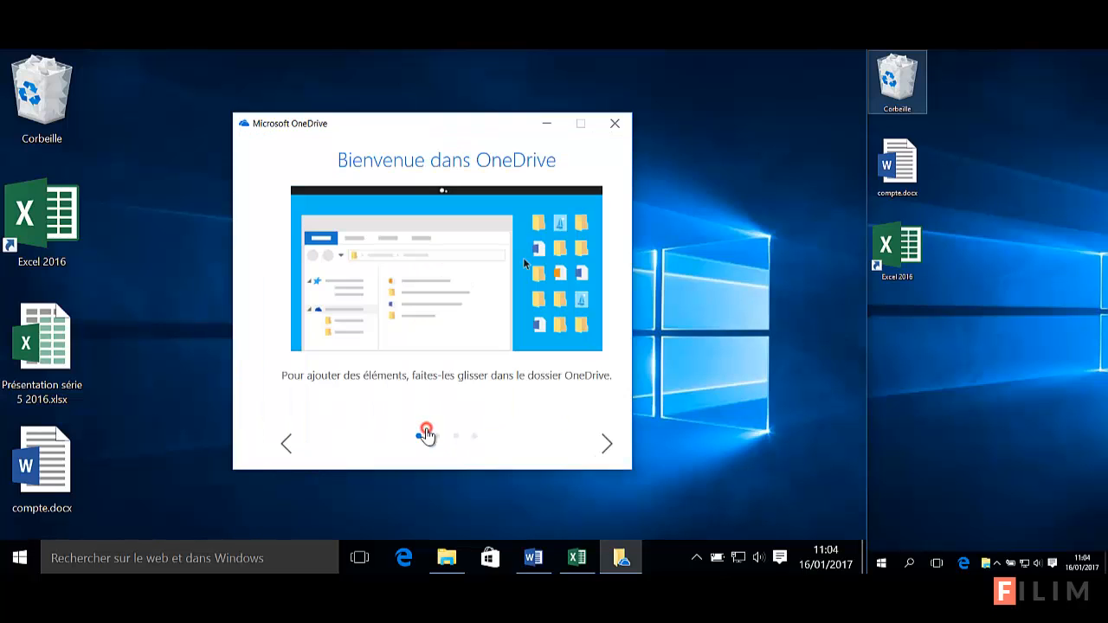
pyautogui.click(605, 443)
pyautogui.click(605, 443)
pyautogui.click(604, 443)
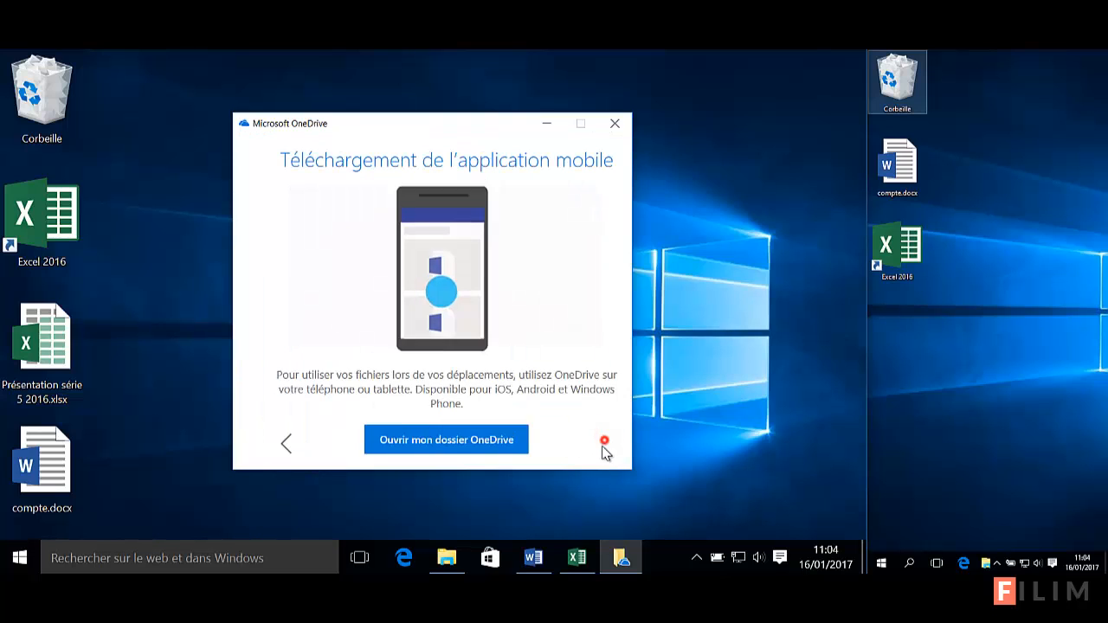
pyautogui.click(616, 127)
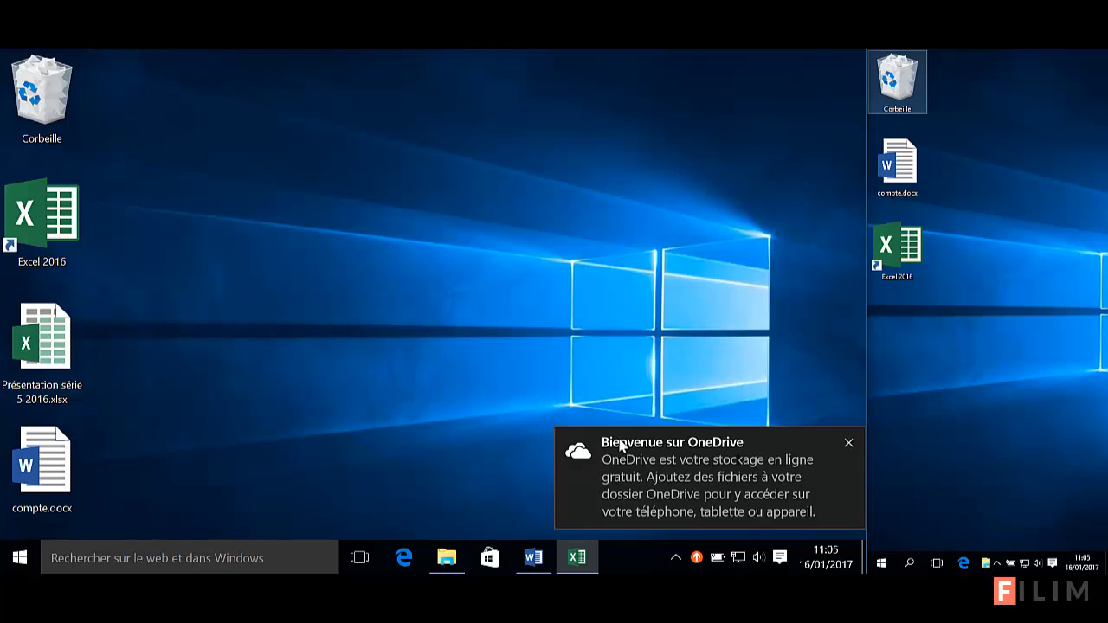
# Open File Explorer, widen it, and display the OneDrive folder near the screen centre
pyautogui.click(849, 442)
pyautogui.click(447, 557)
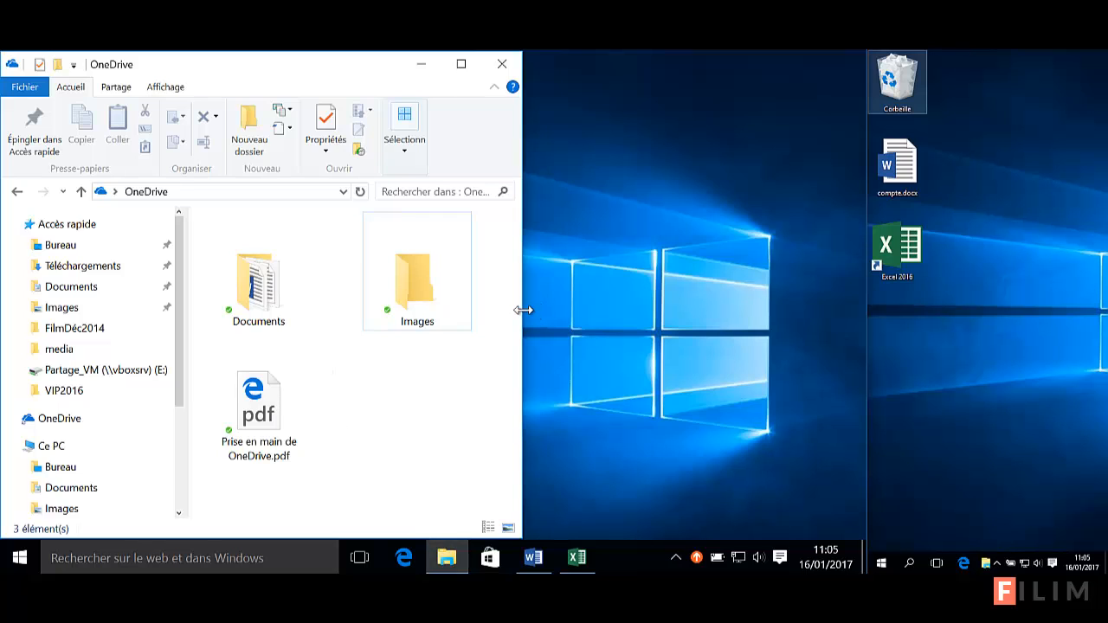
pyautogui.moveTo(523, 309); pyautogui.dragTo(677, 333)
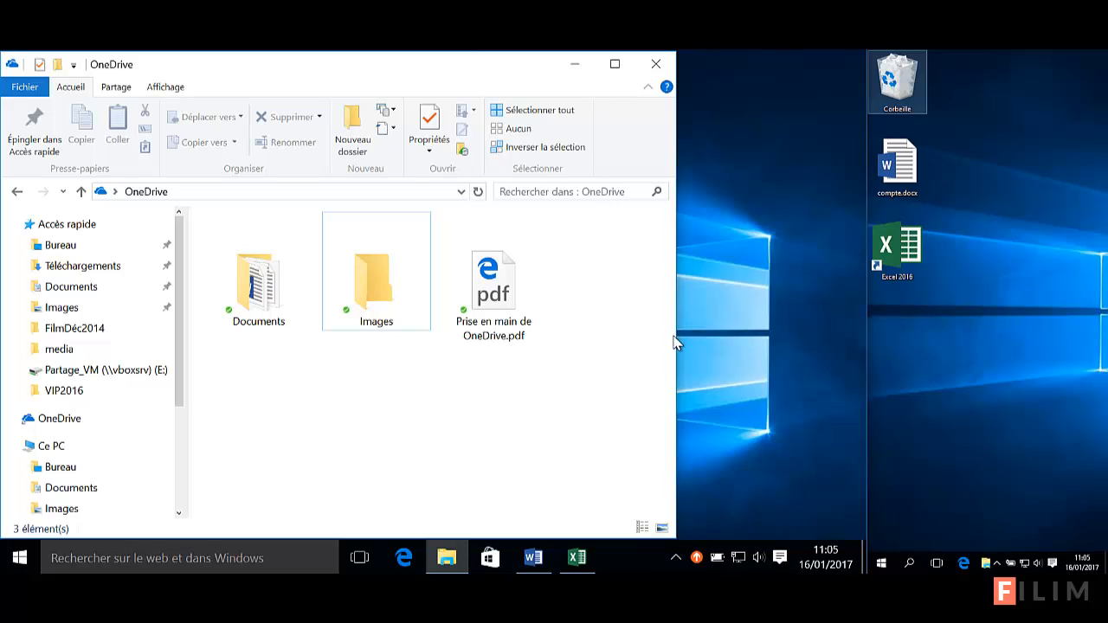
pyautogui.click(72, 421)
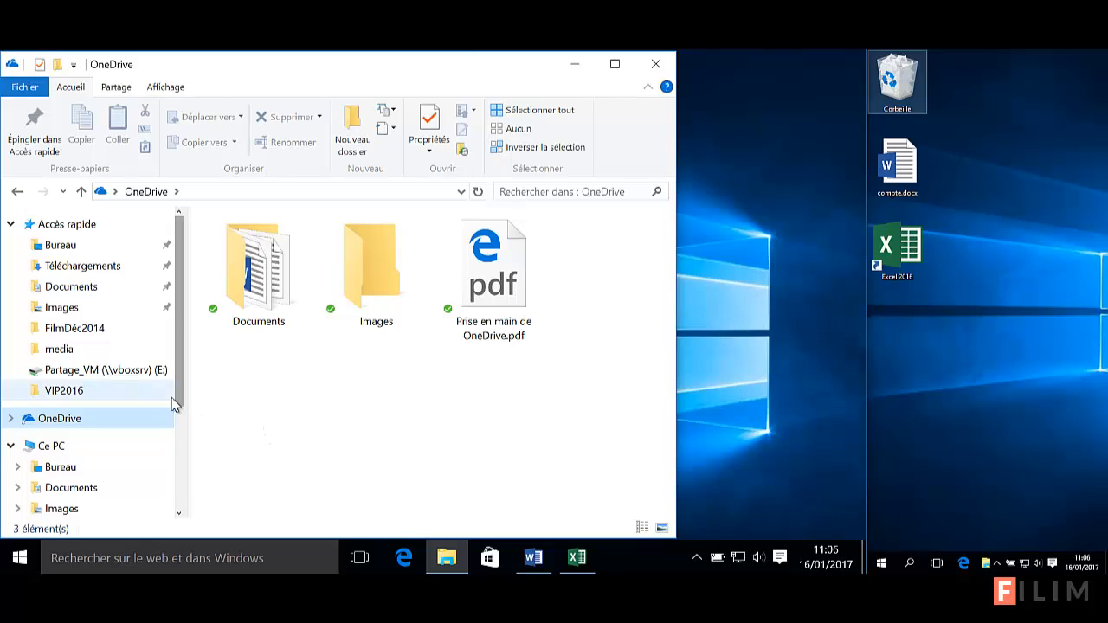
pyautogui.click(41, 420)
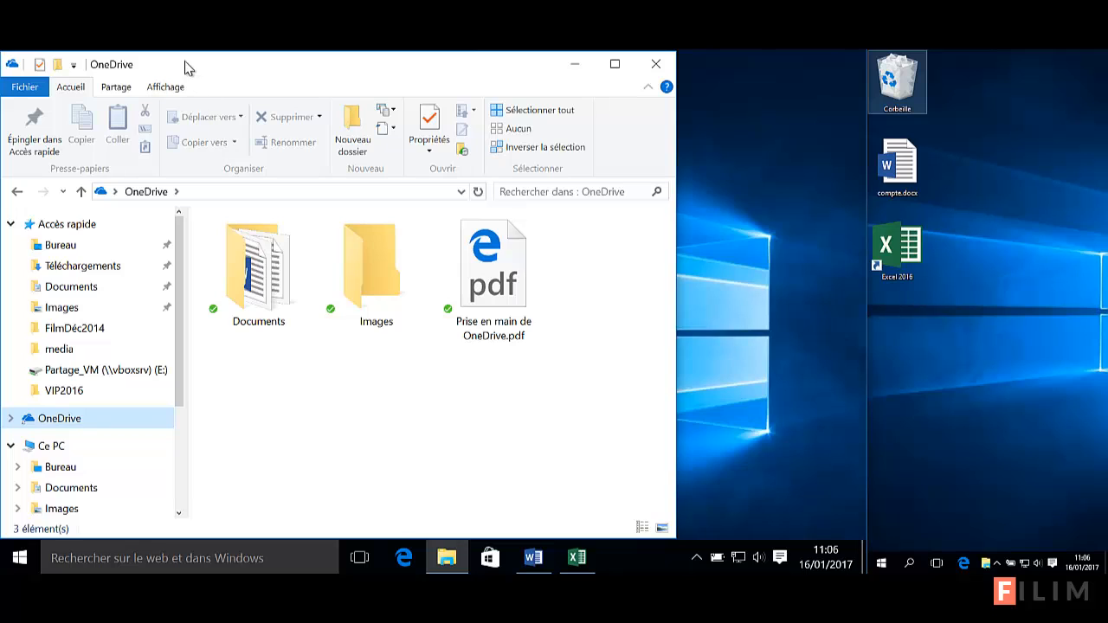
pyautogui.moveTo(185, 67); pyautogui.dragTo(304, 69)
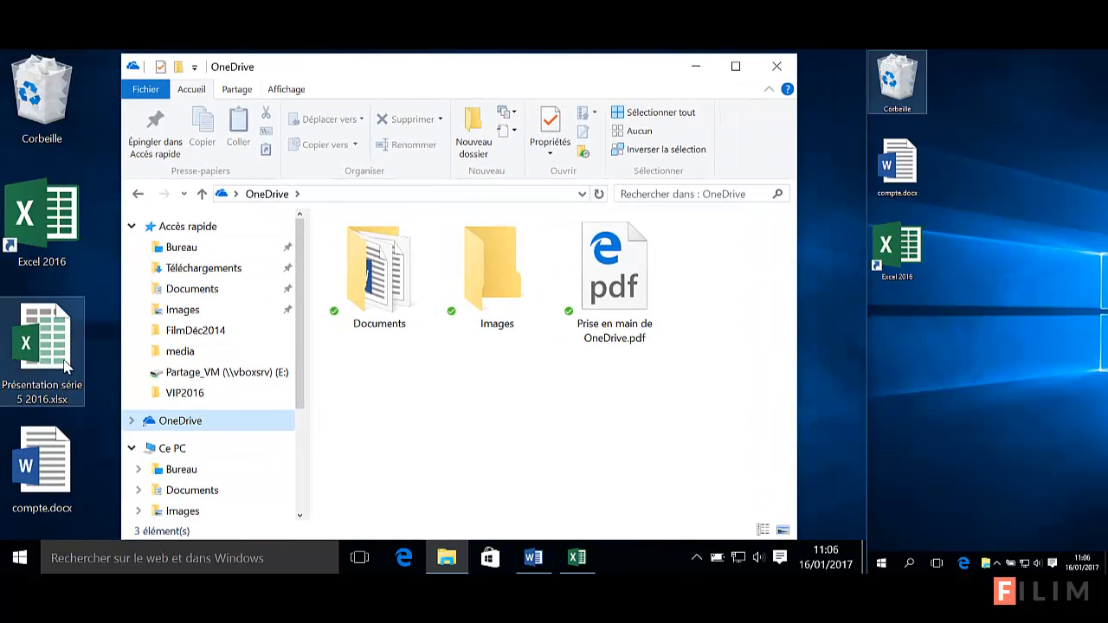
# Create a new folder named 'partage présentation 5' inside OneDrive
pyautogui.click(596, 437)
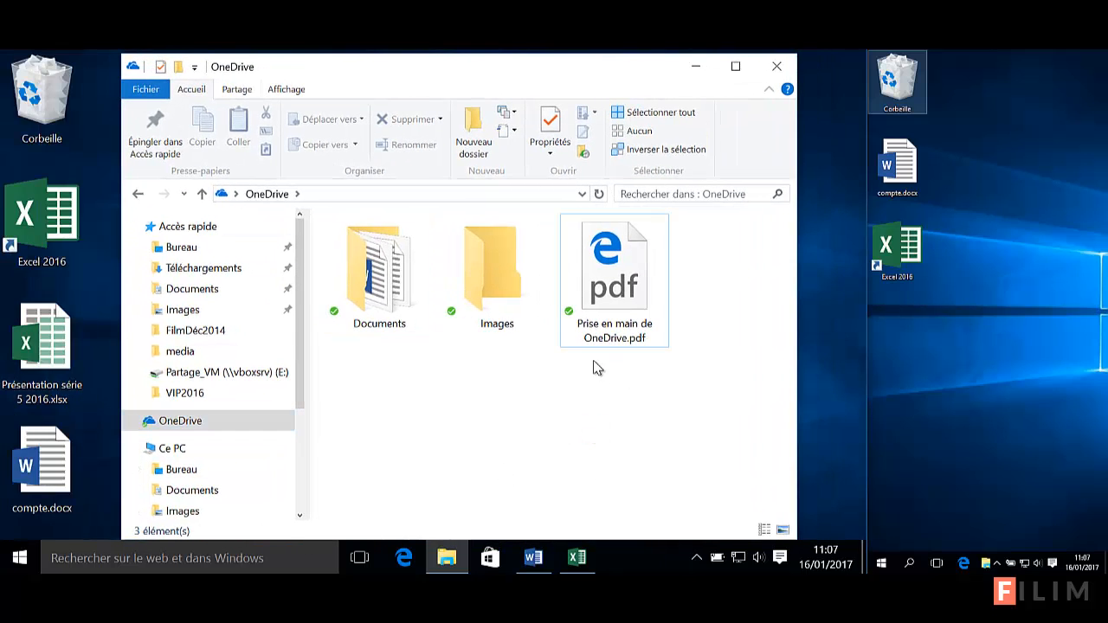
pyautogui.click(613, 294)
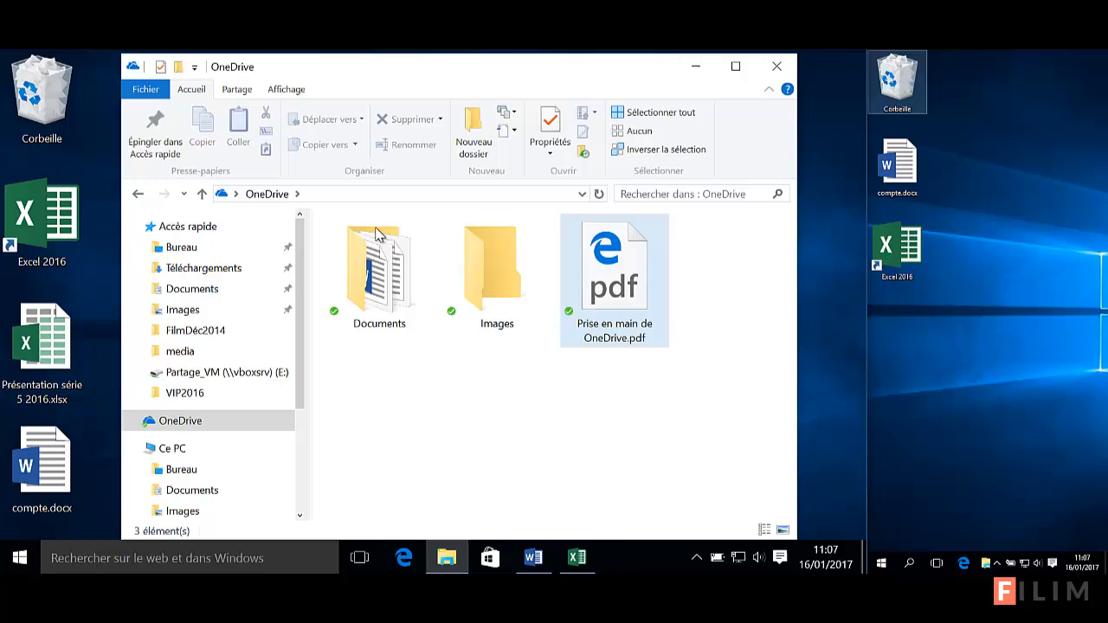
pyautogui.click(473, 139)
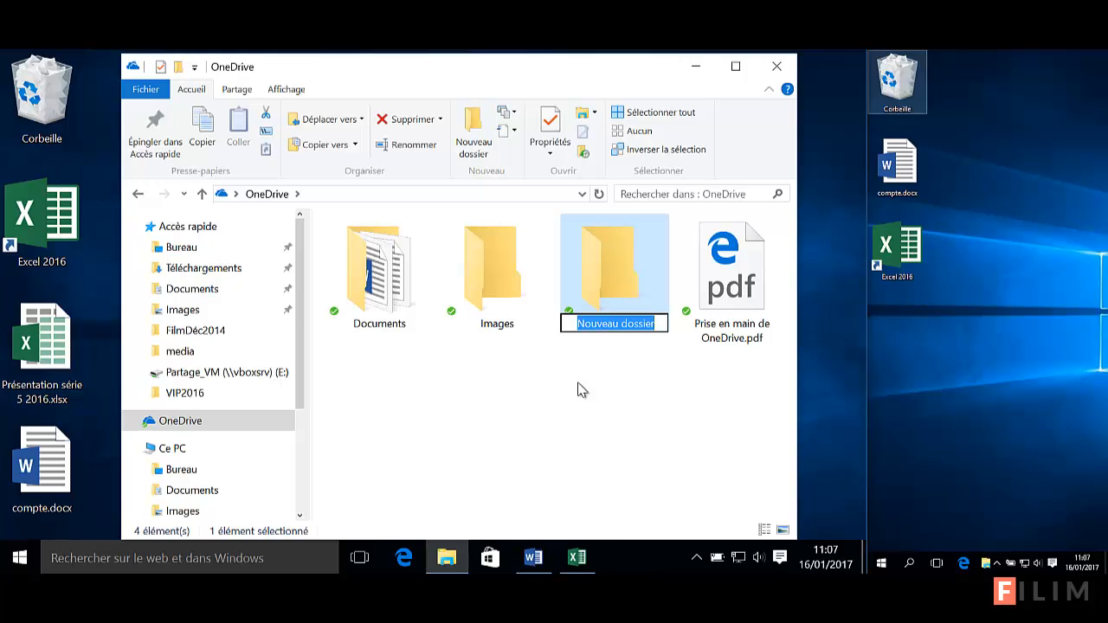
pyautogui.write('partage')
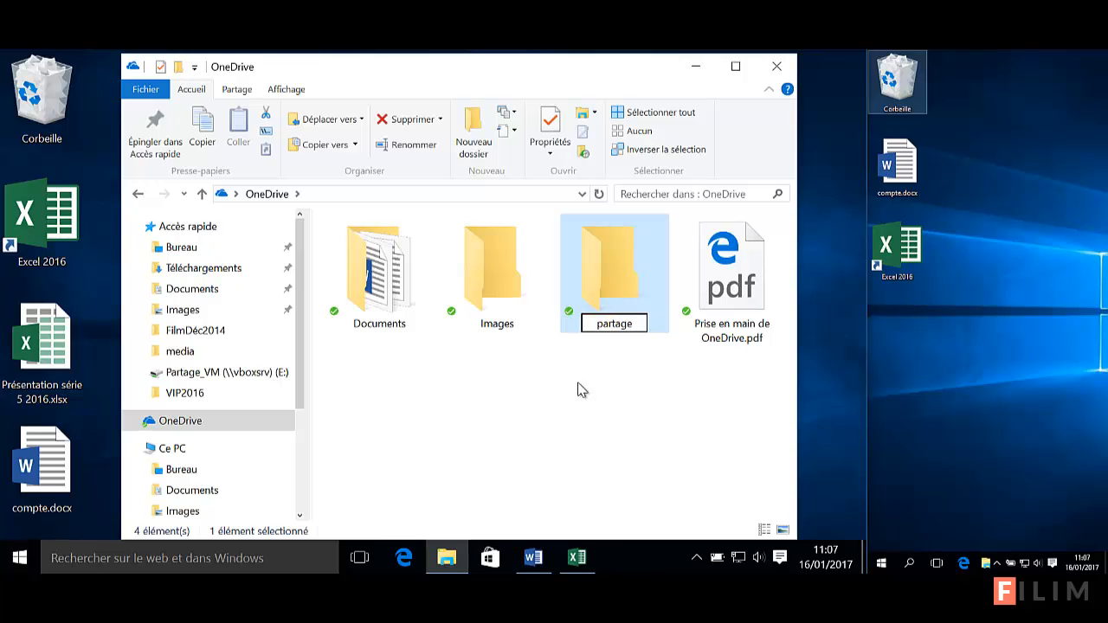
pyautogui.write(' présentatino')
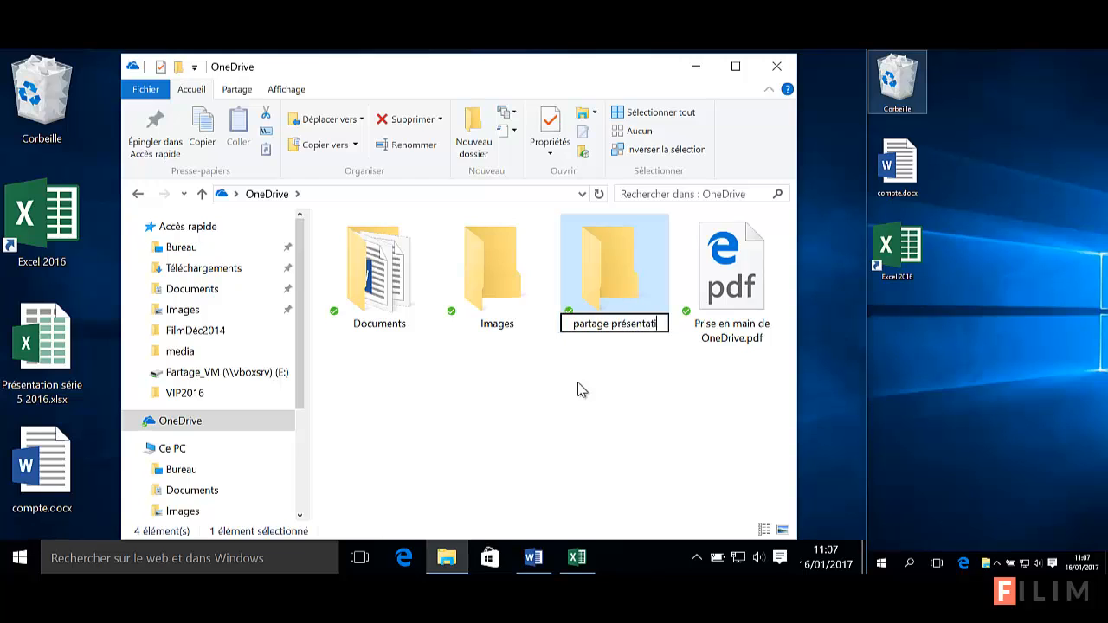
pyautogui.press('BackSpace')
pyautogui.press('BackSpace')
pyautogui.write('o')
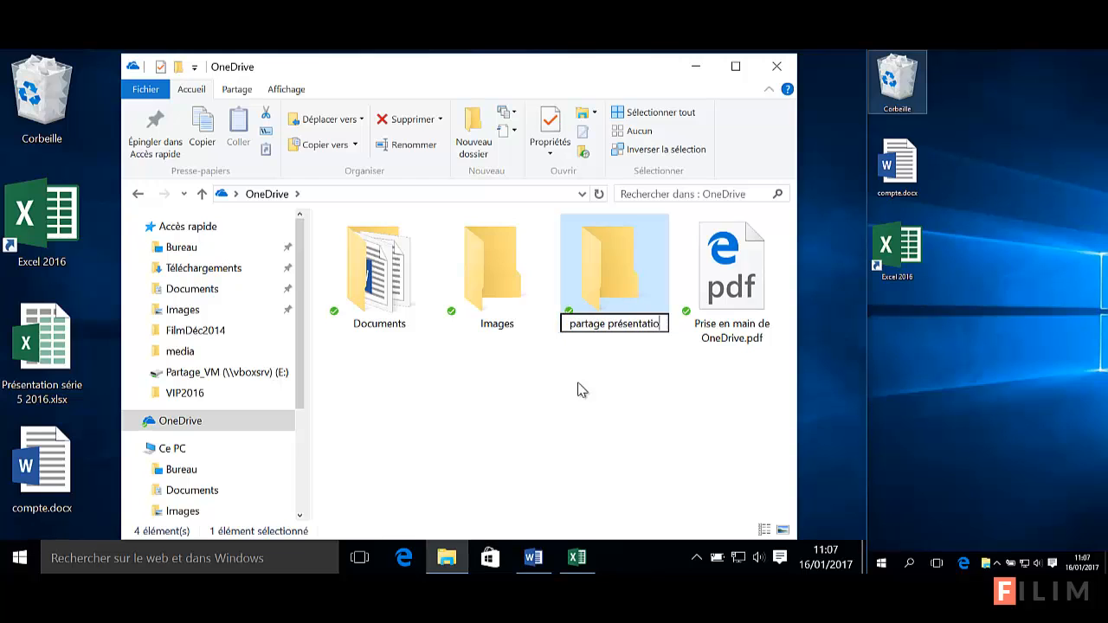
pyautogui.write('n 5')
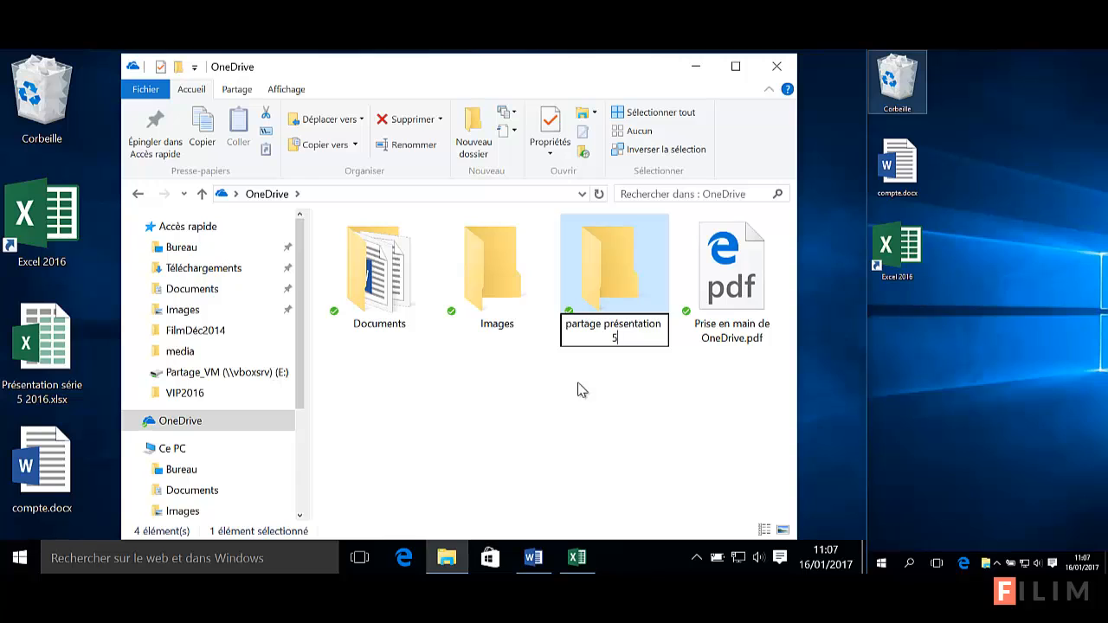
pyautogui.click(595, 387)
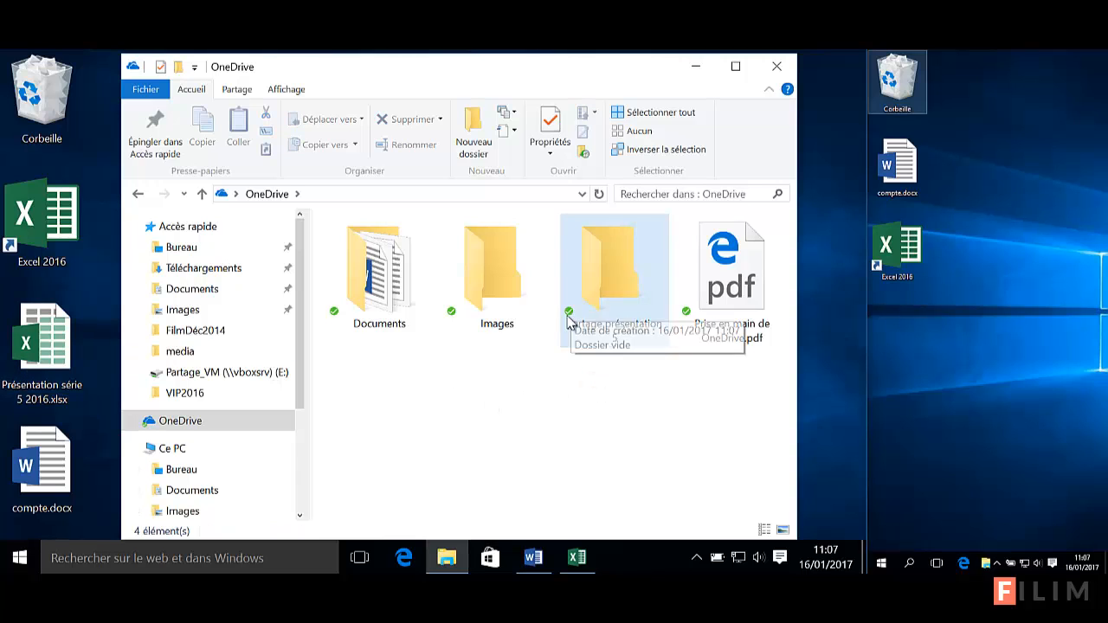
pyautogui.click(571, 319)
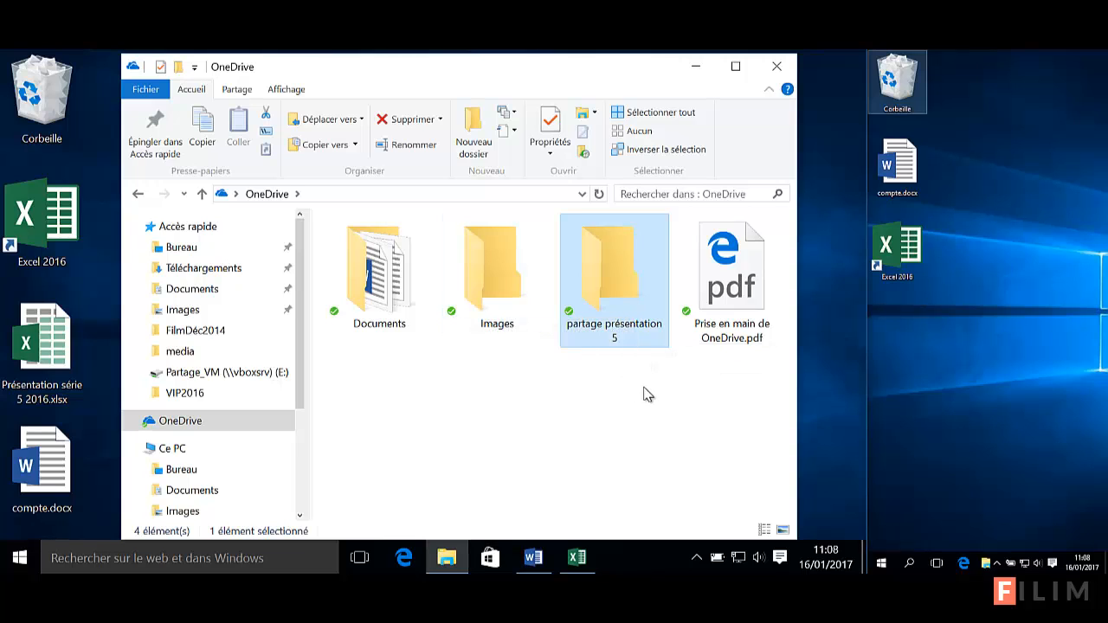
# Move Présentation série 5 2016.xlsx from the desktop into partage présentation 5, shown as large icons
pyautogui.doubleClick(603, 286)
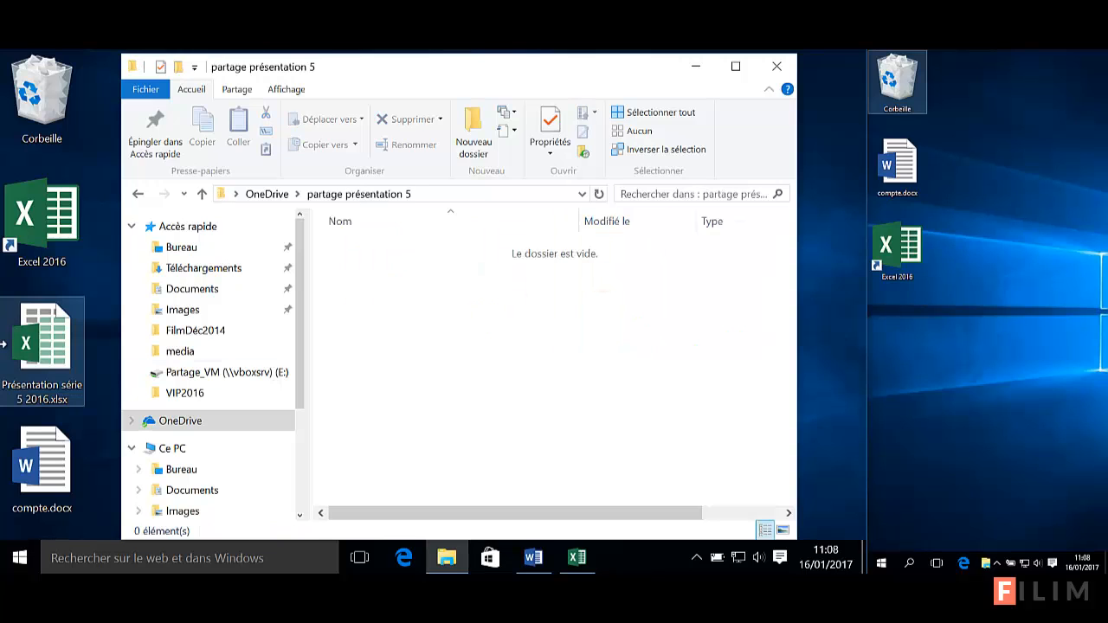
pyautogui.click(48, 357)
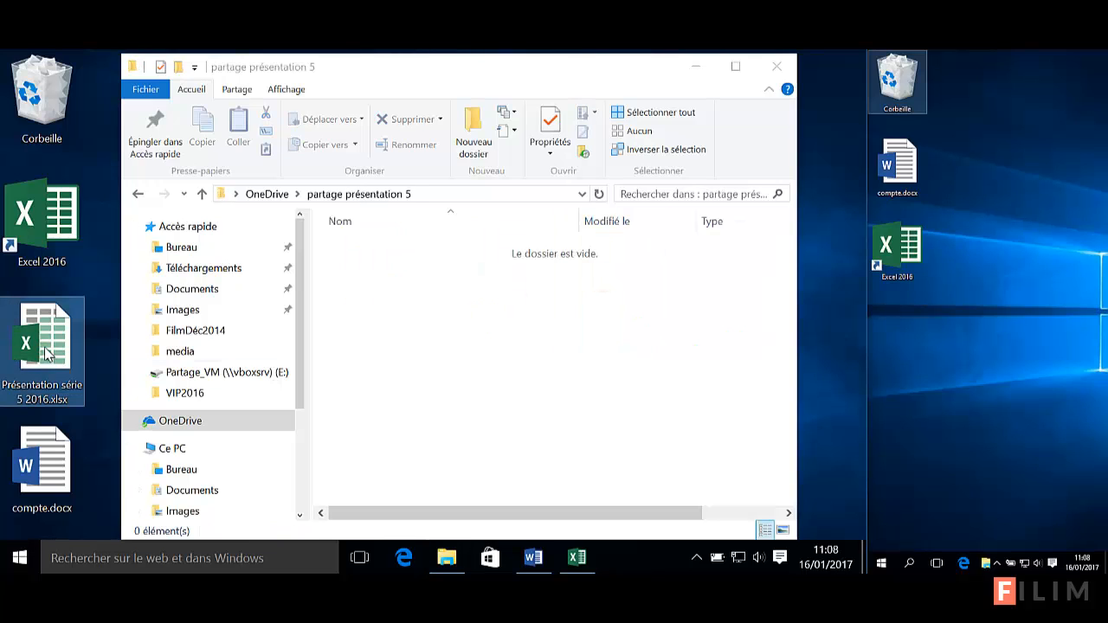
pyautogui.moveTo(47, 355); pyautogui.dragTo(463, 354)
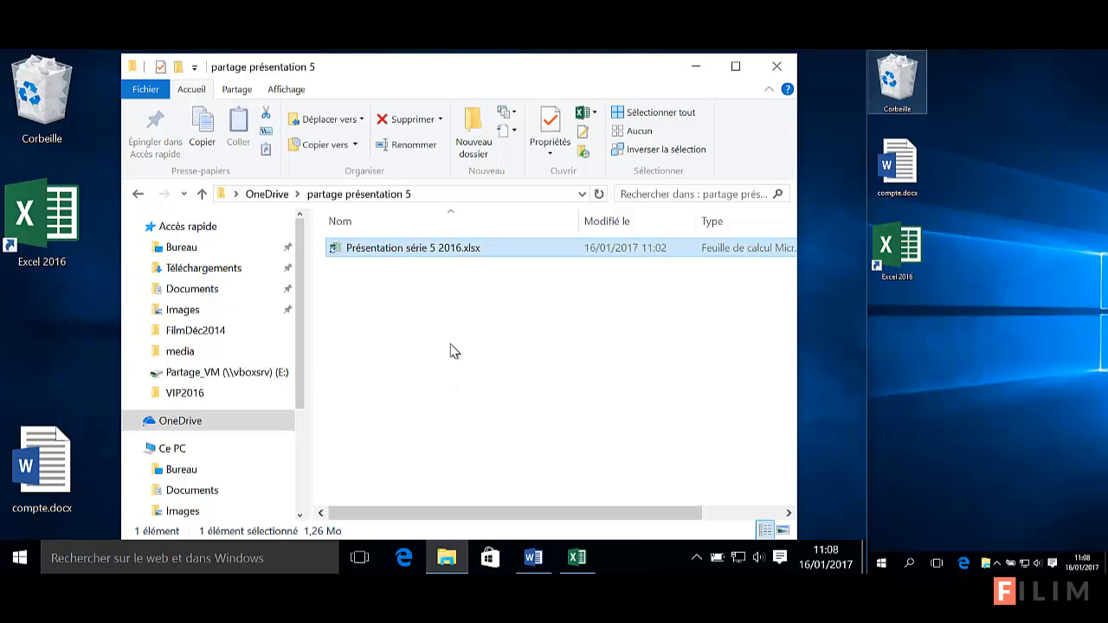
pyautogui.keyDown('ctrl'); pyautogui.scroll(6, 450, 351); pyautogui.keyUp('ctrl')
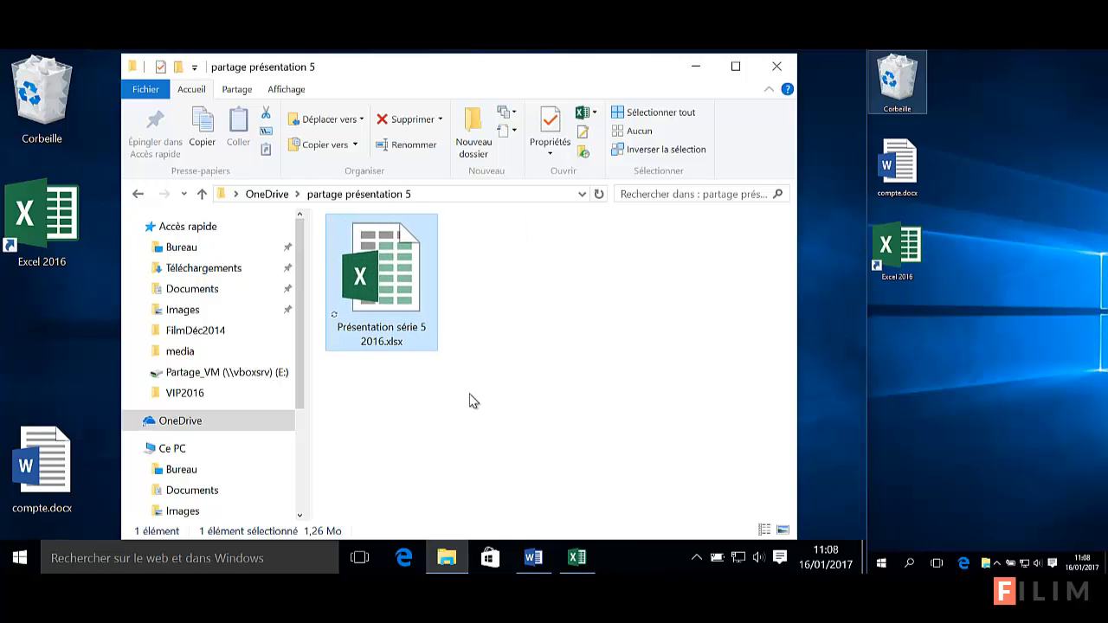
pyautogui.keyDown('ctrl'); pyautogui.scroll(4, 470, 401); pyautogui.keyUp('ctrl')
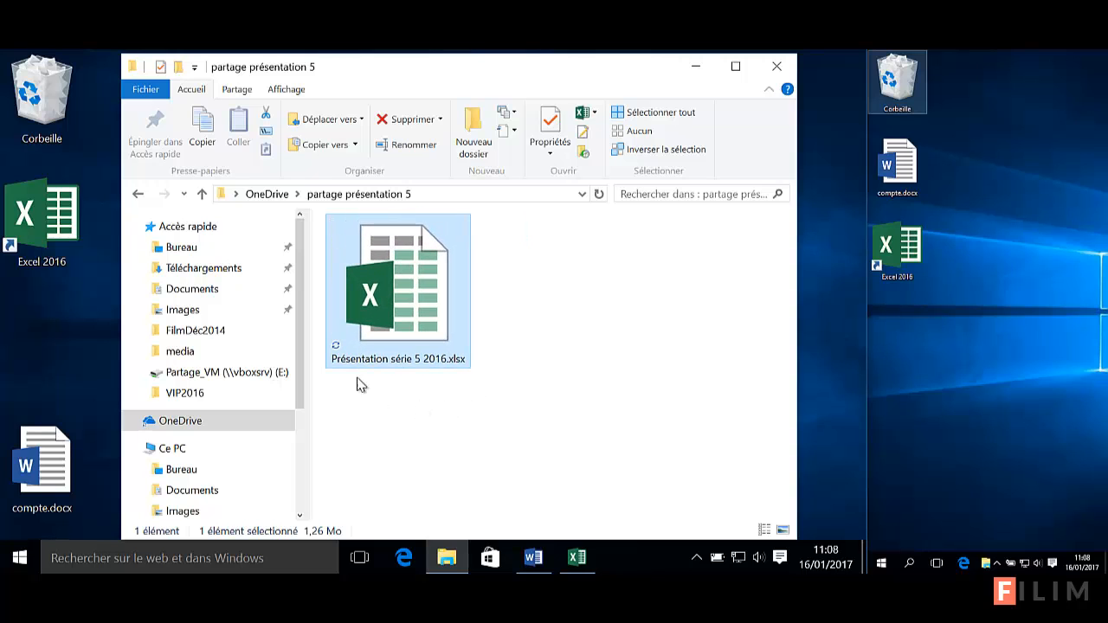
pyautogui.click(512, 356)
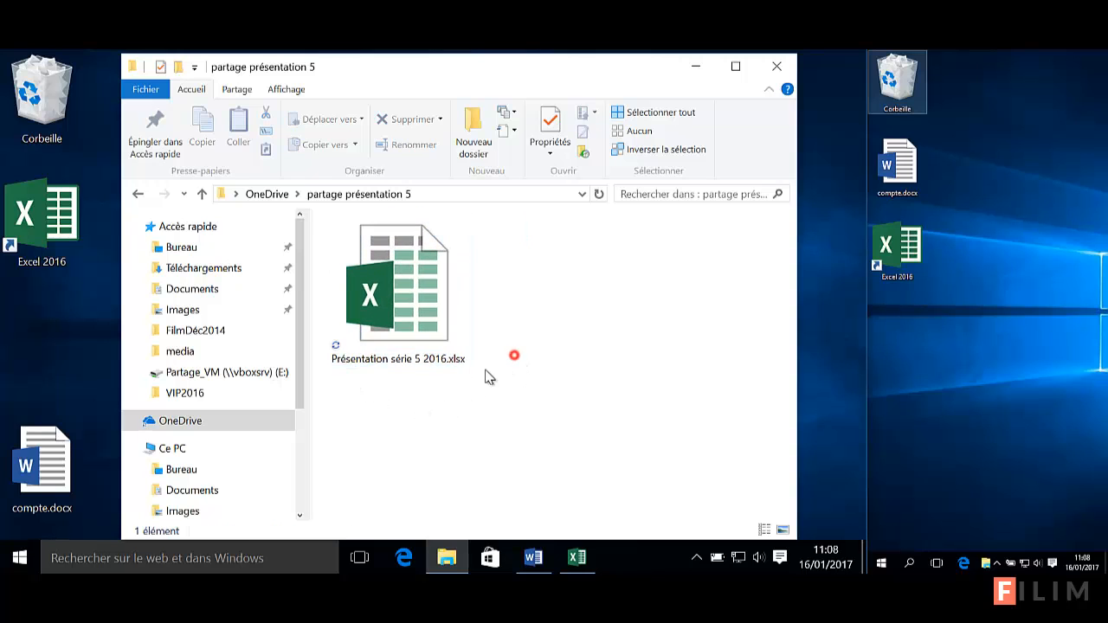
pyautogui.click(338, 350)
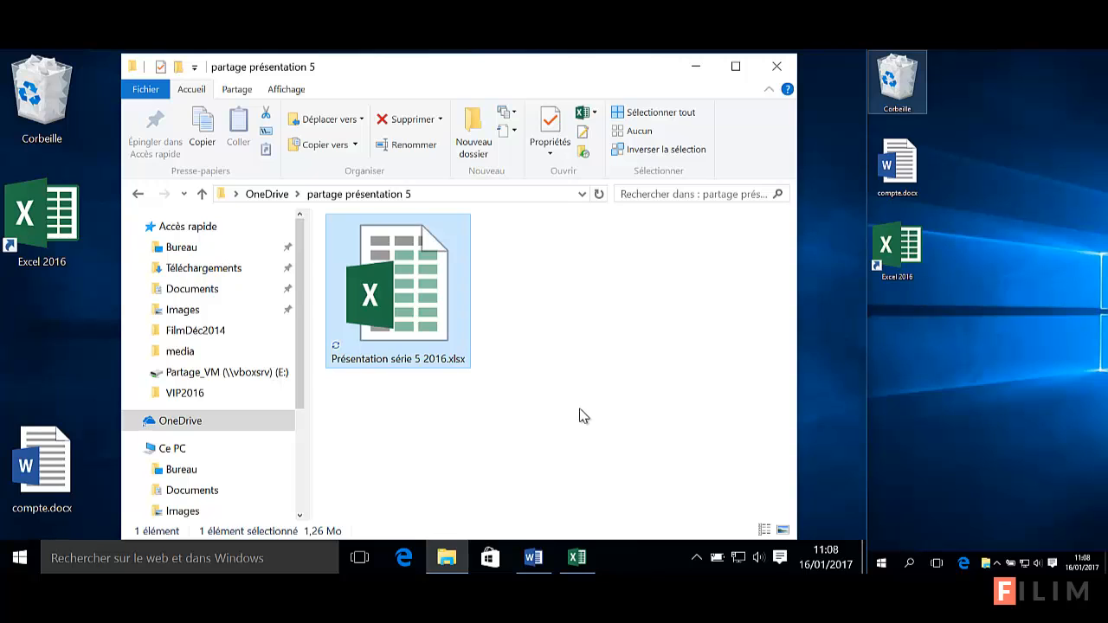
# Check the workbook's OneDrive upload progress from the tray, then reposition the Explorer window
pyautogui.click(697, 557)
pyautogui.moveTo(714, 490)
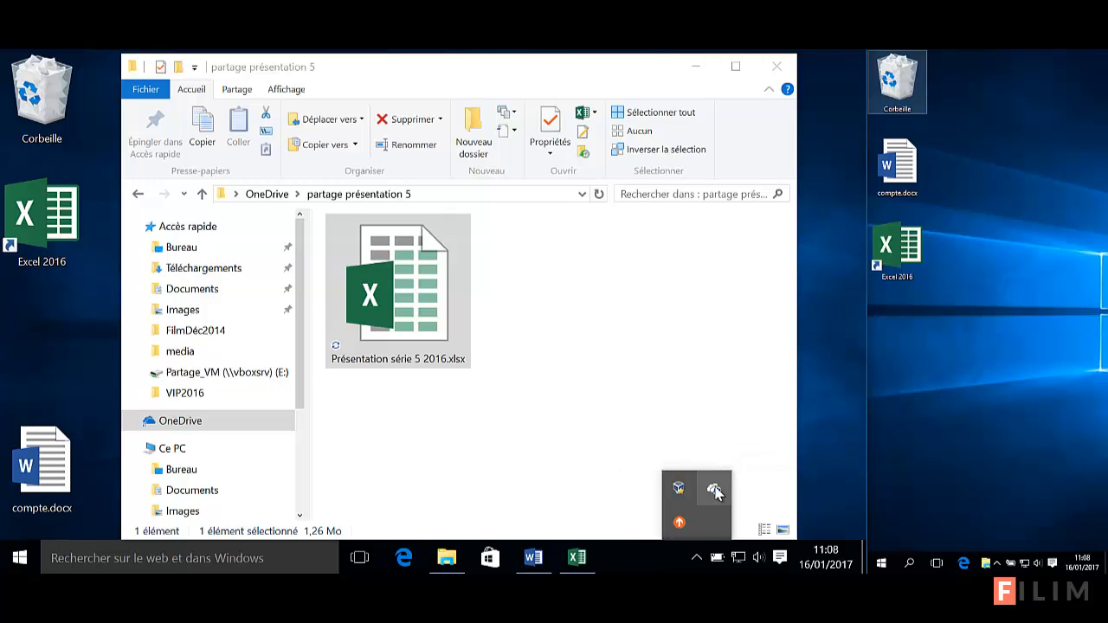
pyautogui.click(611, 420)
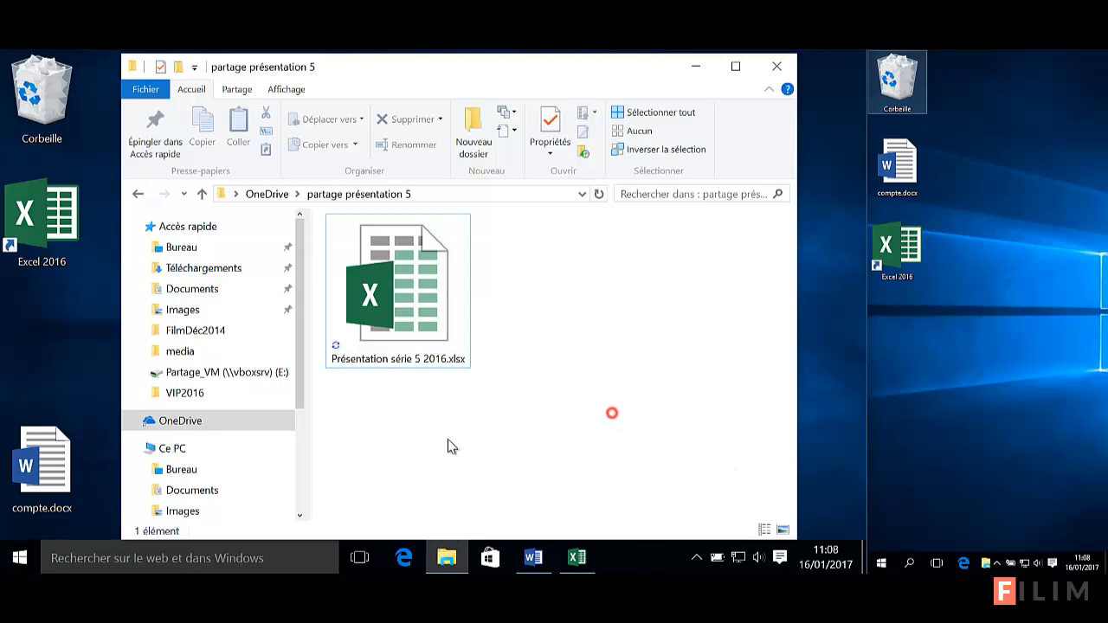
pyautogui.moveTo(337, 82); pyautogui.dragTo(359, 95)
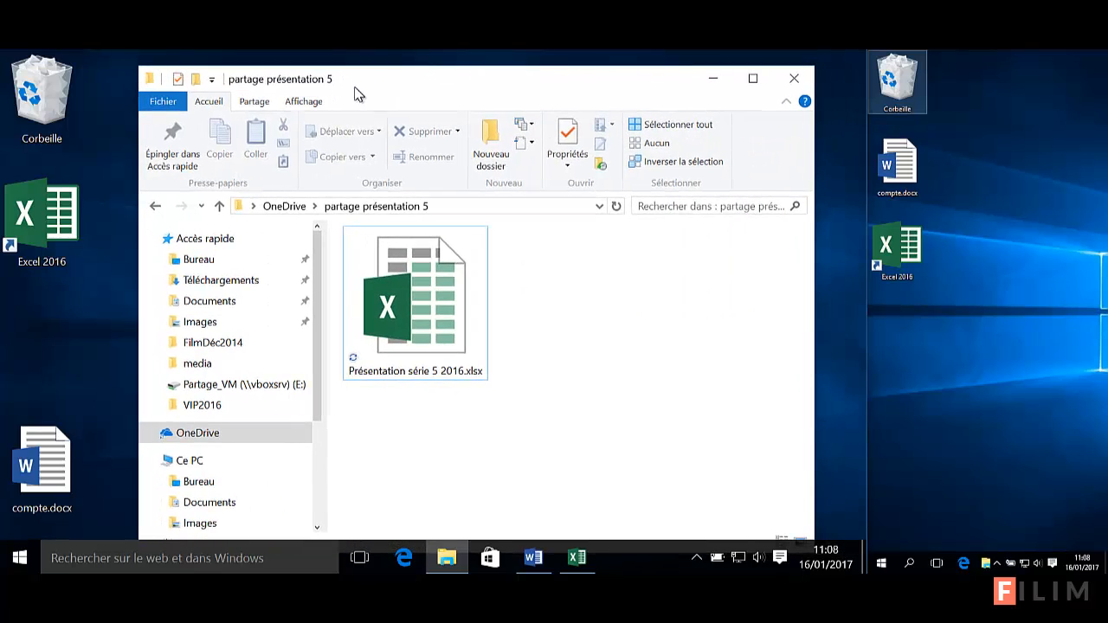
# Launch Edge, search for onedrive, and reload the OneDrive page that failed
pyautogui.click(404, 559)
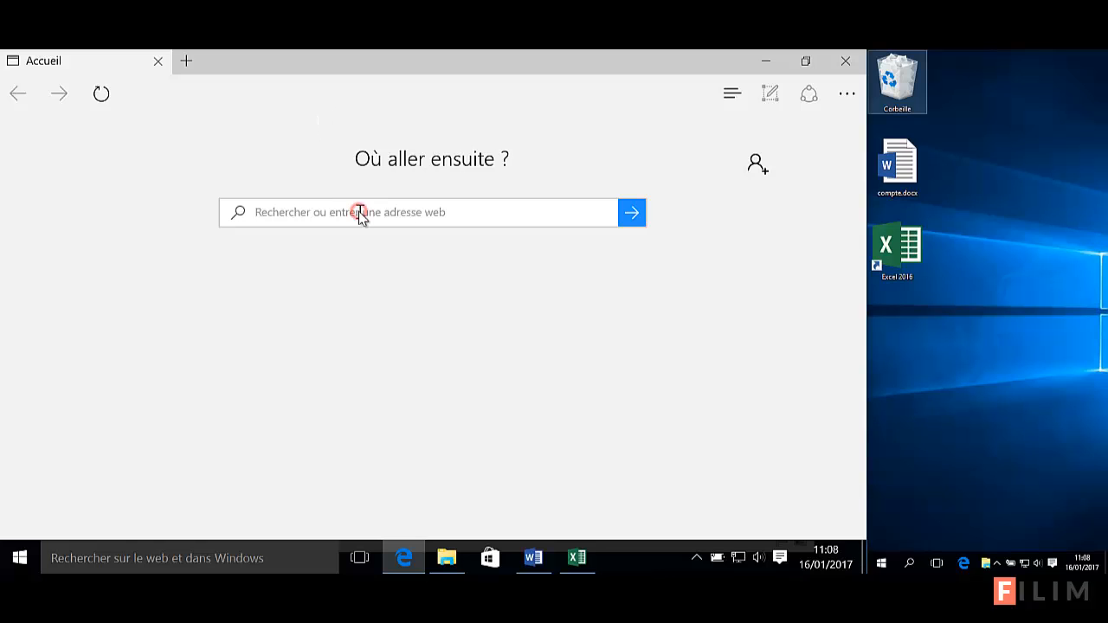
pyautogui.write('onedrive')
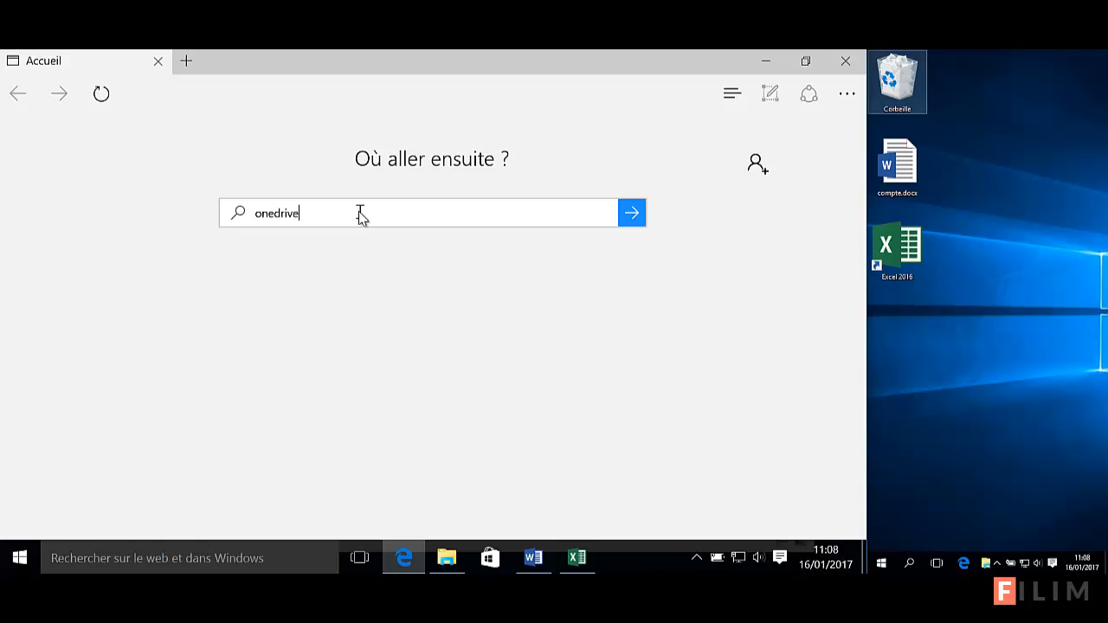
pyautogui.press('Return')
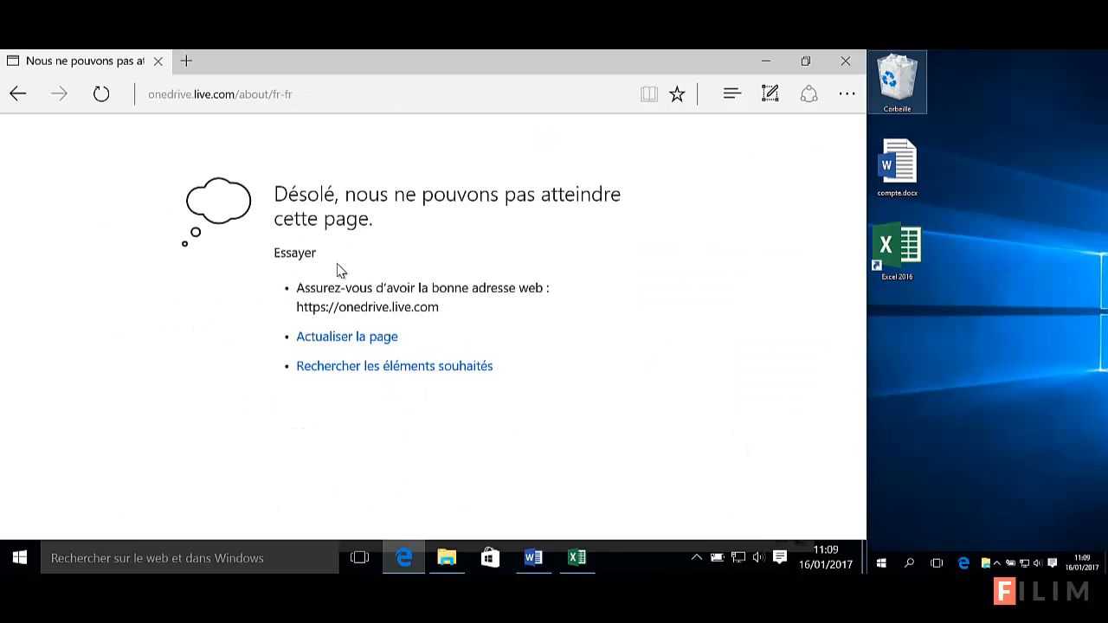
pyautogui.click(100, 94)
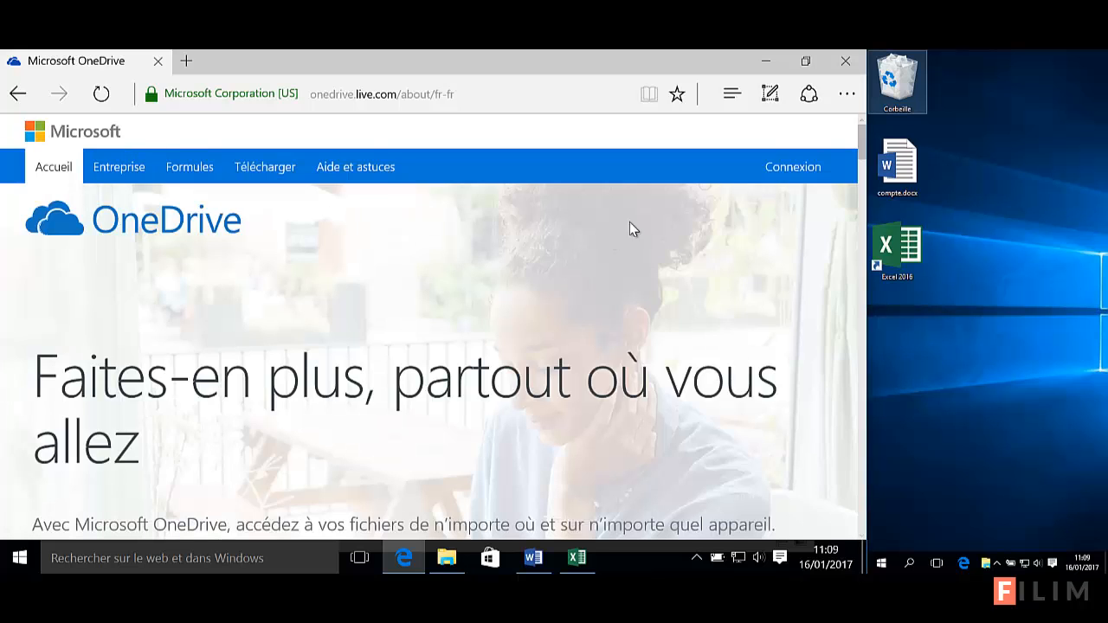
# Sign in to OneDrive on the web with the prefilled account address and its password
pyautogui.click(798, 170)
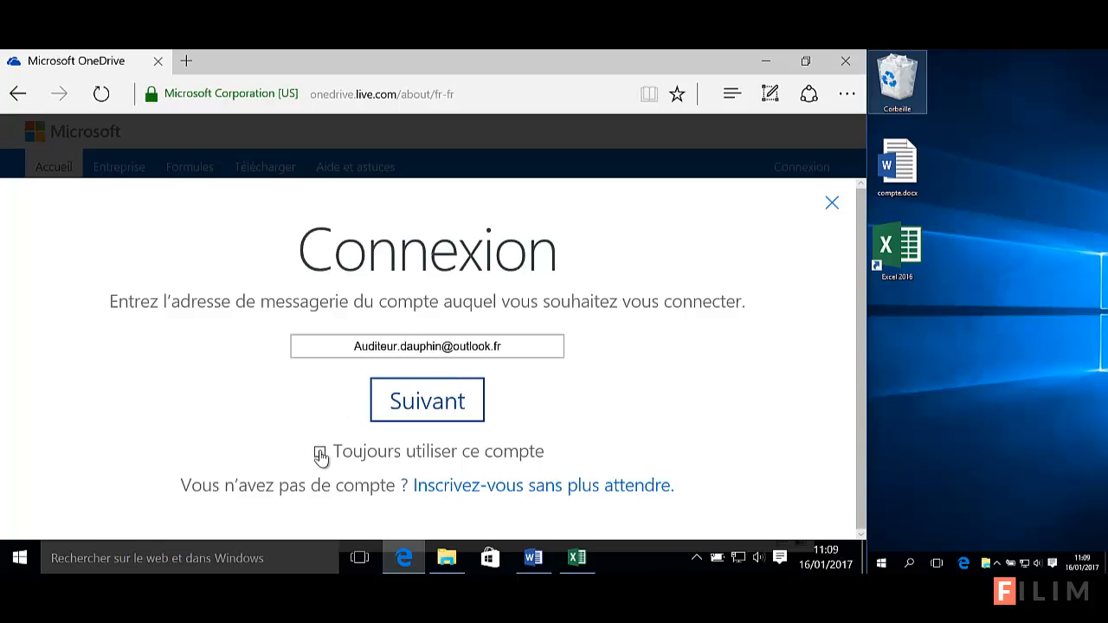
pyautogui.click(456, 397)
pyautogui.click(458, 399)
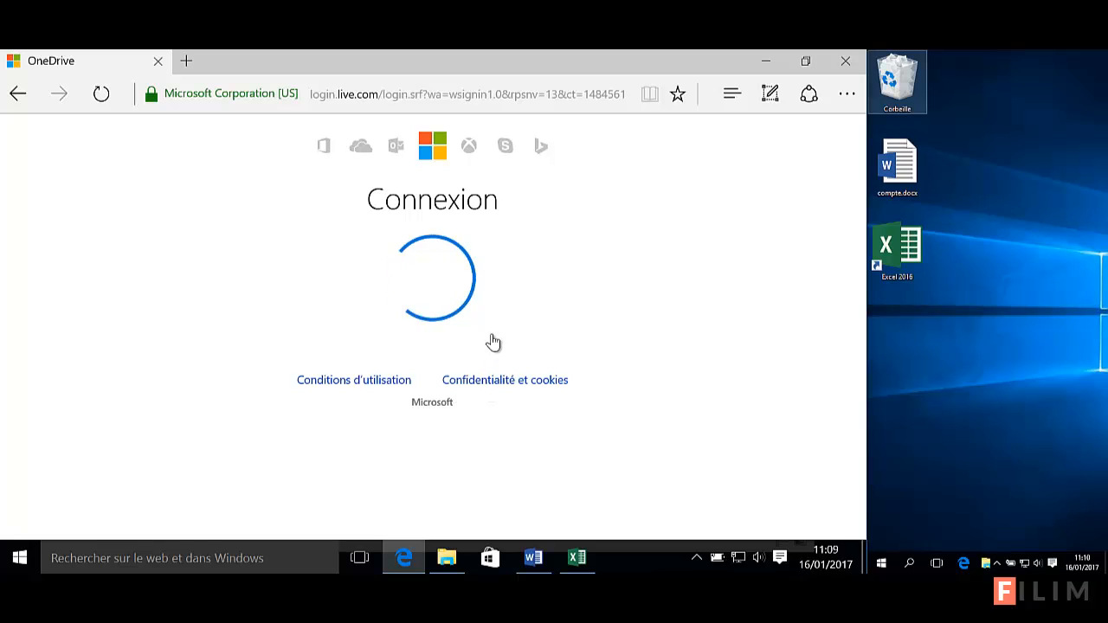
pyautogui.write('•')
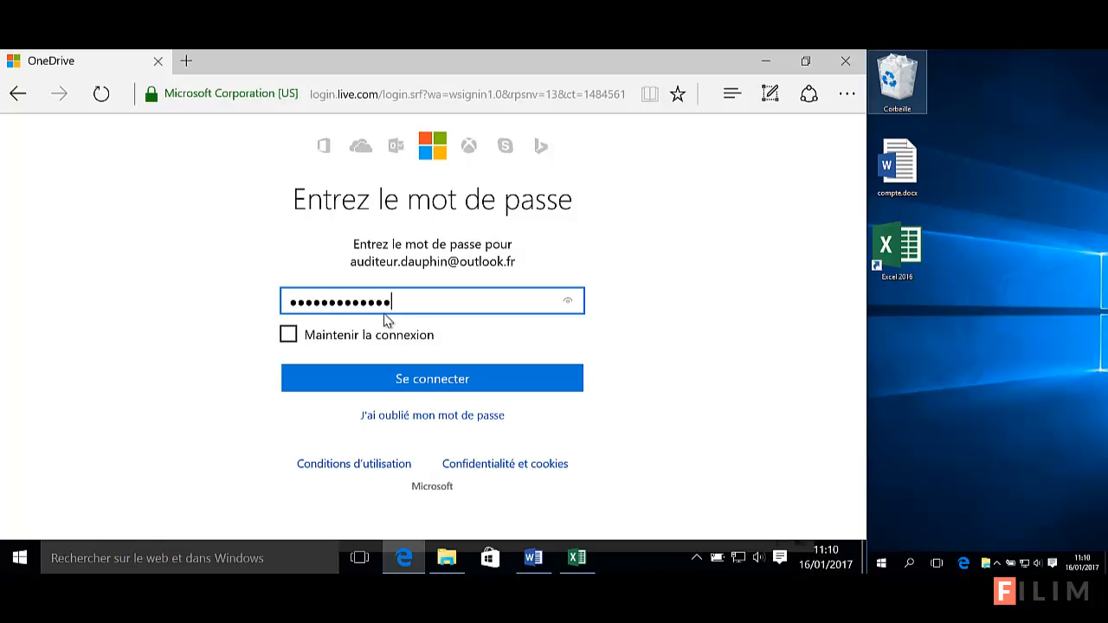
pyautogui.click(412, 374)
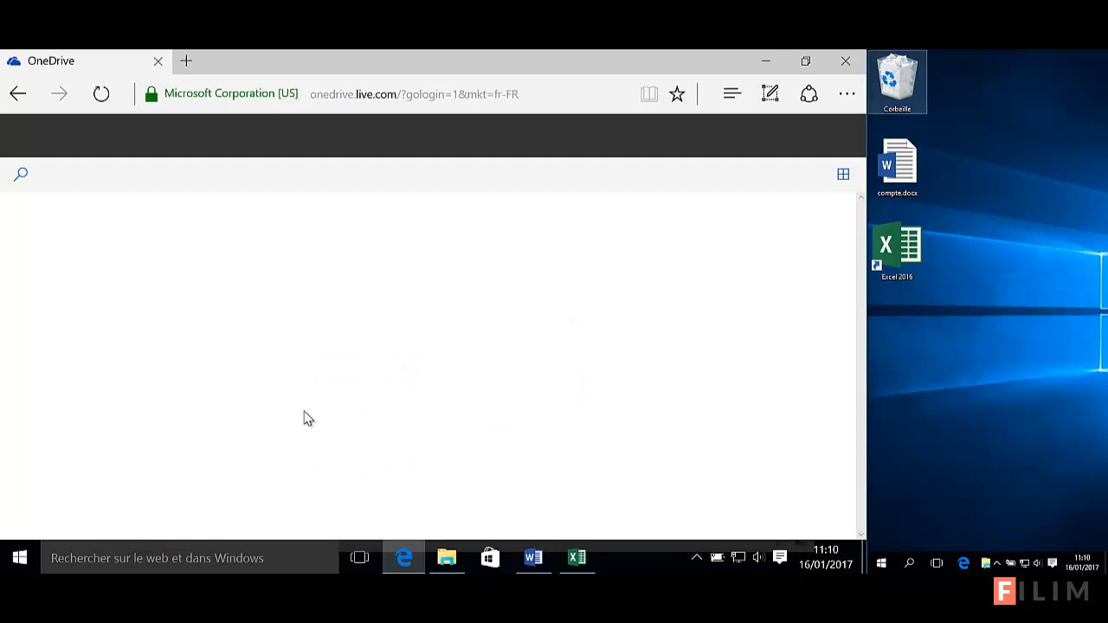
# Set aside the local folder window and open the 'partage présentation 5' folder in OneDrive online
pyautogui.click(454, 560)
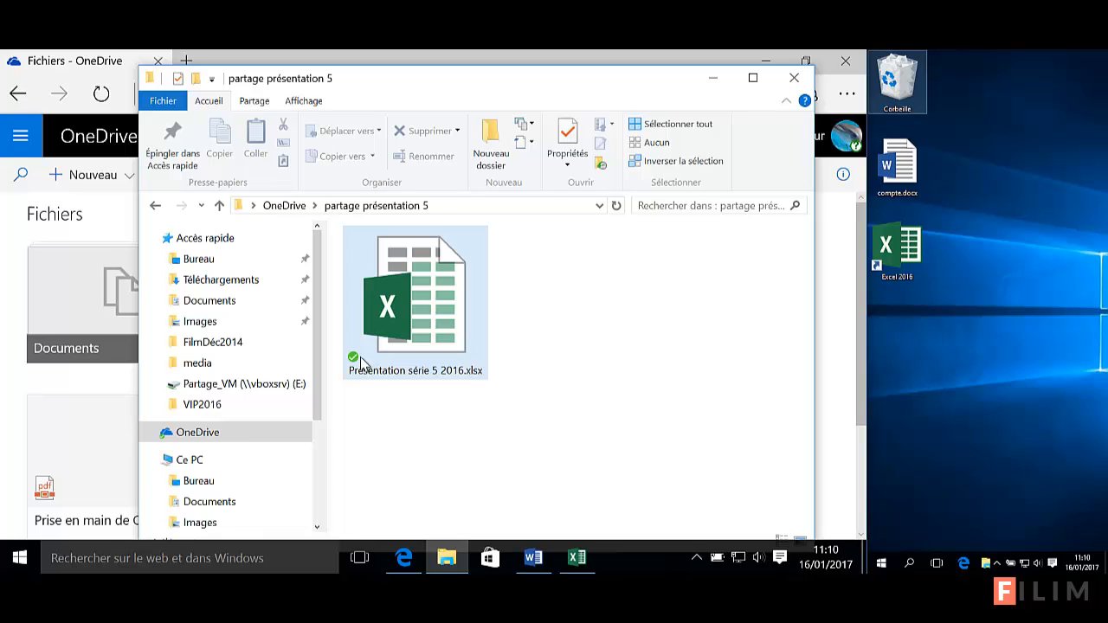
pyautogui.click(714, 76)
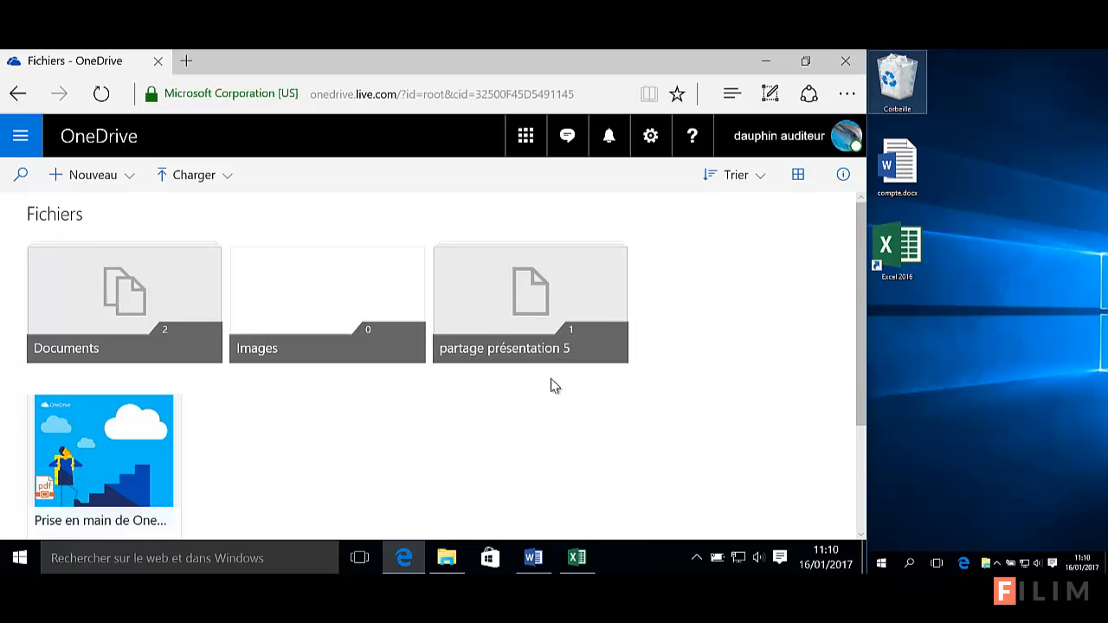
pyautogui.click(532, 294)
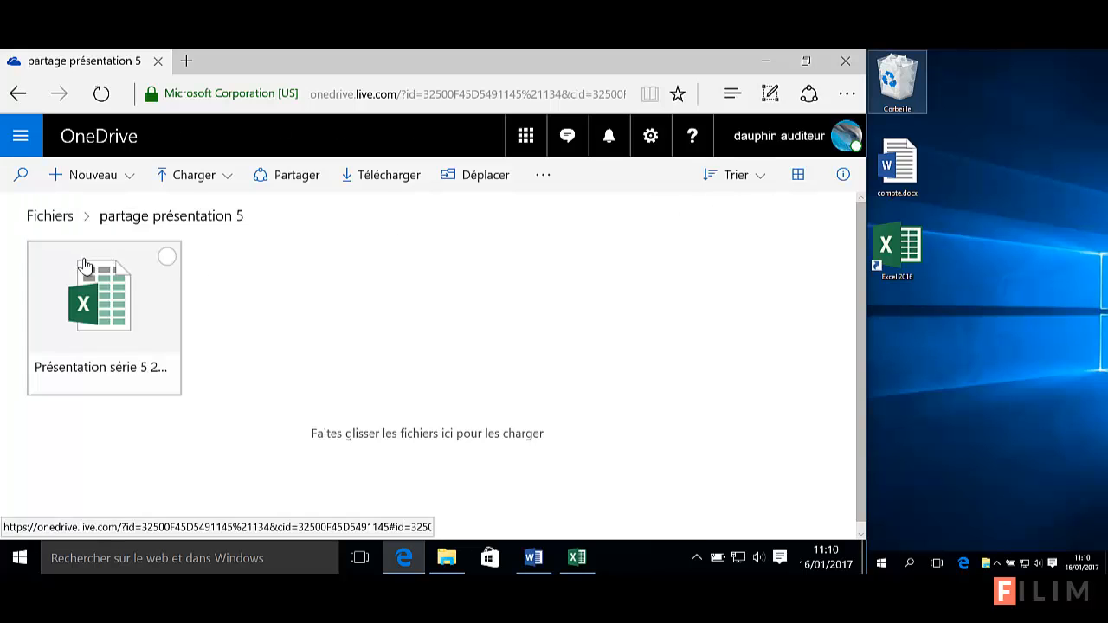
pyautogui.click(19, 139)
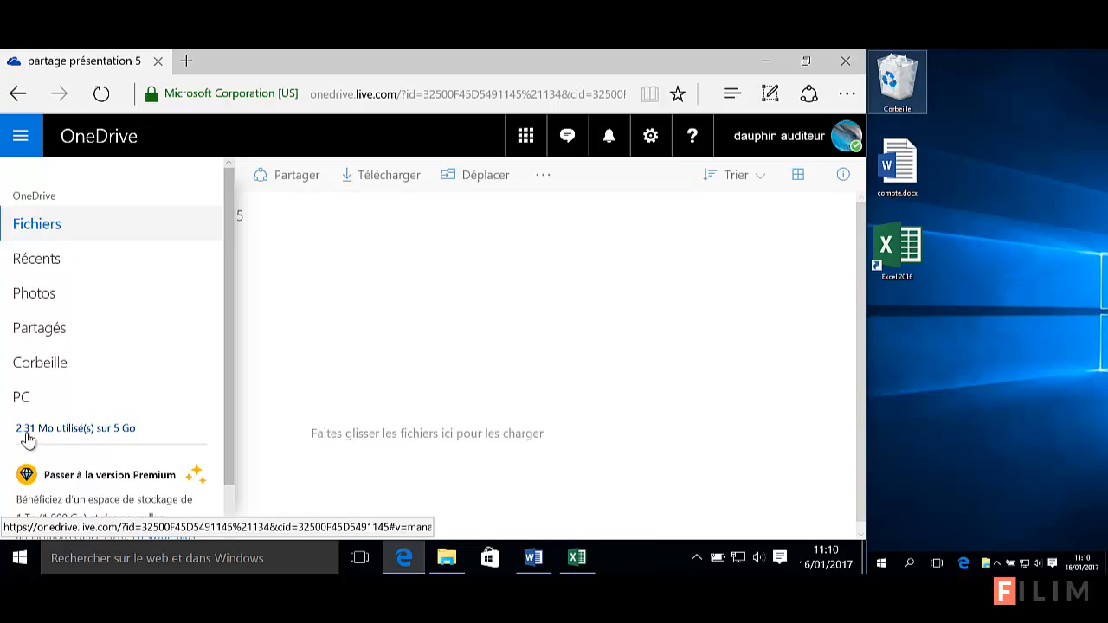
pyautogui.scroll(-1, 124, 428)
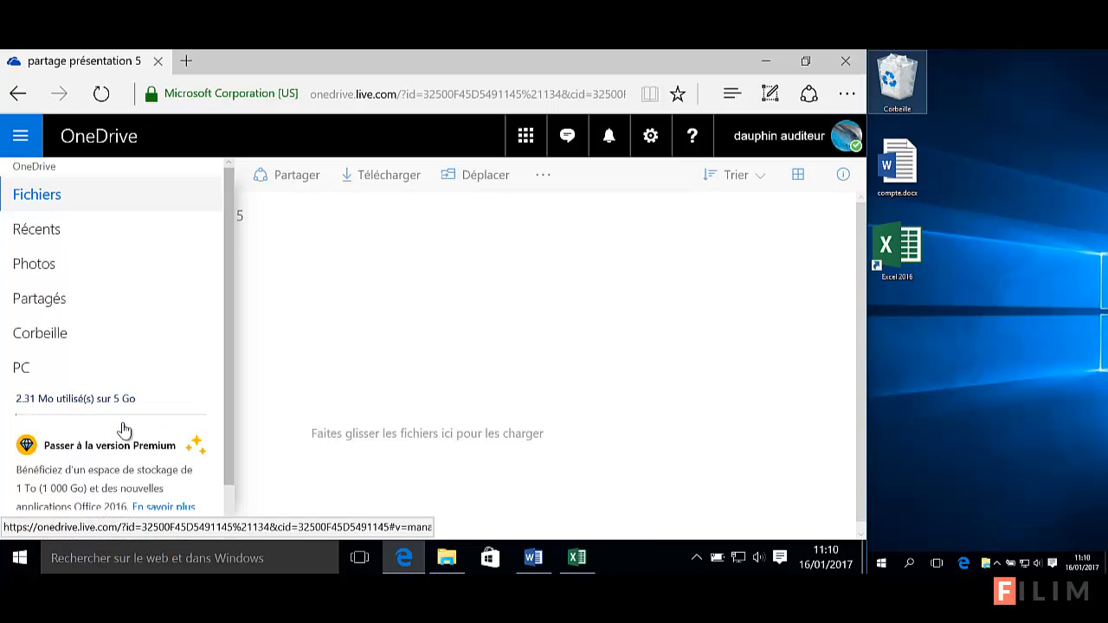
pyautogui.scroll(1, 128, 444)
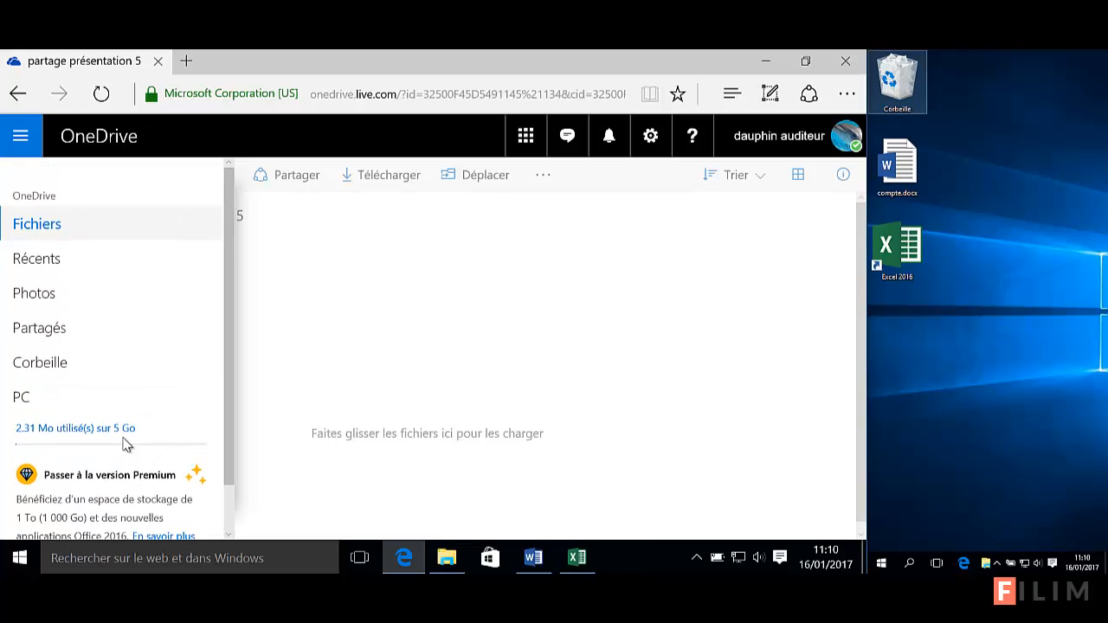
pyautogui.click(21, 139)
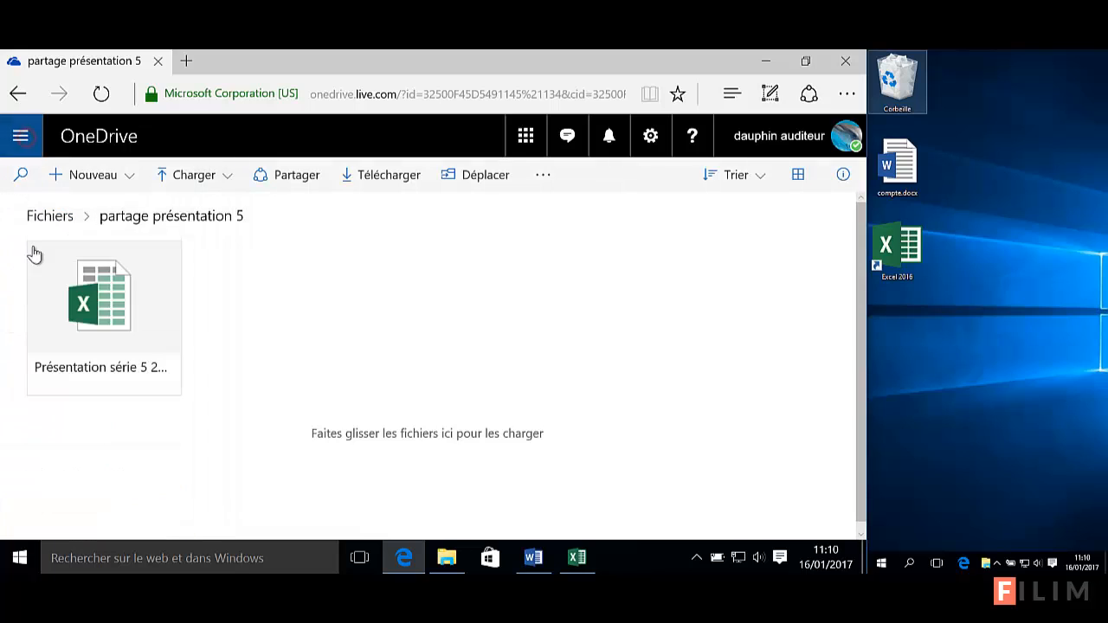
pyautogui.click(129, 177)
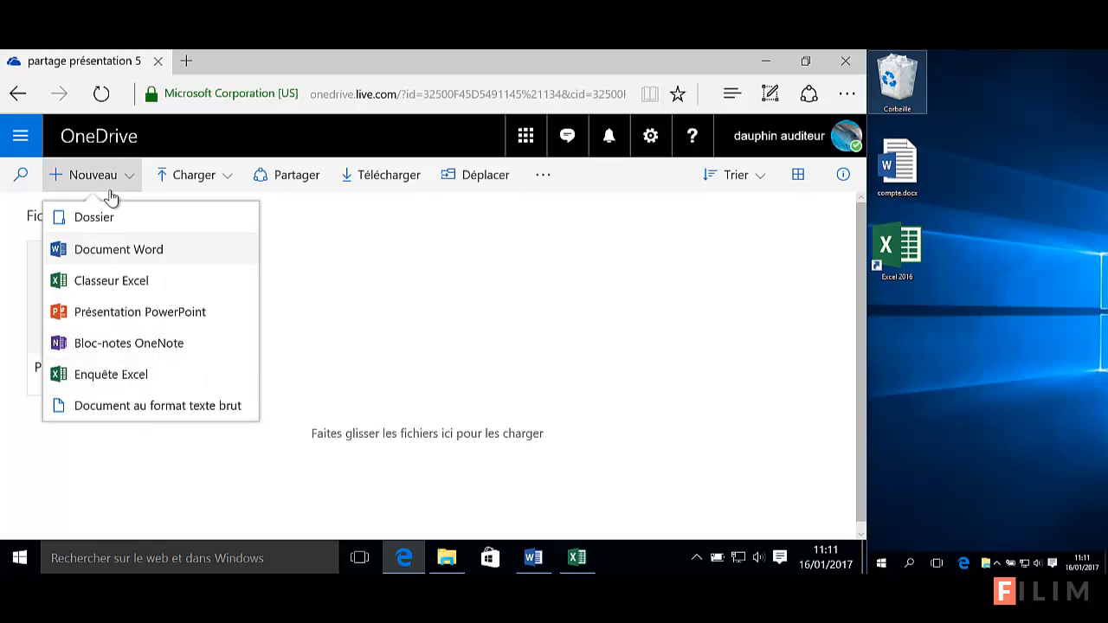
pyautogui.click(377, 225)
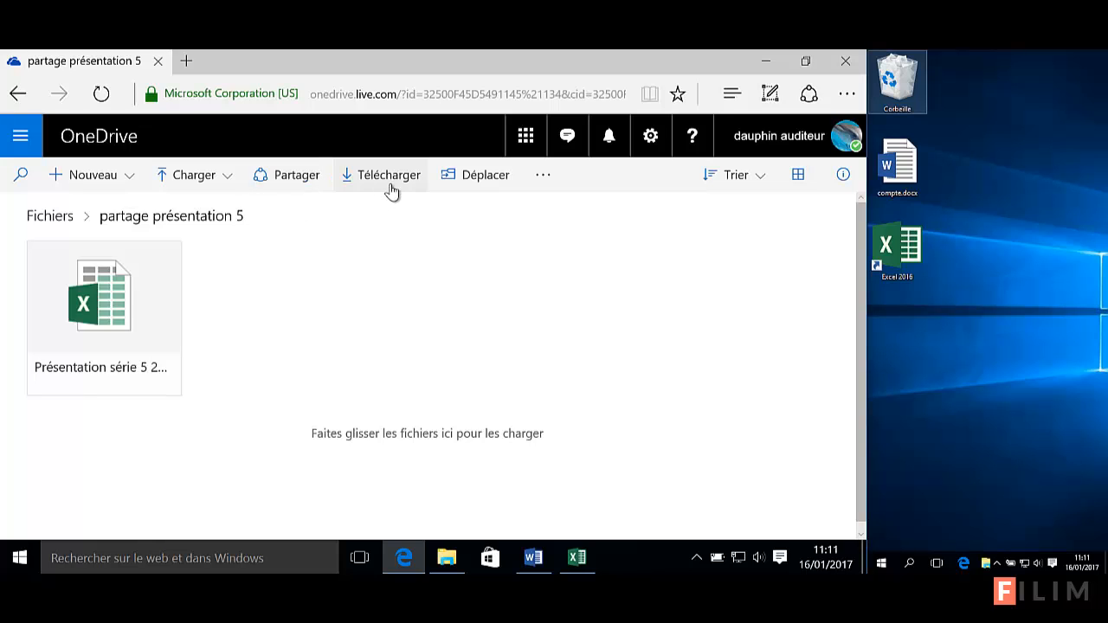
pyautogui.click(543, 177)
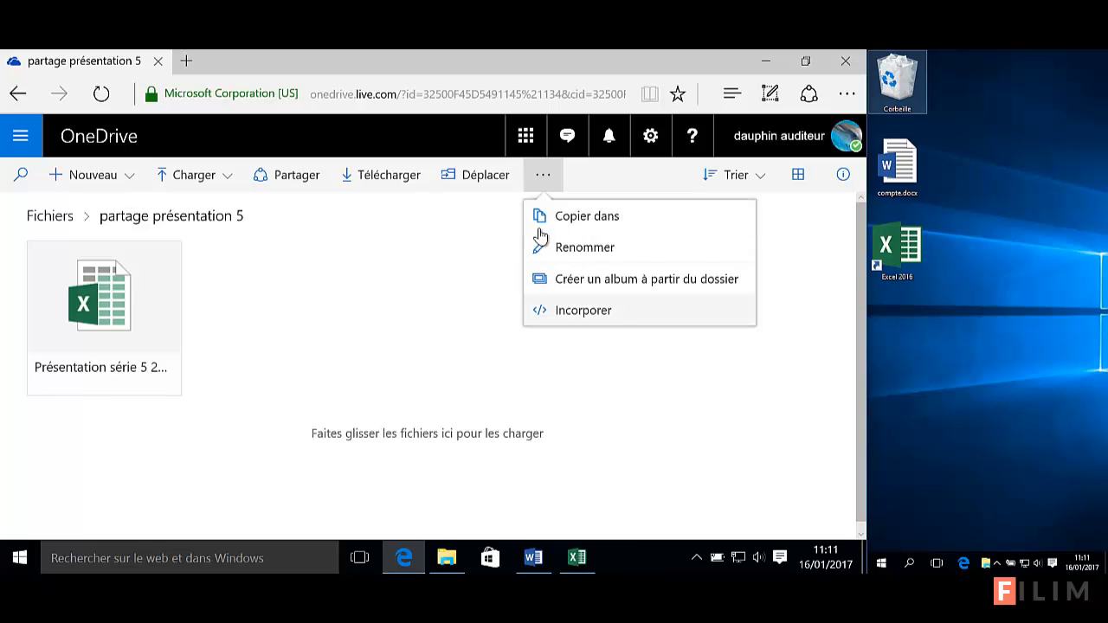
pyautogui.click(386, 229)
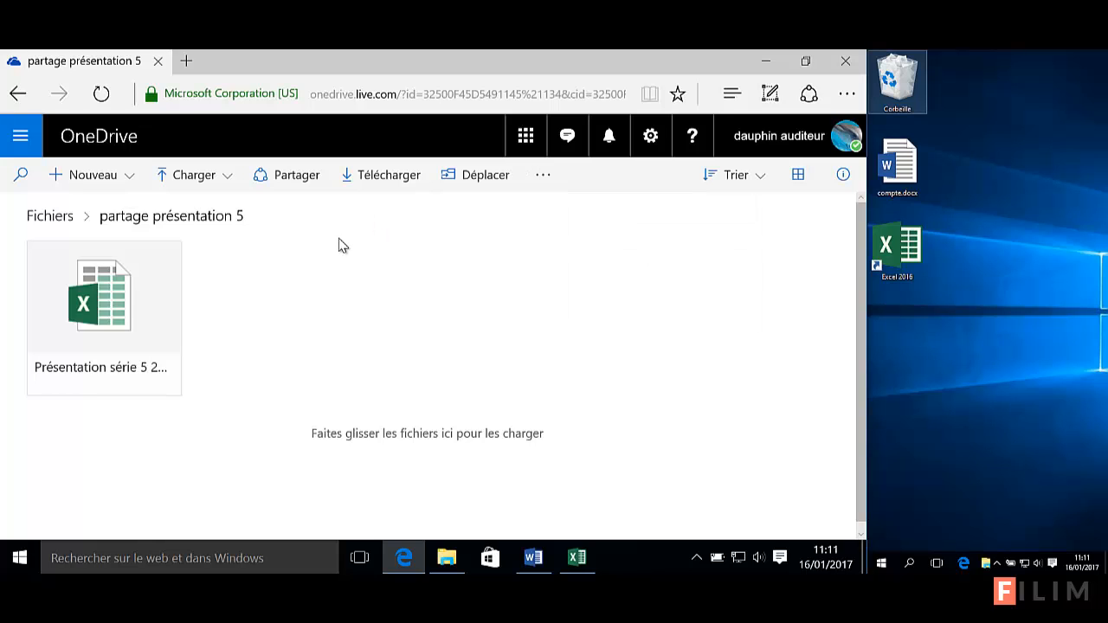
pyautogui.click(168, 257)
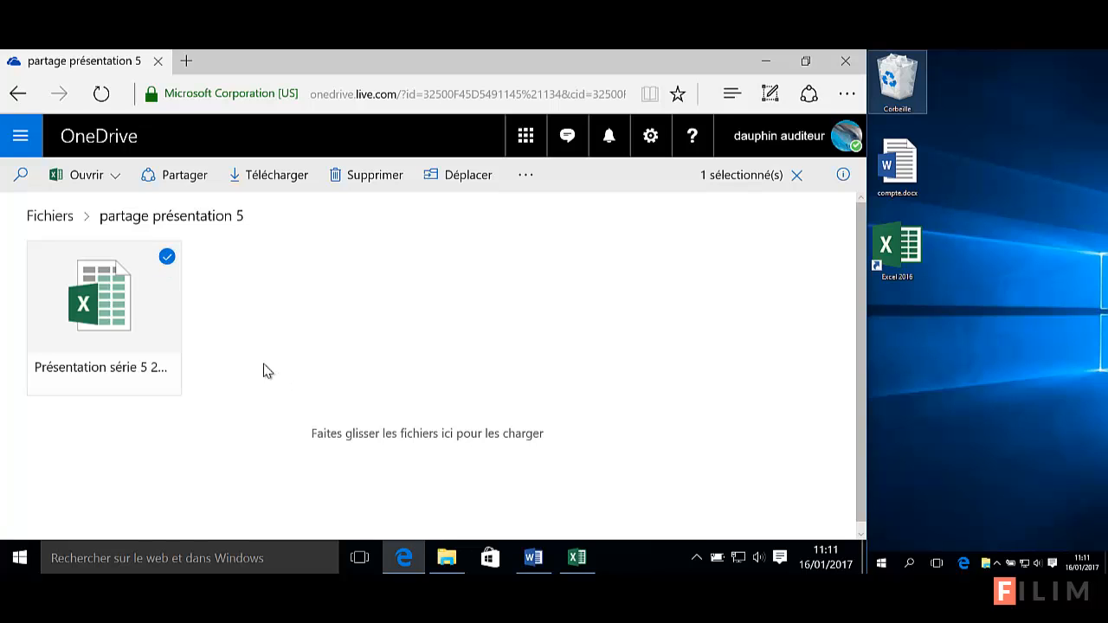
pyautogui.click(168, 258)
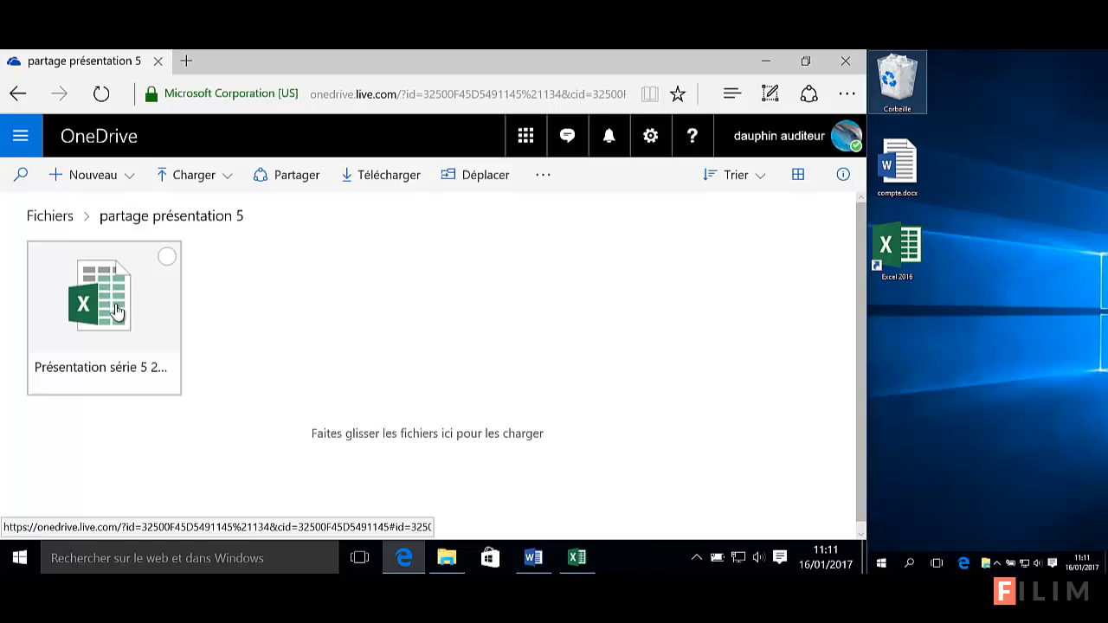
pyautogui.click(167, 256)
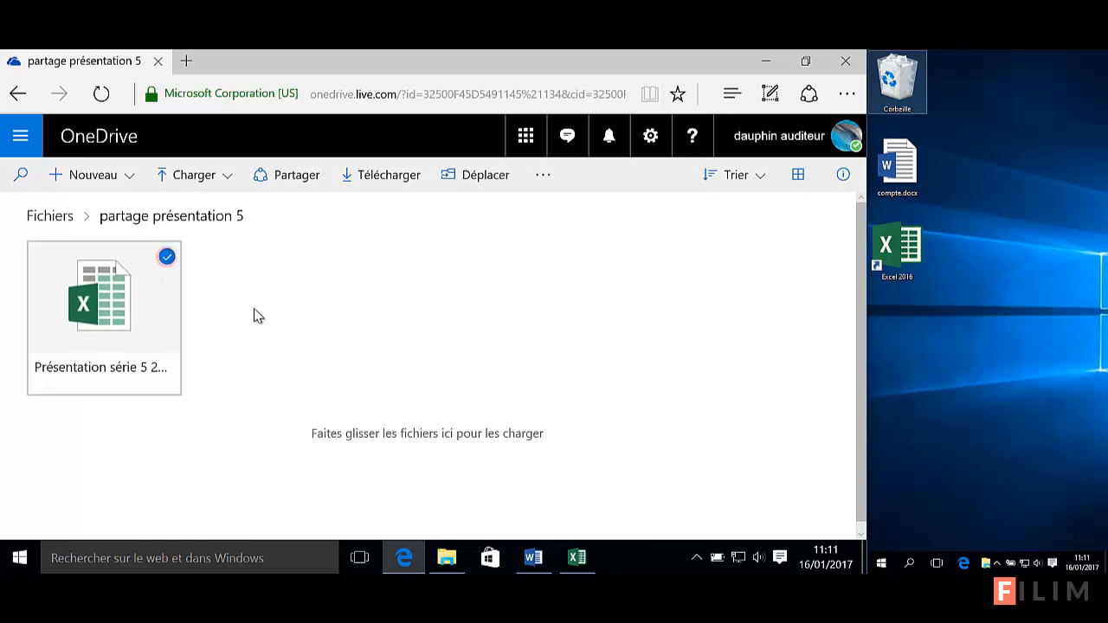
pyautogui.click(168, 259)
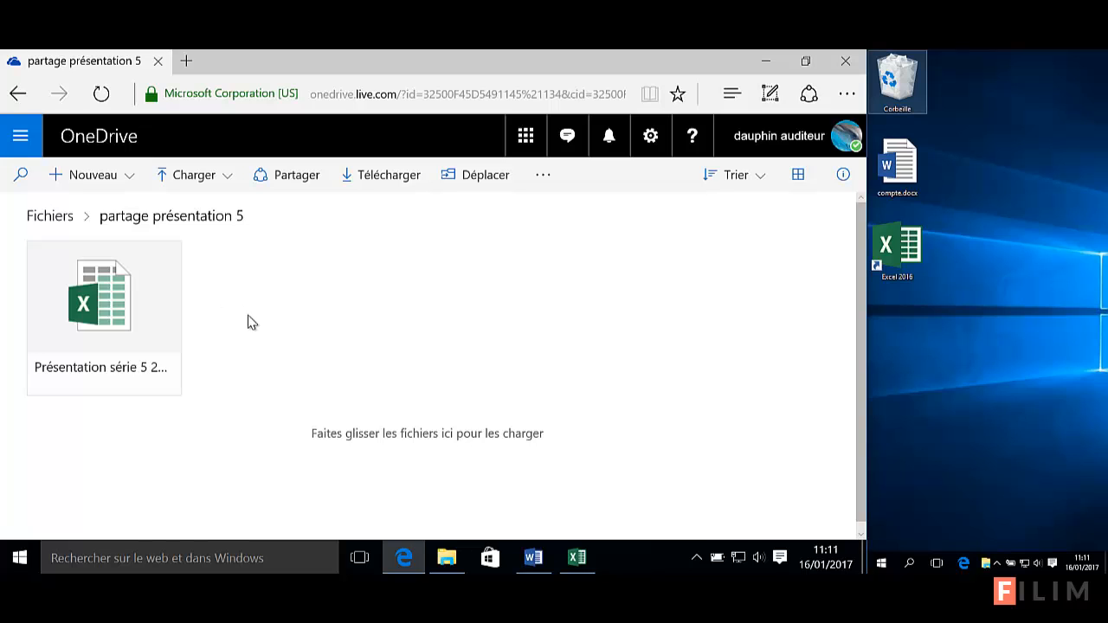
pyautogui.click(762, 176)
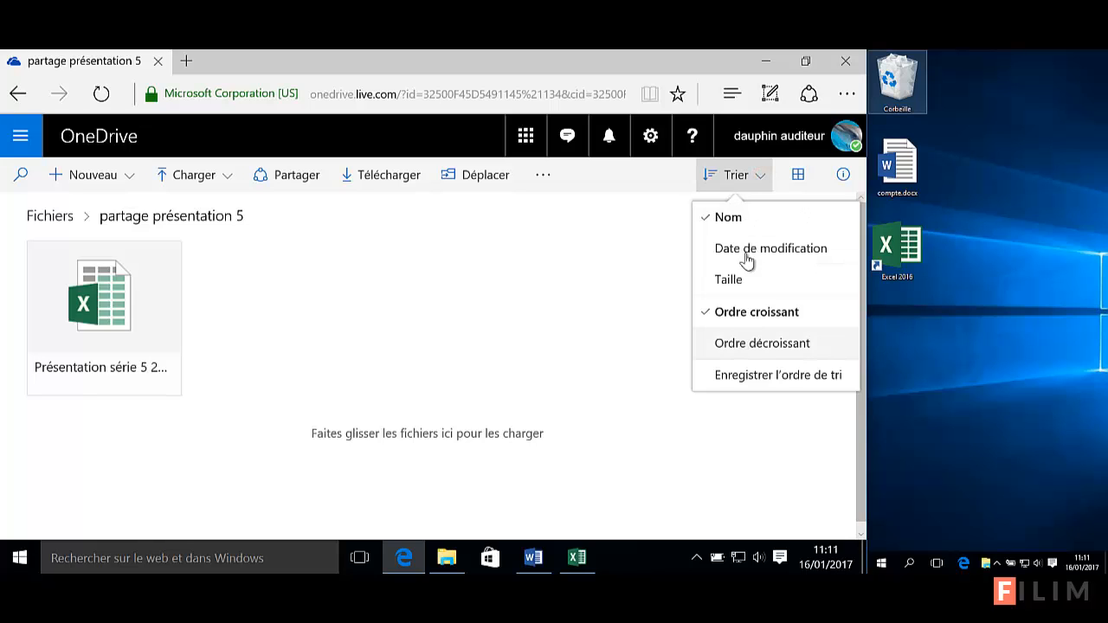
pyautogui.click(797, 176)
pyautogui.click(739, 217)
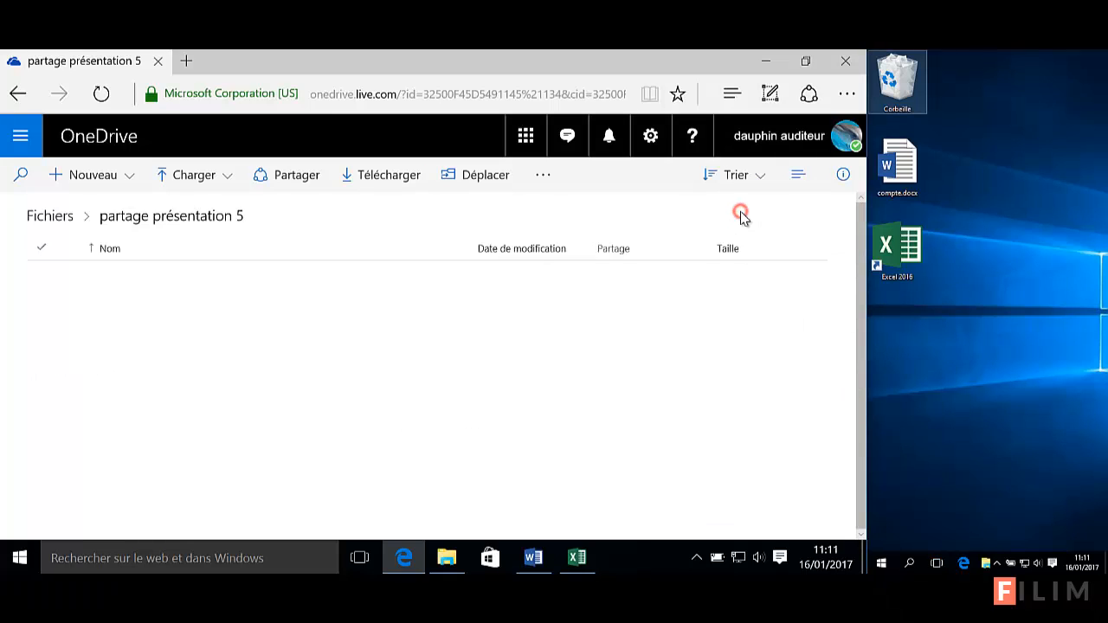
pyautogui.click(801, 176)
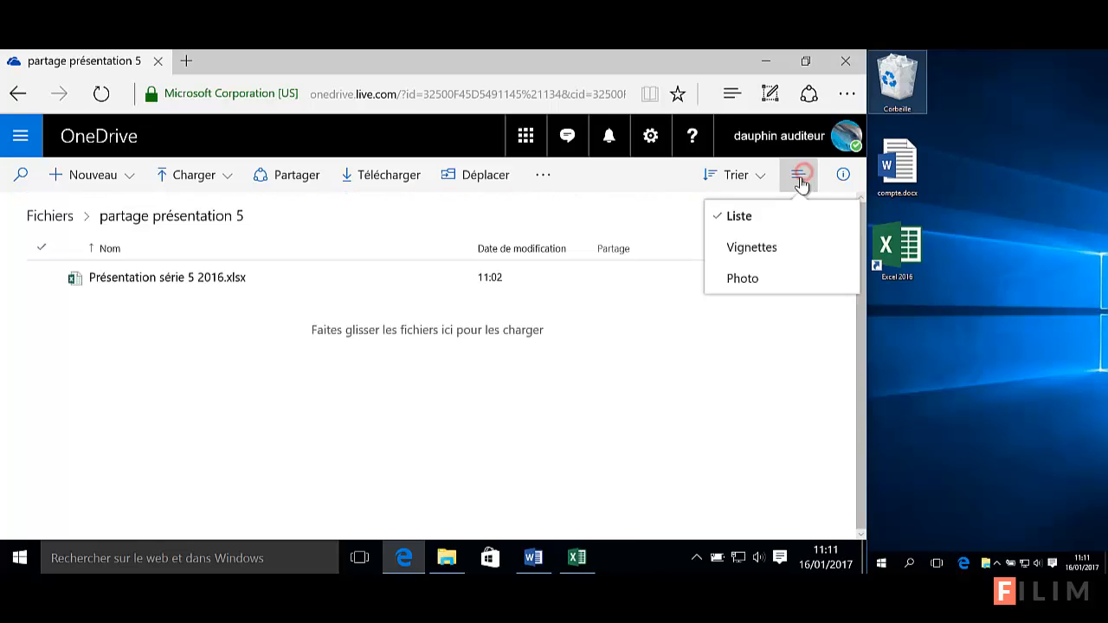
pyautogui.click(739, 248)
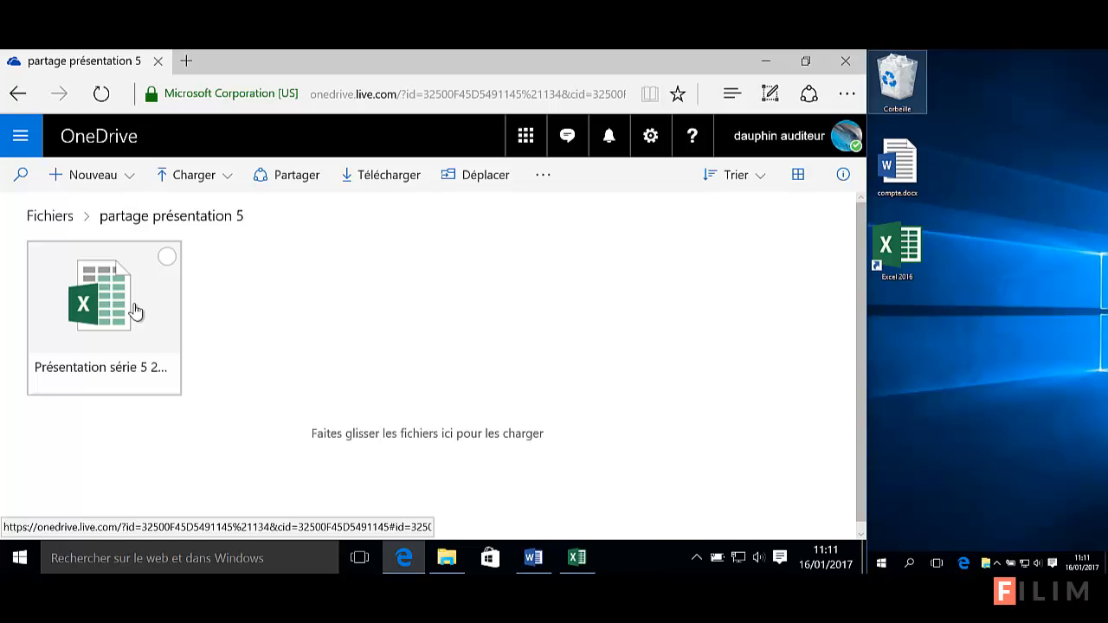
pyautogui.click(258, 307)
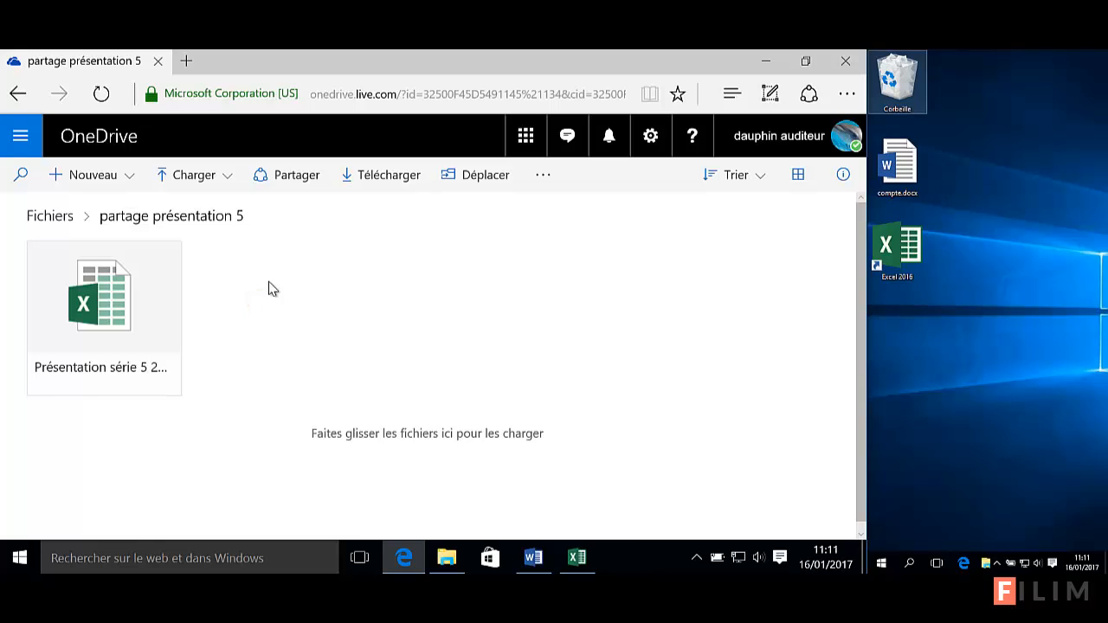
# Open Présentation série 5 2016.xlsx in Excel Online, glancing at font colour choices without changing anything
pyautogui.click(102, 299)
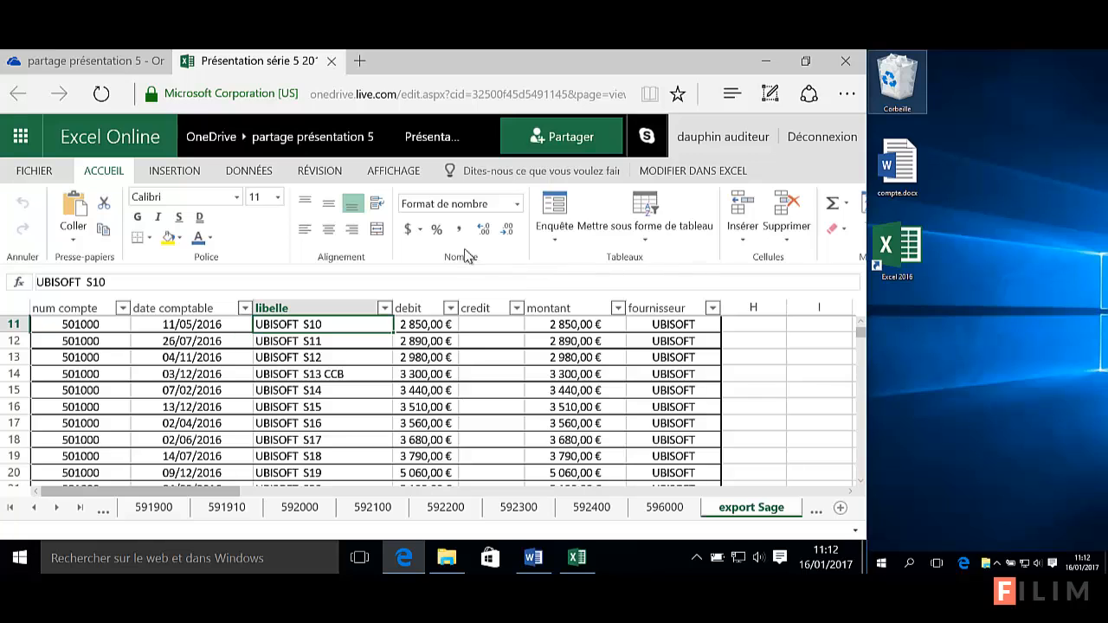
pyautogui.click(212, 240)
pyautogui.click(212, 241)
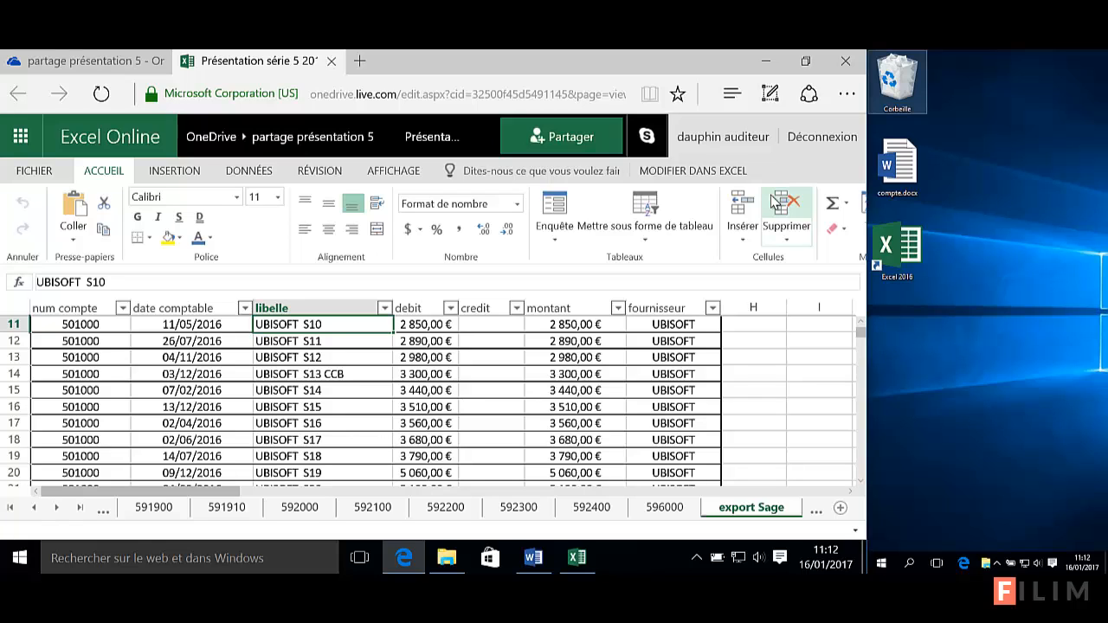
# Browse the 596000 sheet's pivot table, then select cell D16 (3510) on the export Sage sheet
pyautogui.click(661, 506)
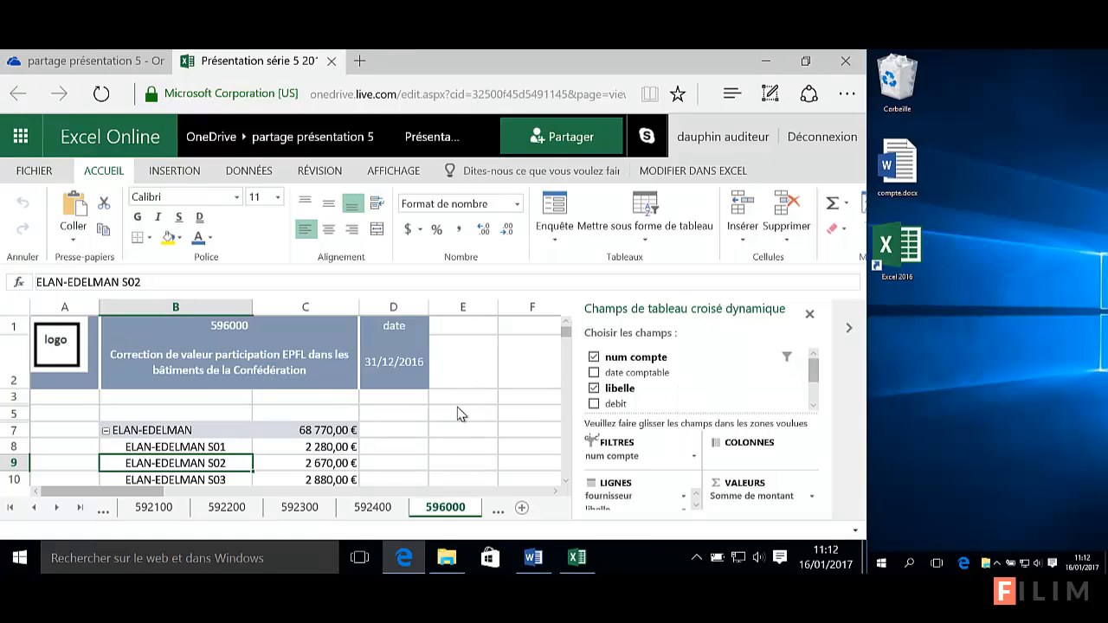
pyautogui.scroll(-1, 462, 413)
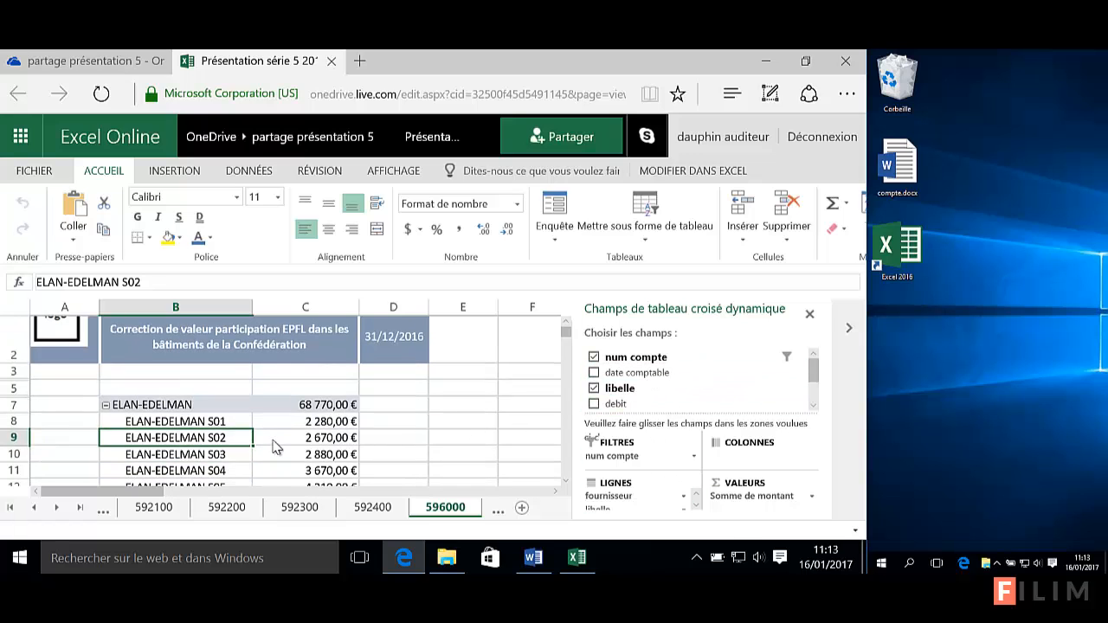
pyautogui.rightClick(234, 444)
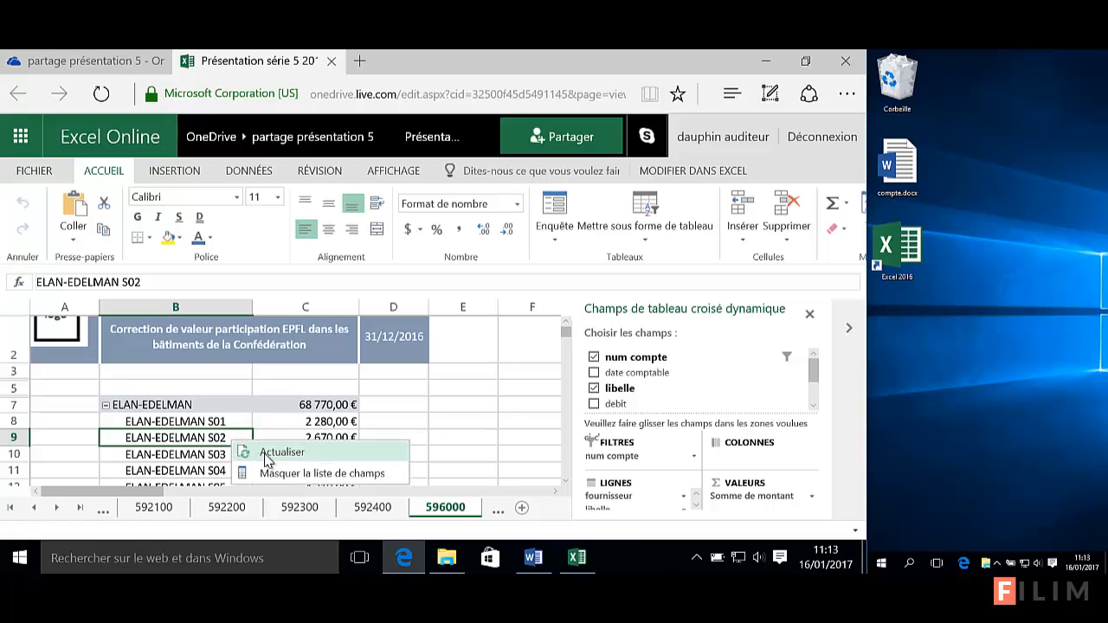
pyautogui.click(467, 413)
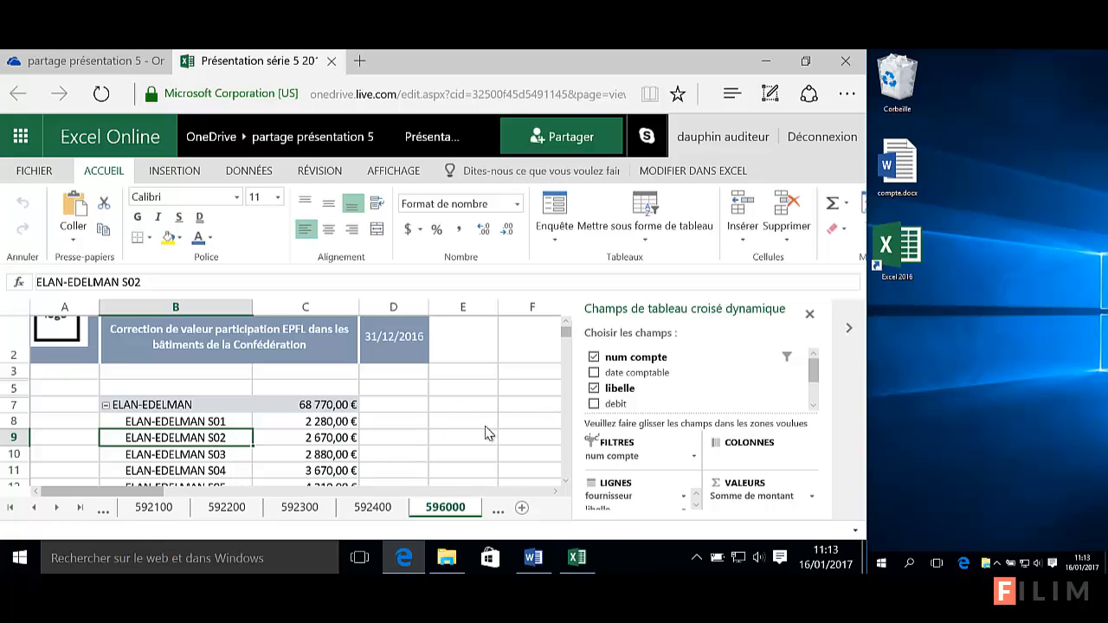
pyautogui.click(495, 509)
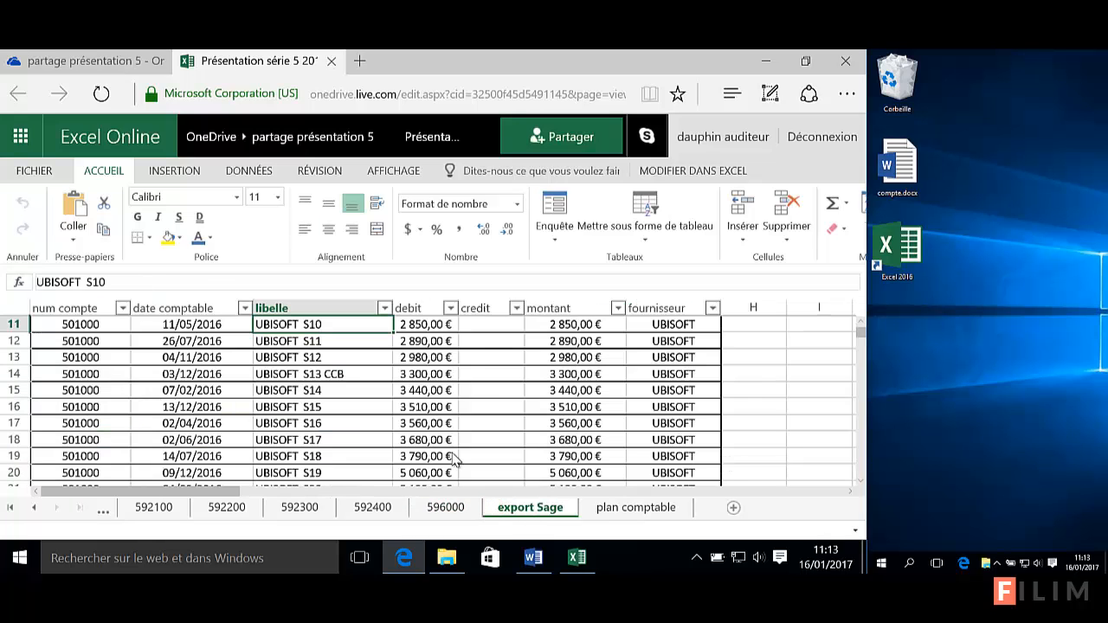
pyautogui.click(413, 409)
pyautogui.scroll(4, 414, 412)
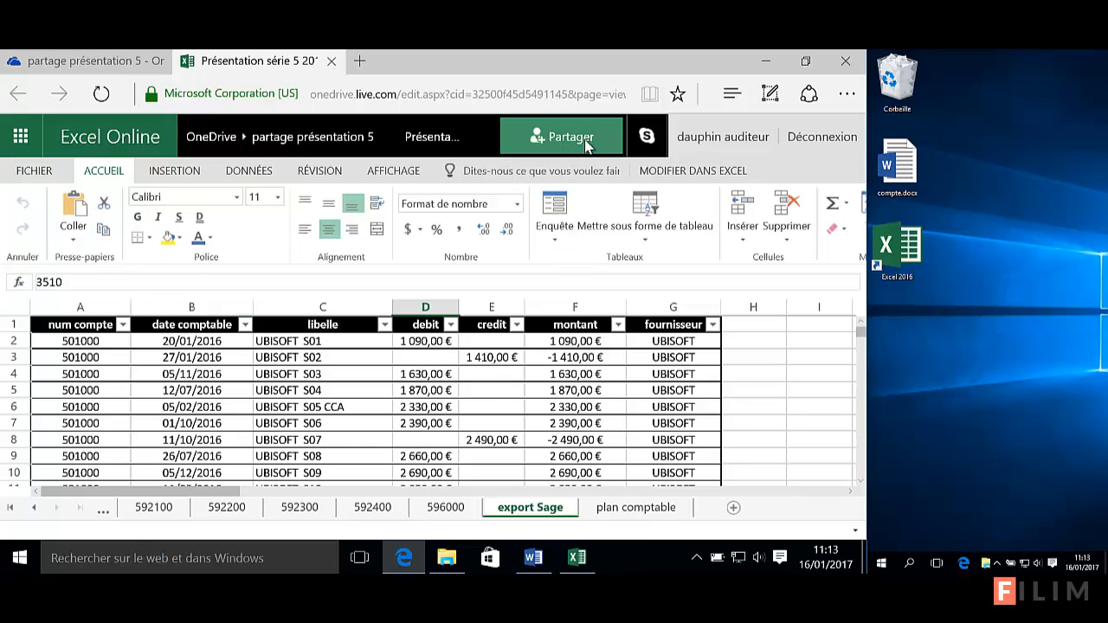
# Return to the workbook's browser tab and open the Partager sharing options for Présentation série 5 2016.xlsx
pyautogui.click(79, 64)
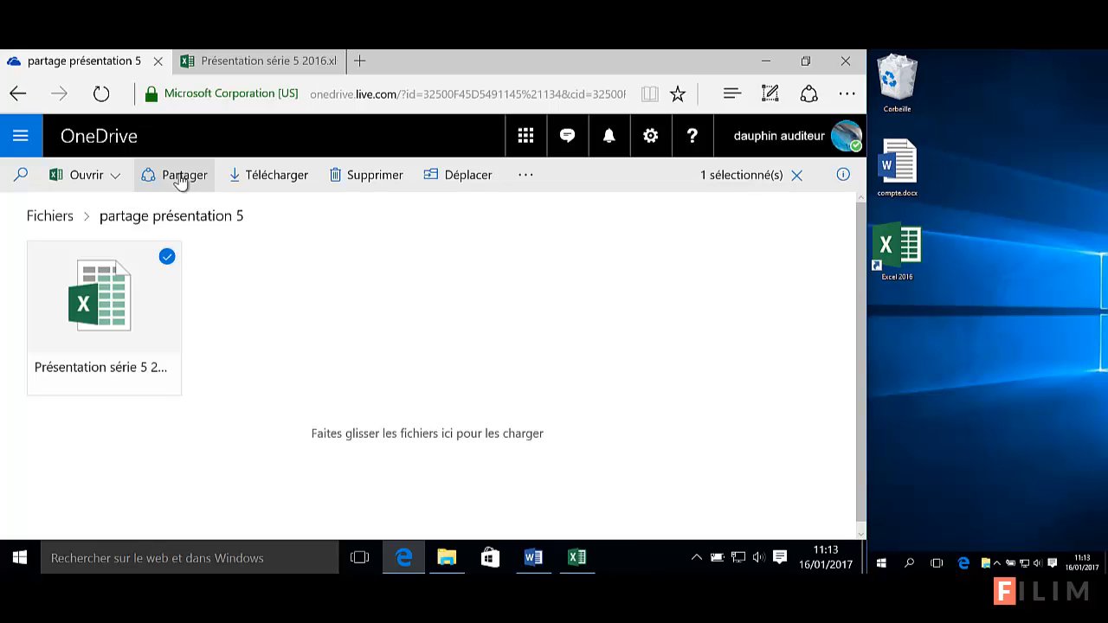
pyautogui.click(285, 65)
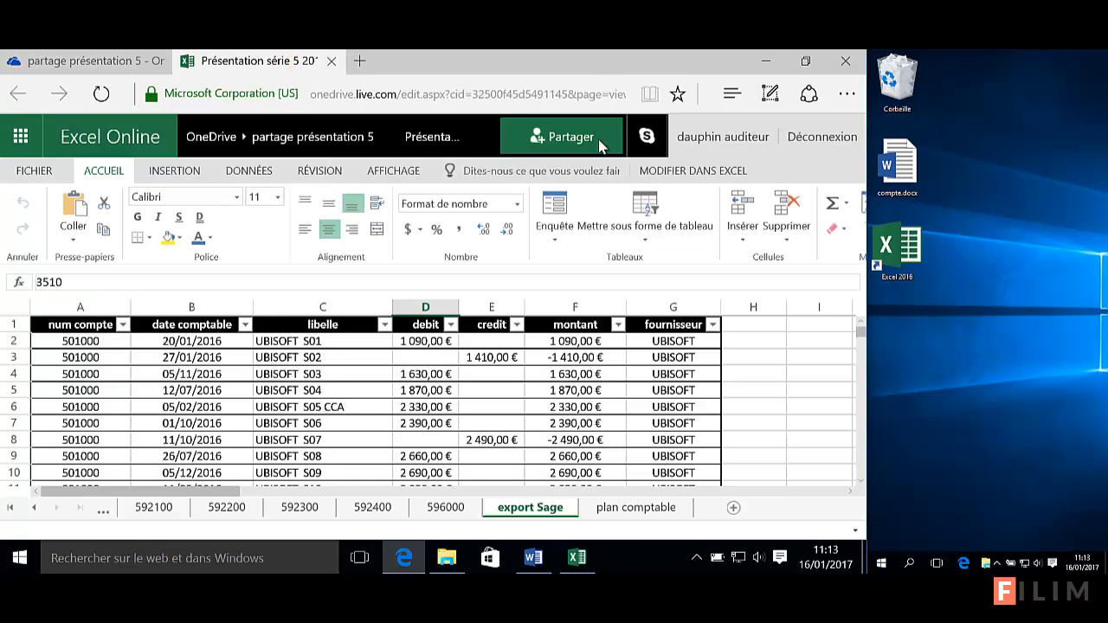
pyautogui.click(551, 137)
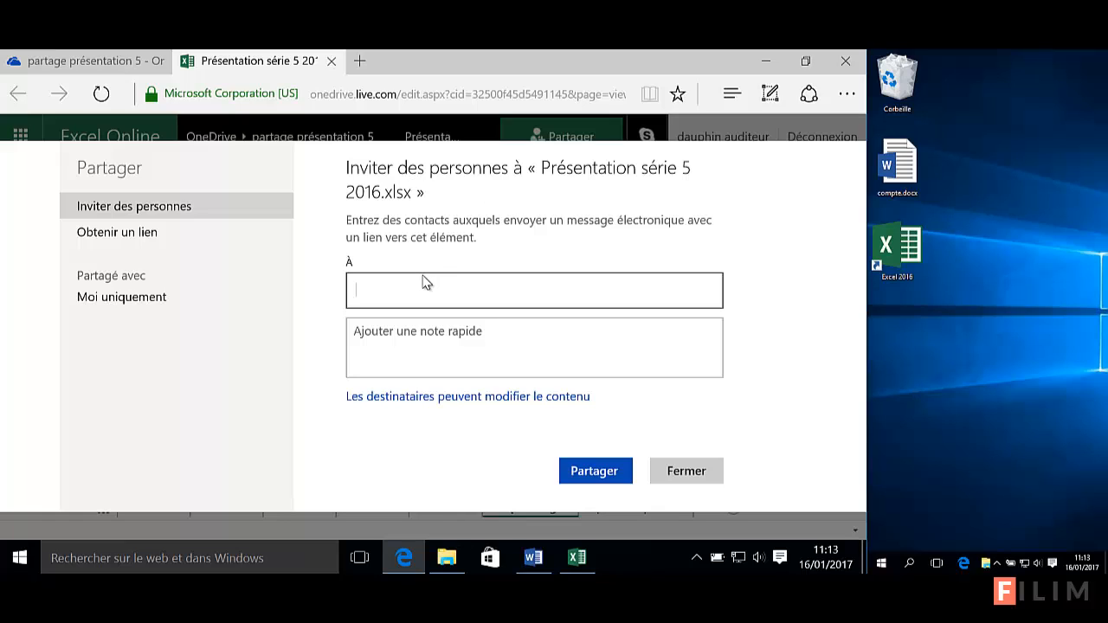
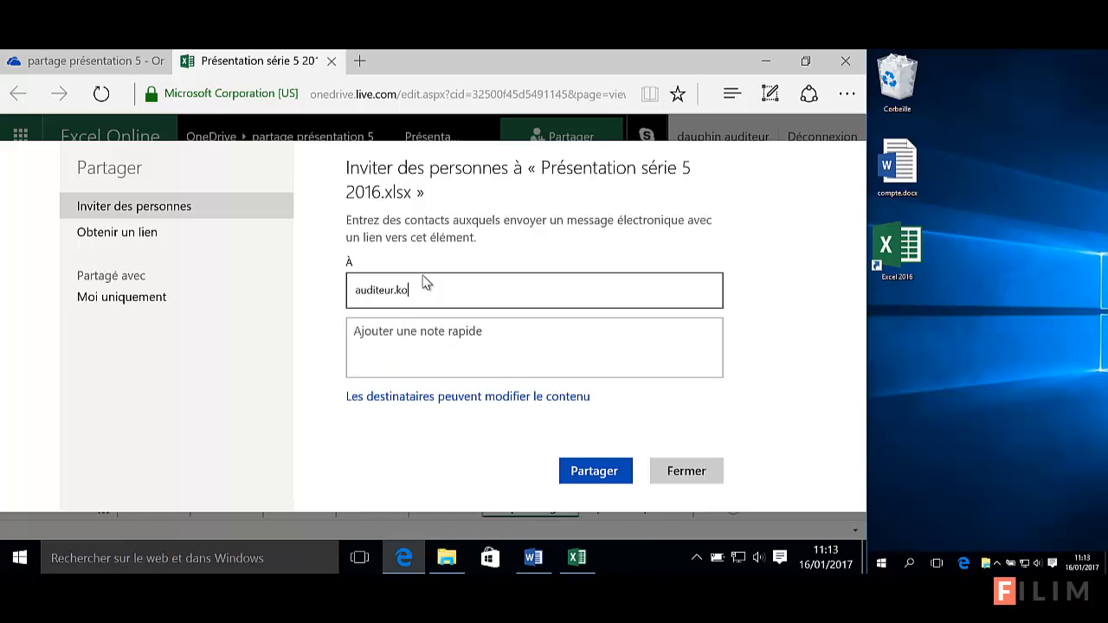
# Address the invitation to the reviewer's e-mail and add a greeting saying the Excel file is there to fill in if needed
pyautogui.click(430, 343)
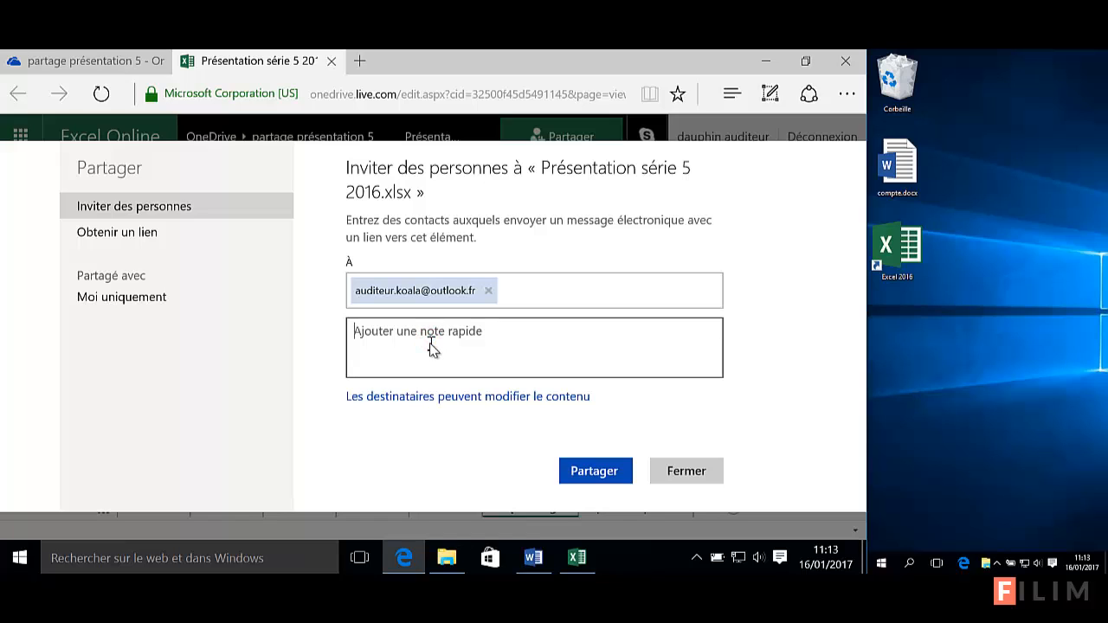
pyautogui.write('Bonjour ')
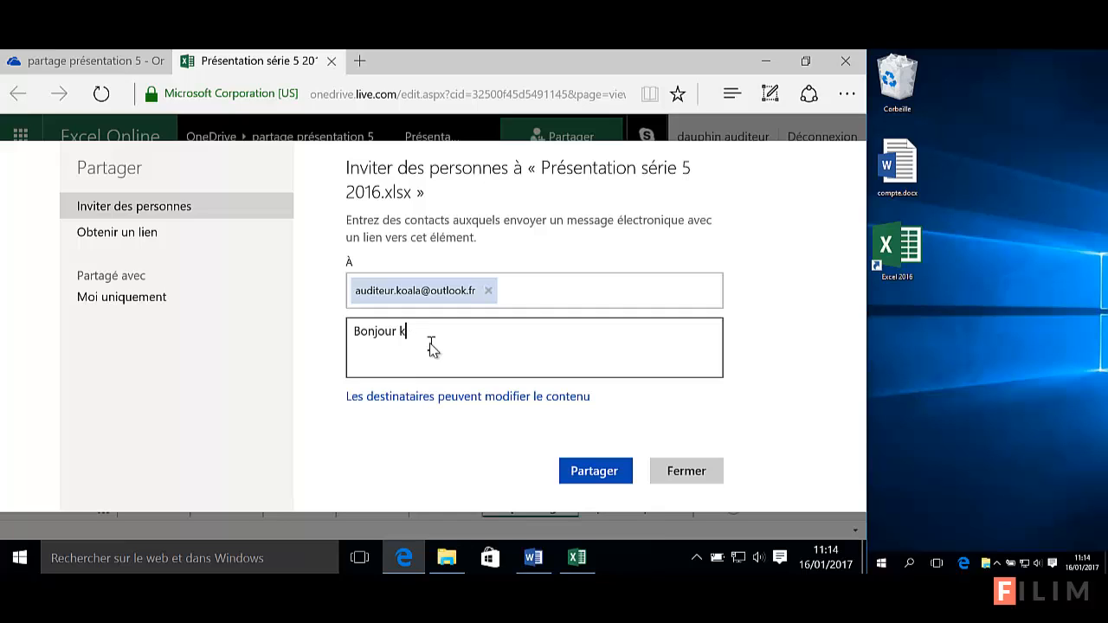
pyautogui.write('Koala, ')
pyautogui.write('voic')
pyautogui.write('i le fichier')
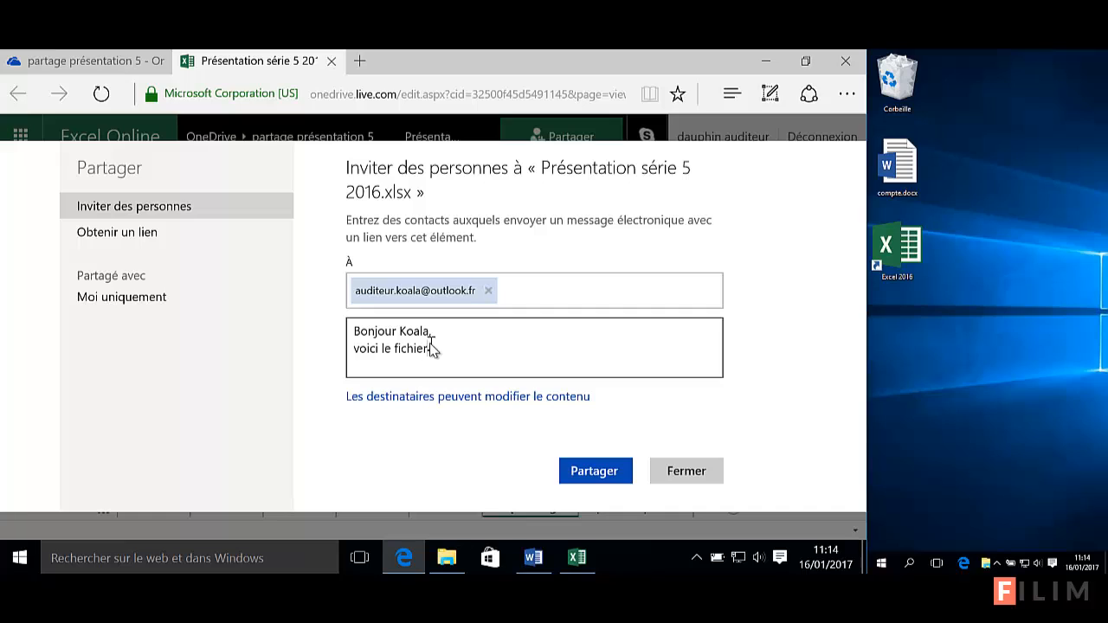
pyautogui.write(' excel à remplir si besoin.')
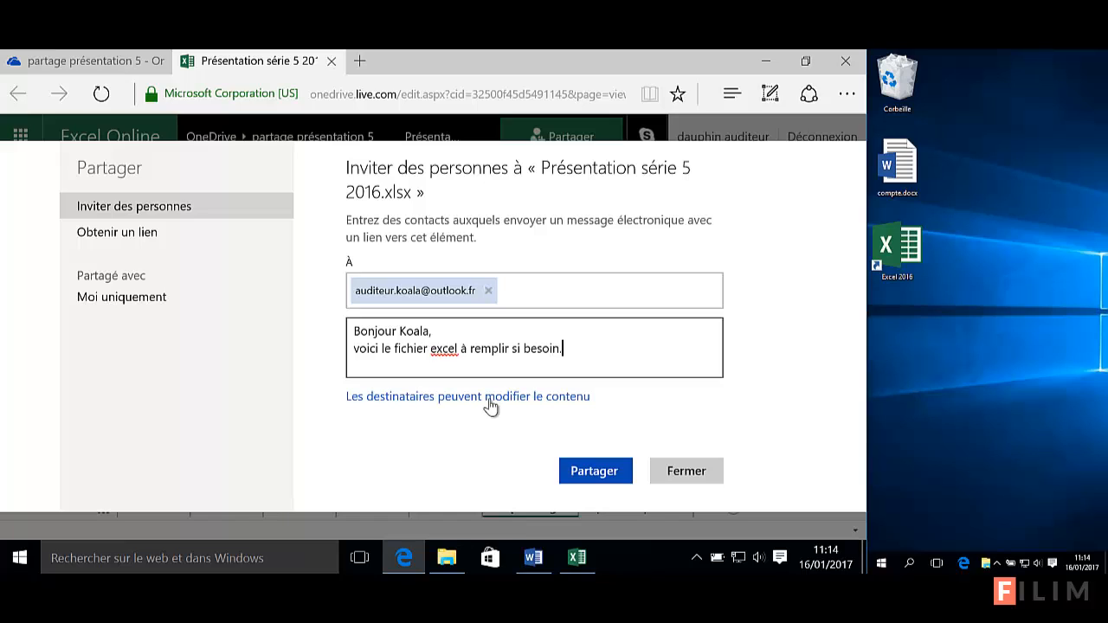
pyautogui.write(' Cdlt')
# Keep 'Les destinataires peuvent modifier le contenu' and require recipients to sign in with a Microsoft account
pyautogui.click(479, 398)
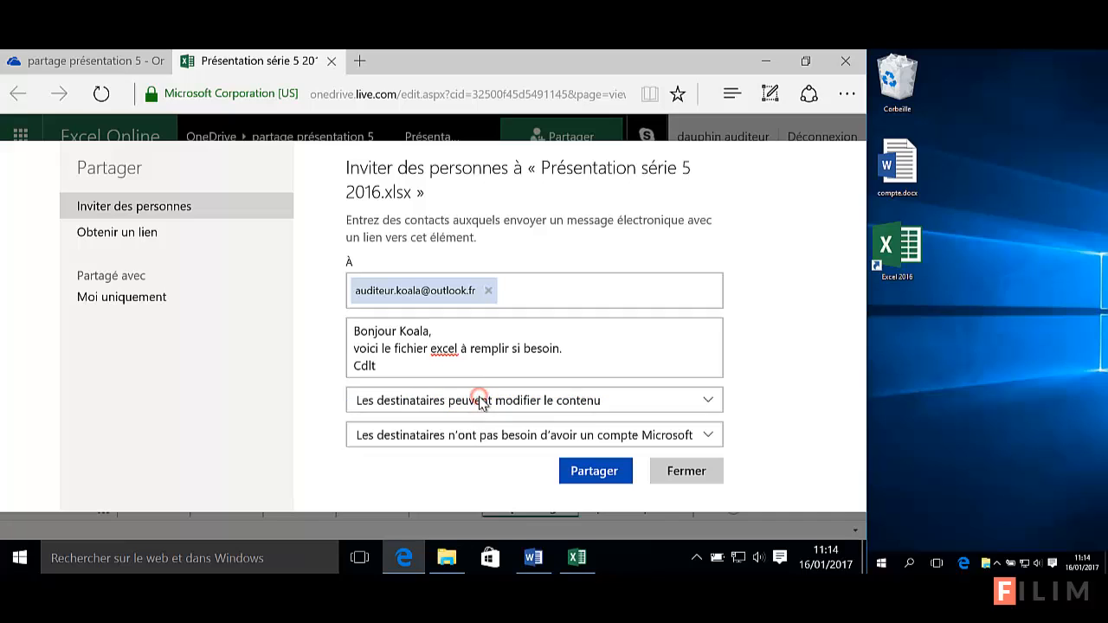
pyautogui.click(602, 398)
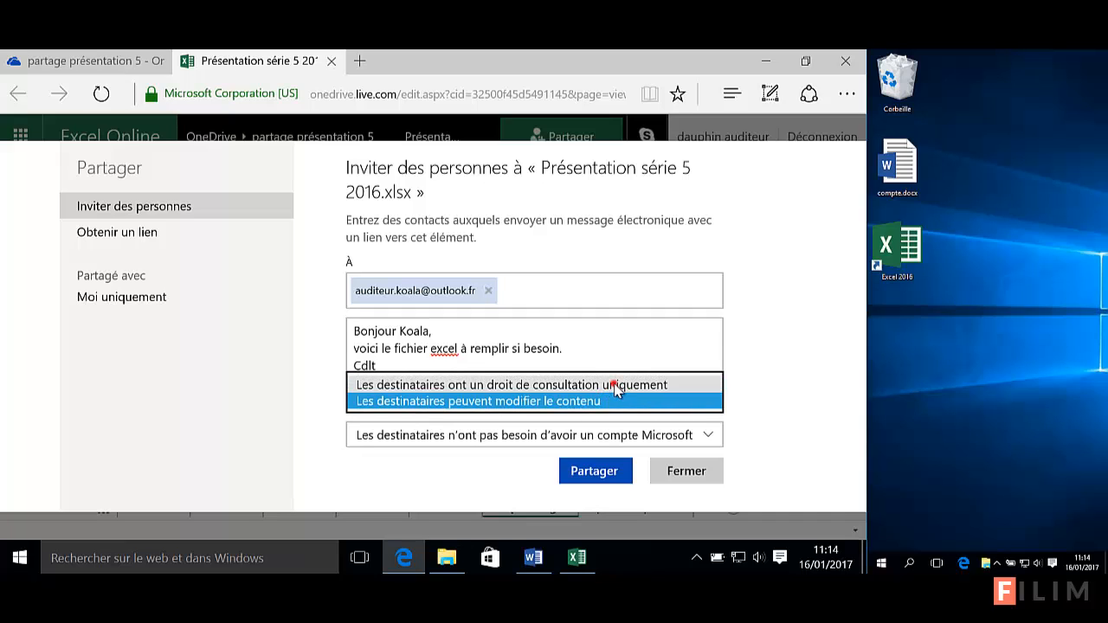
pyautogui.click(614, 384)
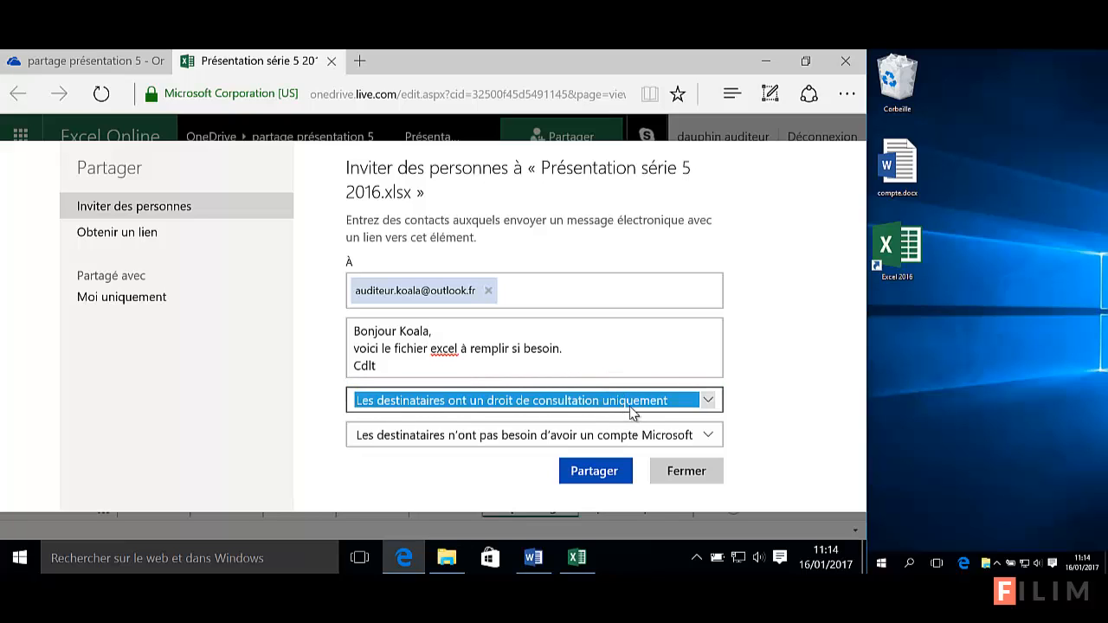
pyautogui.click(634, 400)
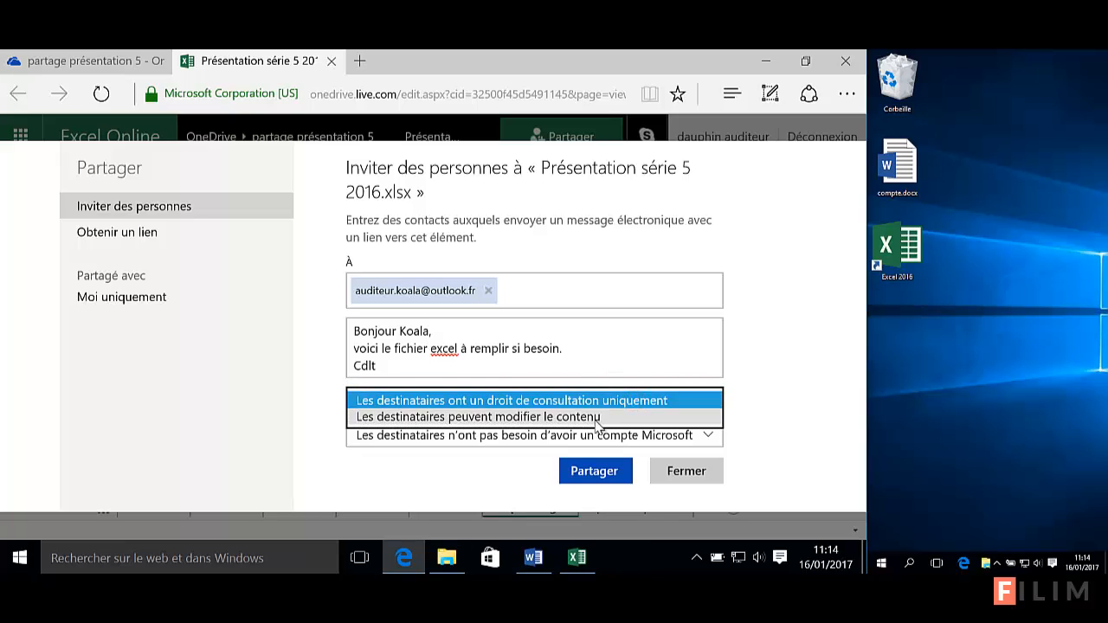
pyautogui.click(594, 419)
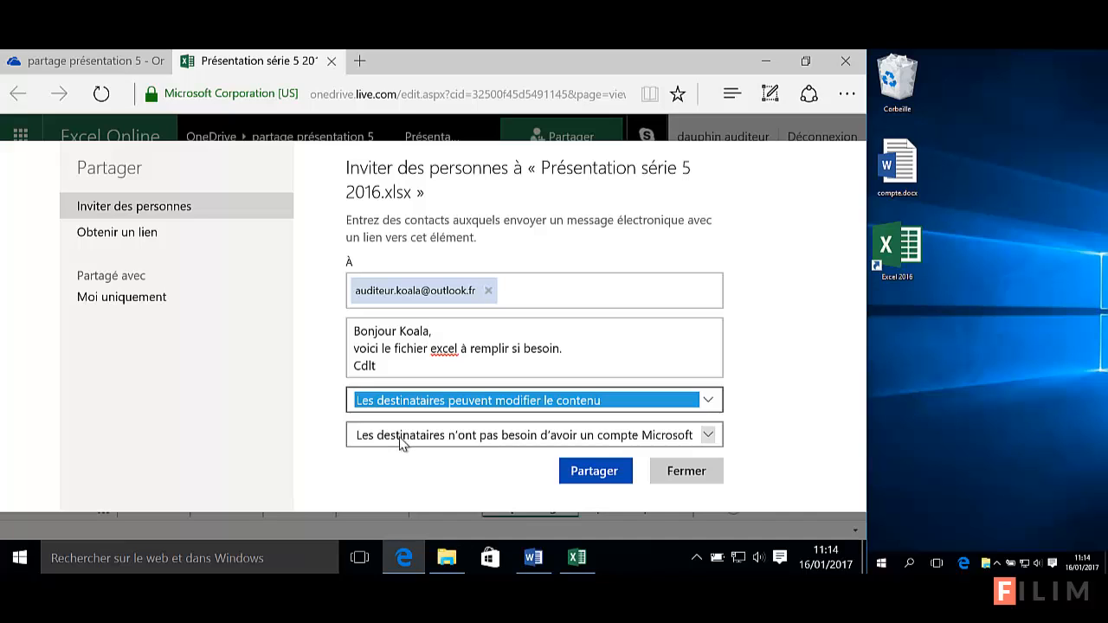
pyautogui.click(468, 440)
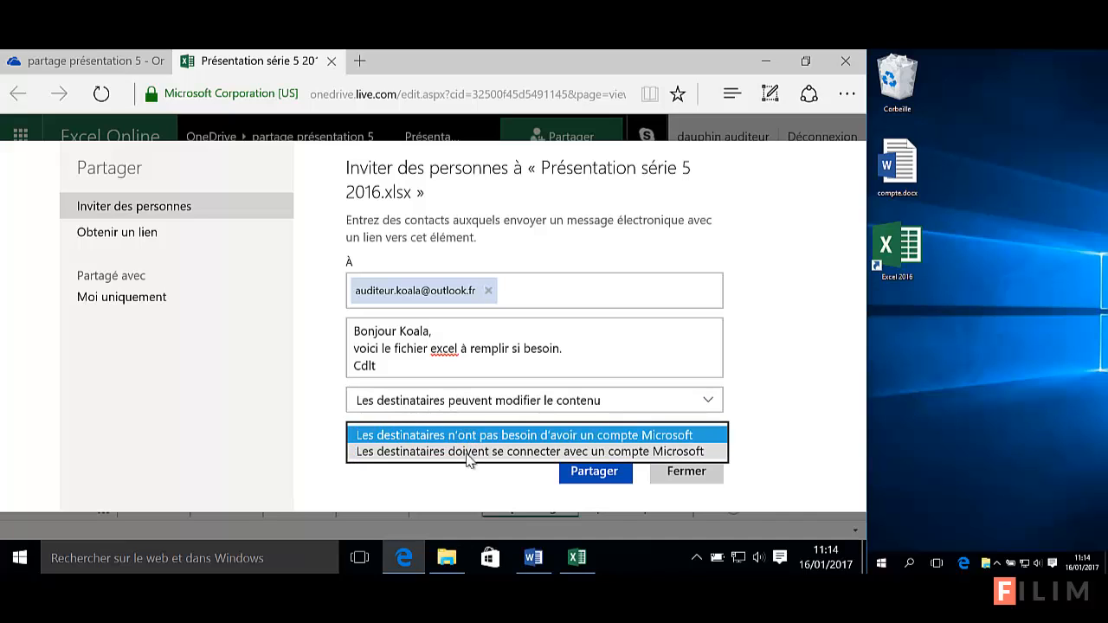
pyautogui.click(468, 452)
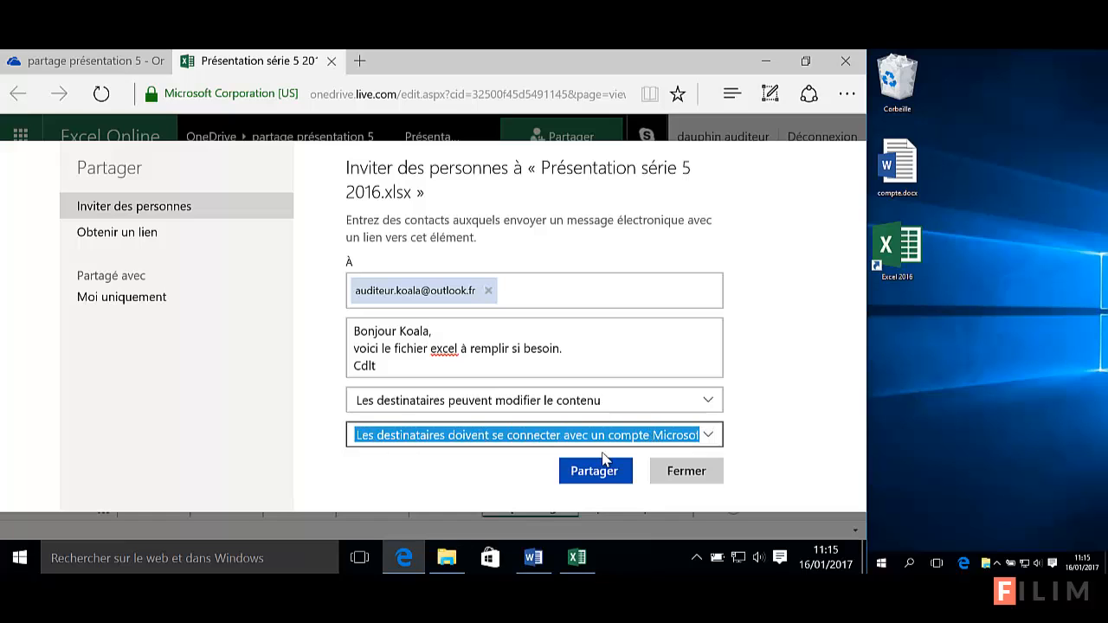
# Send the share invitation, close the sharing panel, and switch to sheet 501000
pyautogui.click(596, 474)
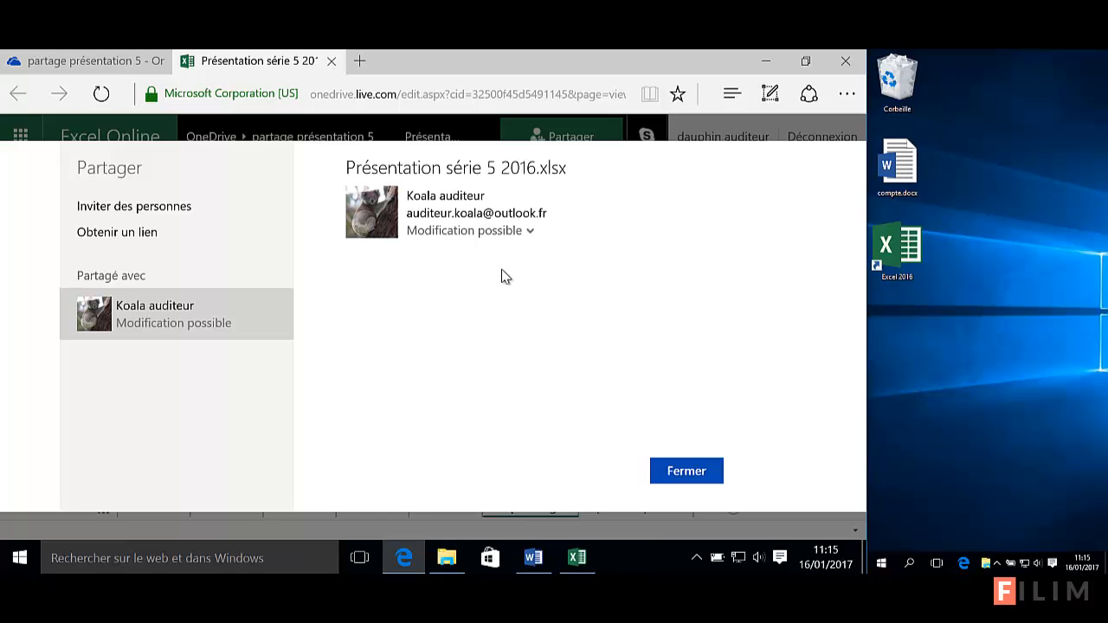
pyautogui.click(682, 471)
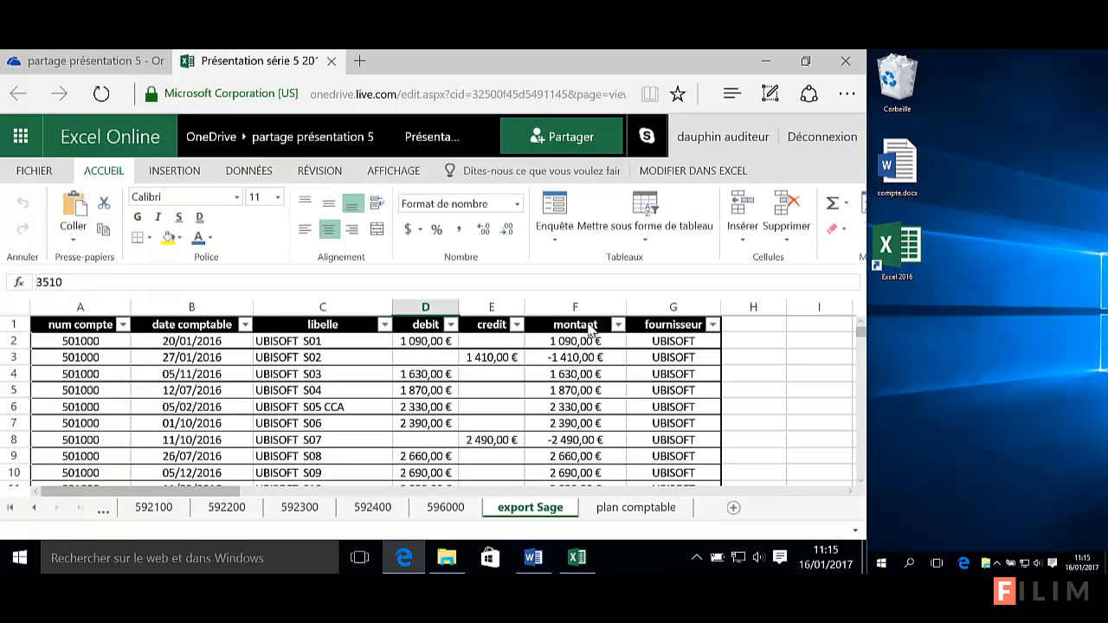
pyautogui.click(395, 375)
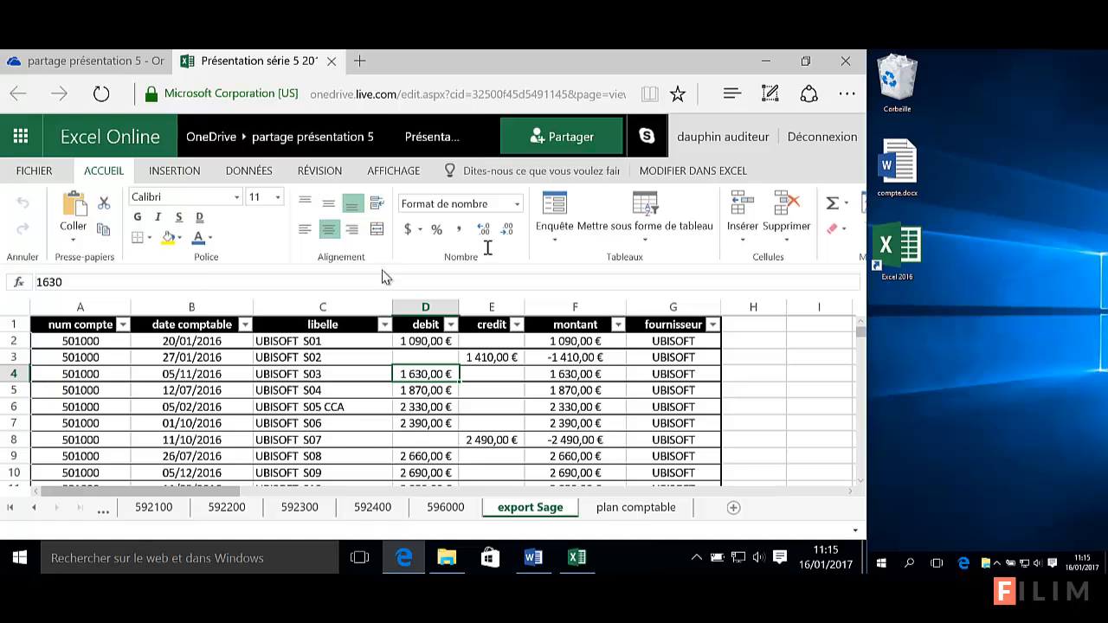
pyautogui.click(7, 507)
pyautogui.click(132, 516)
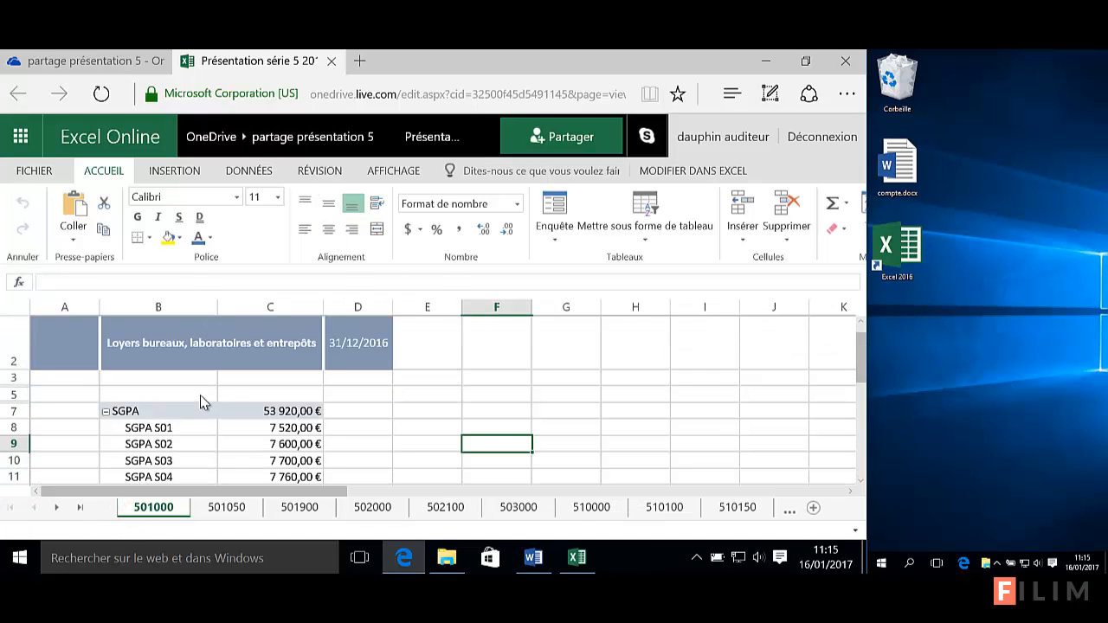
# Enter 'à vérifier' in cell D8 beside SGPA S01, then snap the browser to the screen's left half
pyautogui.click(417, 385)
pyautogui.click(366, 412)
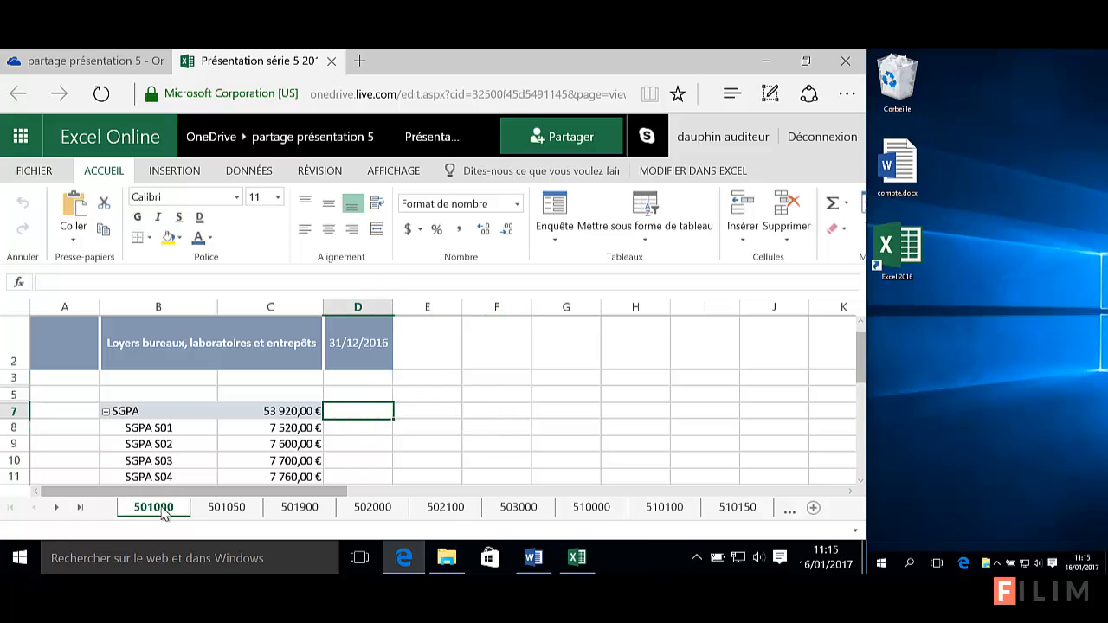
pyautogui.click(354, 430)
pyautogui.write('à vérifier')
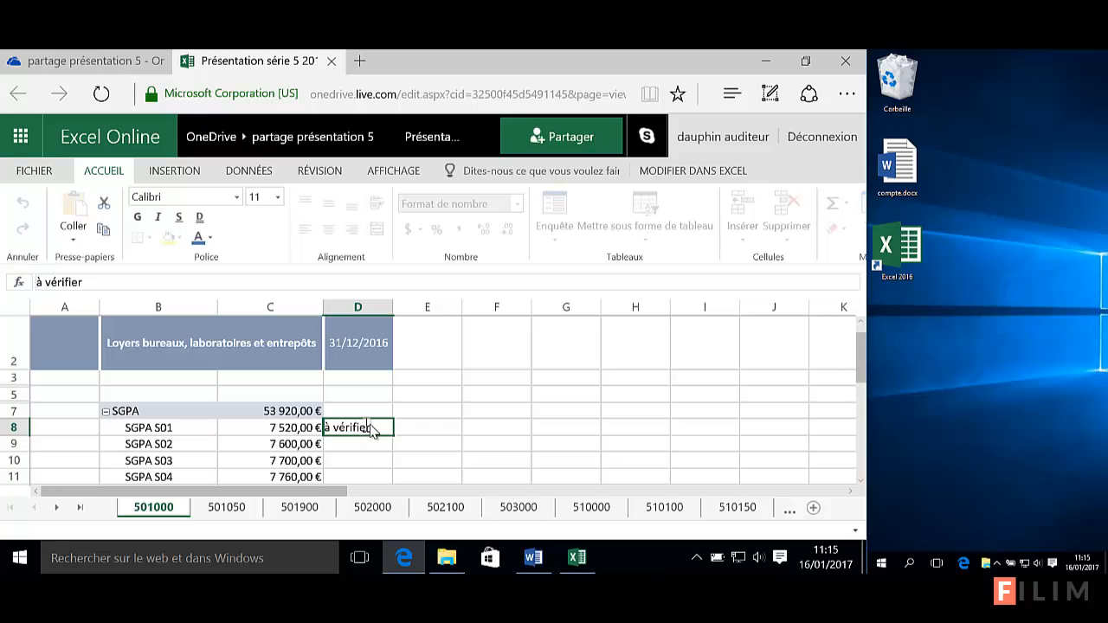
pyautogui.click(437, 429)
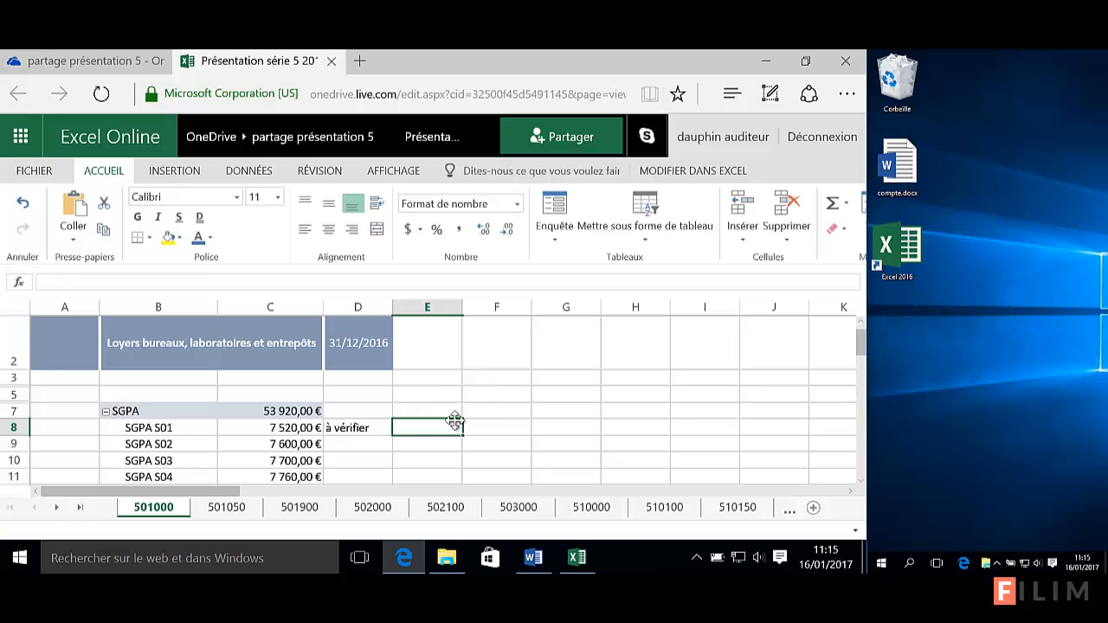
pyautogui.moveTo(866, 392)
pyautogui.mouseDown()
pyautogui.moveTo(539, 400)
pyautogui.moveTo(549, 395)
pyautogui.mouseUp()
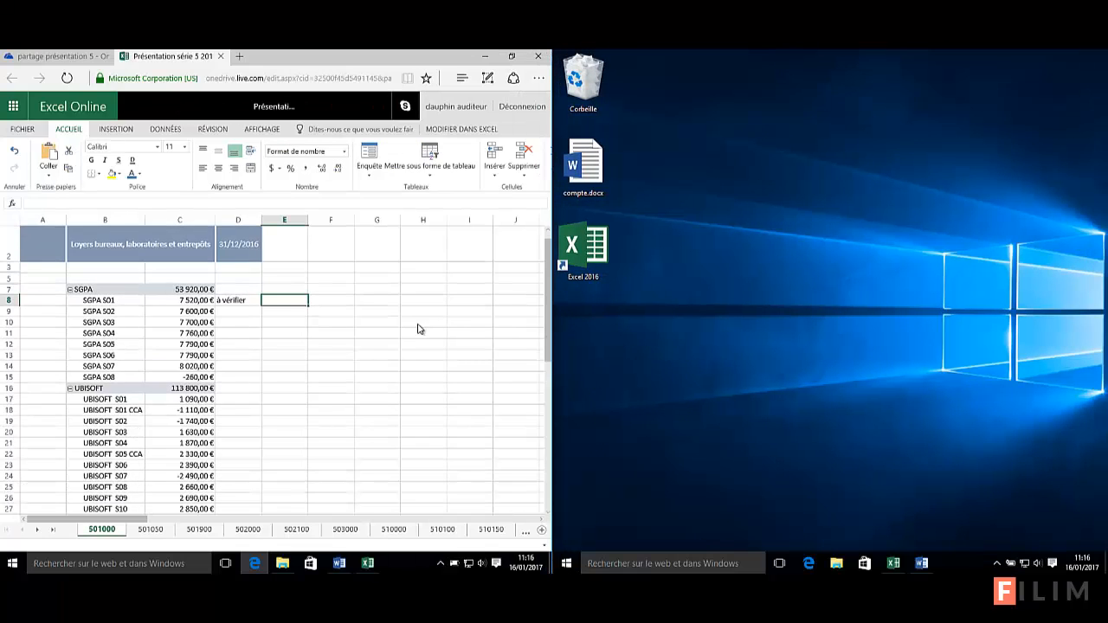
# Launch a second Microsoft Edge window on the right-hand half, beside the Excel Online workbook
pyautogui.click(341, 345)
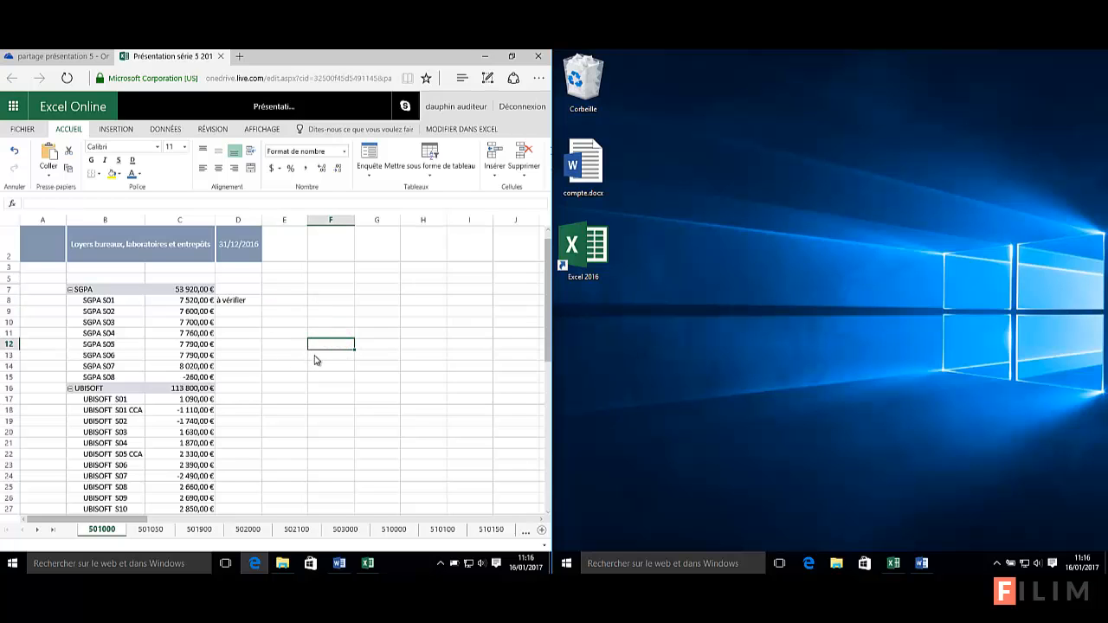
pyautogui.scroll(3, 311, 375)
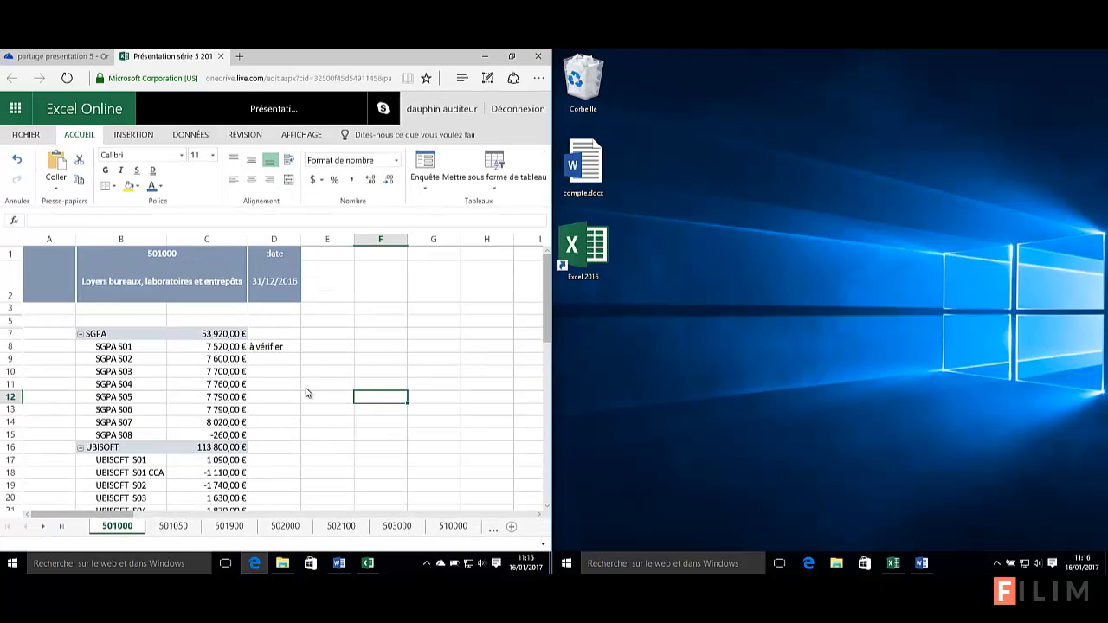
pyautogui.scroll(2, 313, 399)
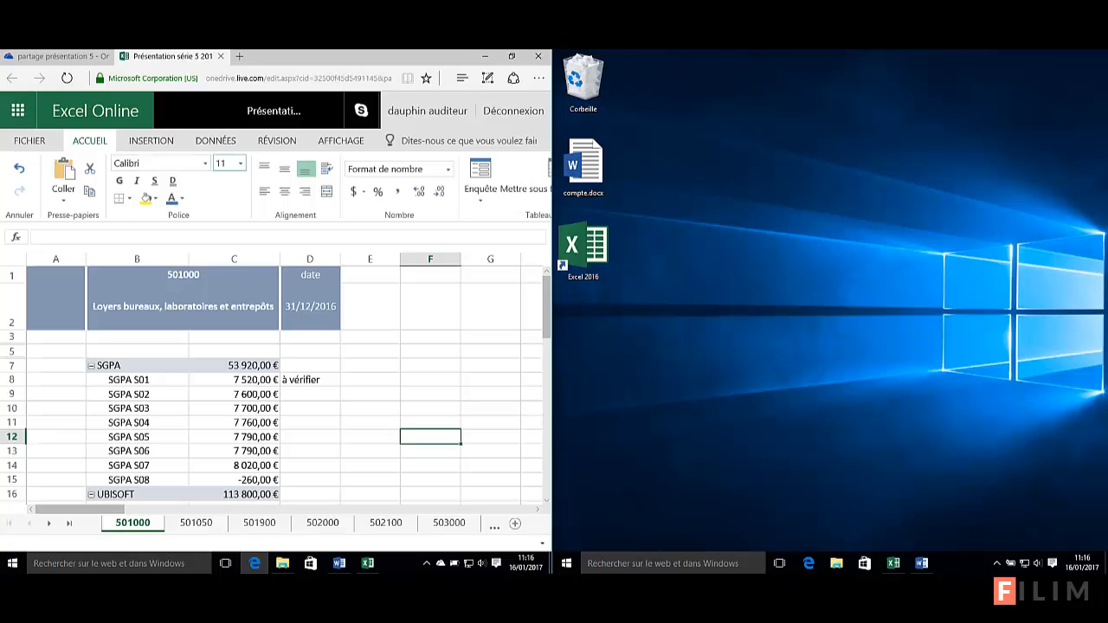
pyautogui.click(815, 276)
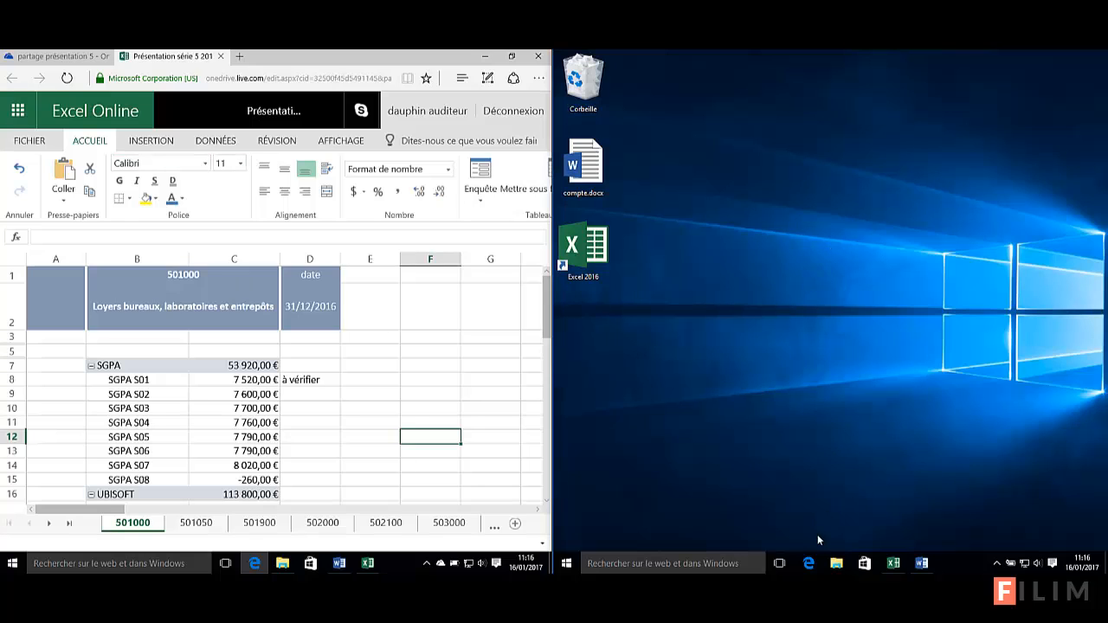
pyautogui.click(809, 564)
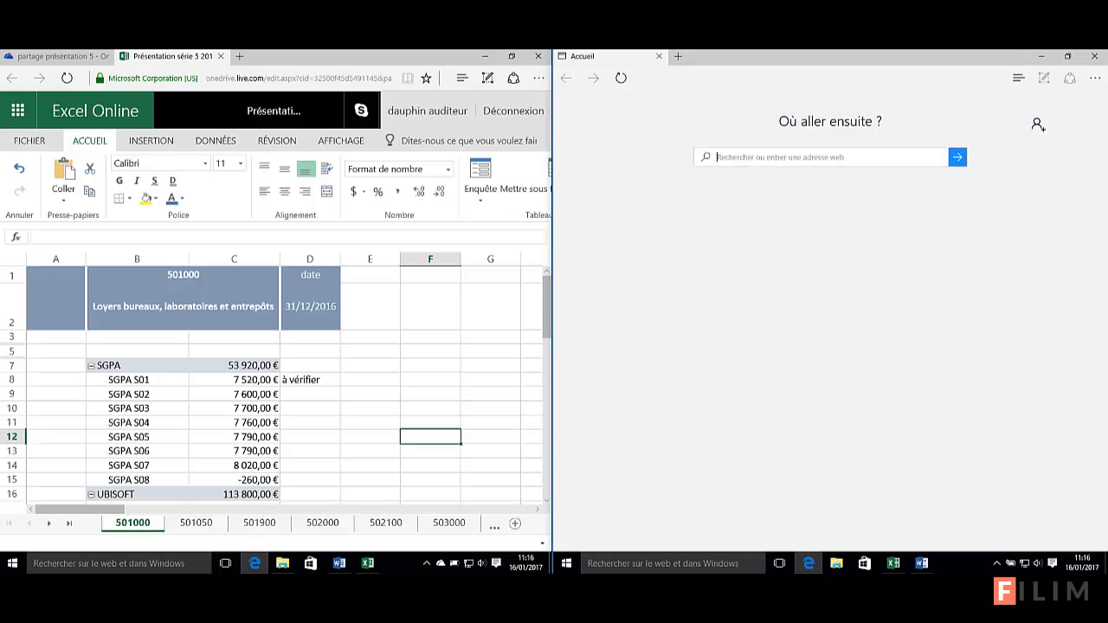
# Load outlook.fr in the right-hand browser window
pyautogui.click(781, 162)
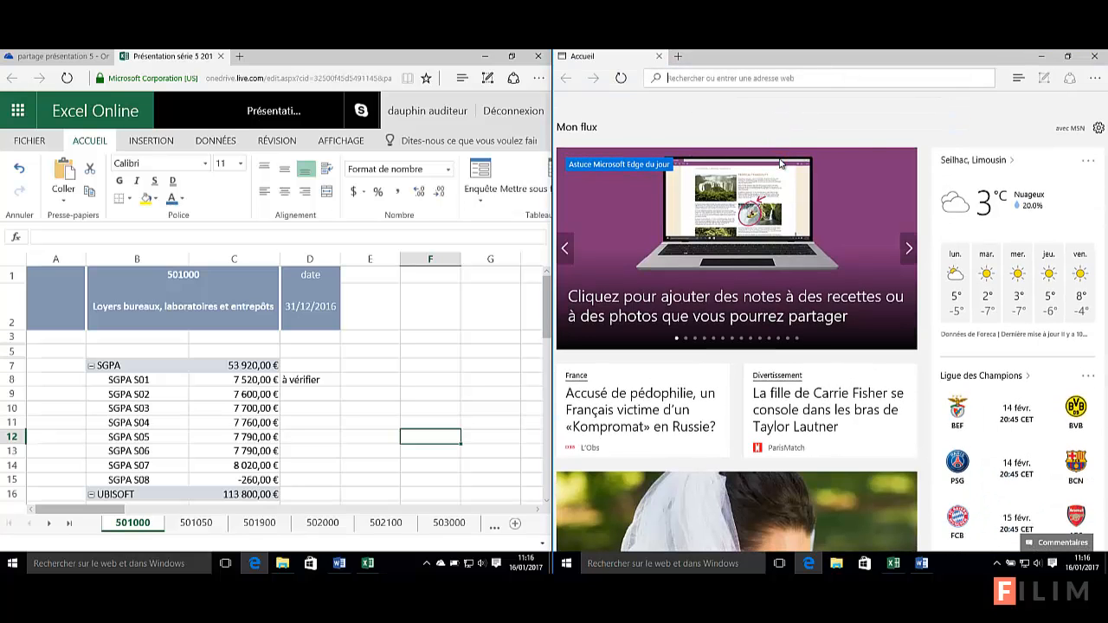
pyautogui.write('outlook.fr')
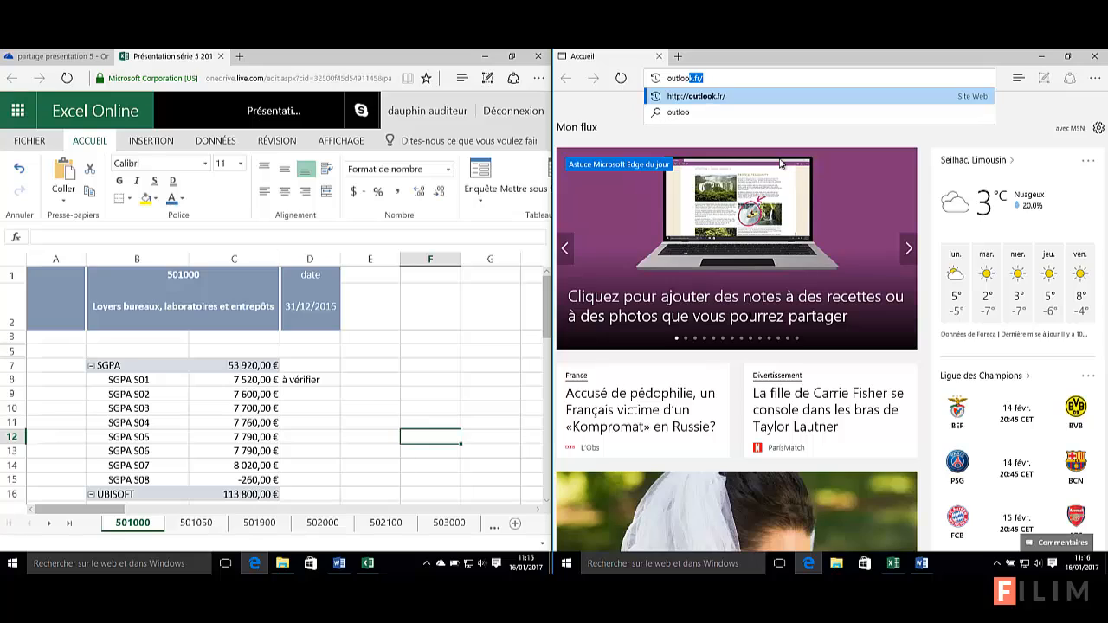
pyautogui.press('Return')
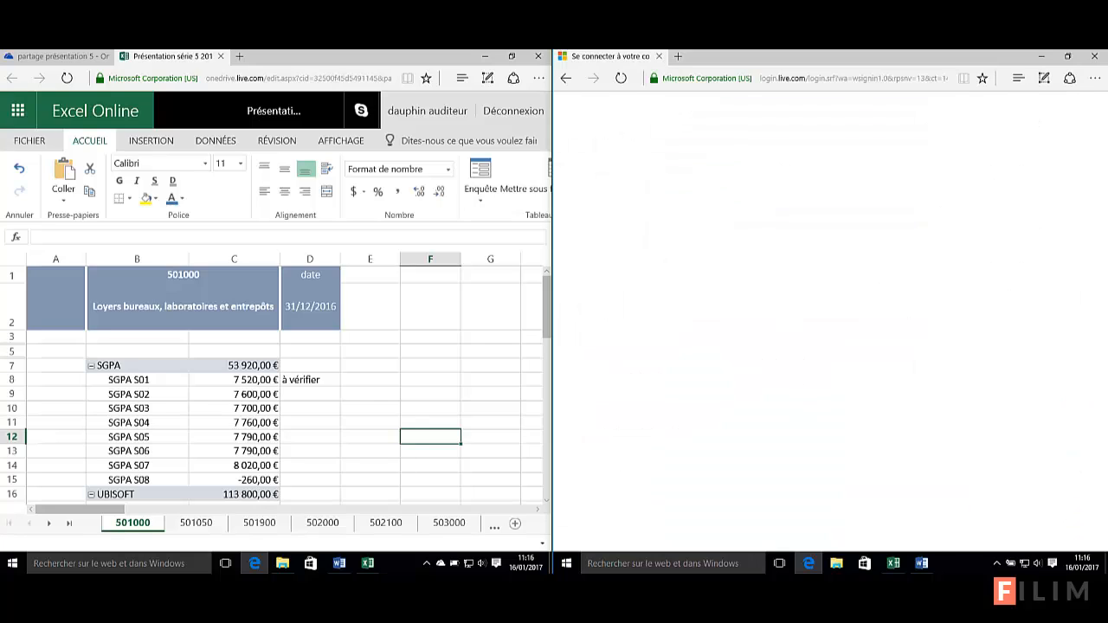
# Sign in to Outlook.com with the second Microsoft account's e-mail and password
pyautogui.click(737, 284)
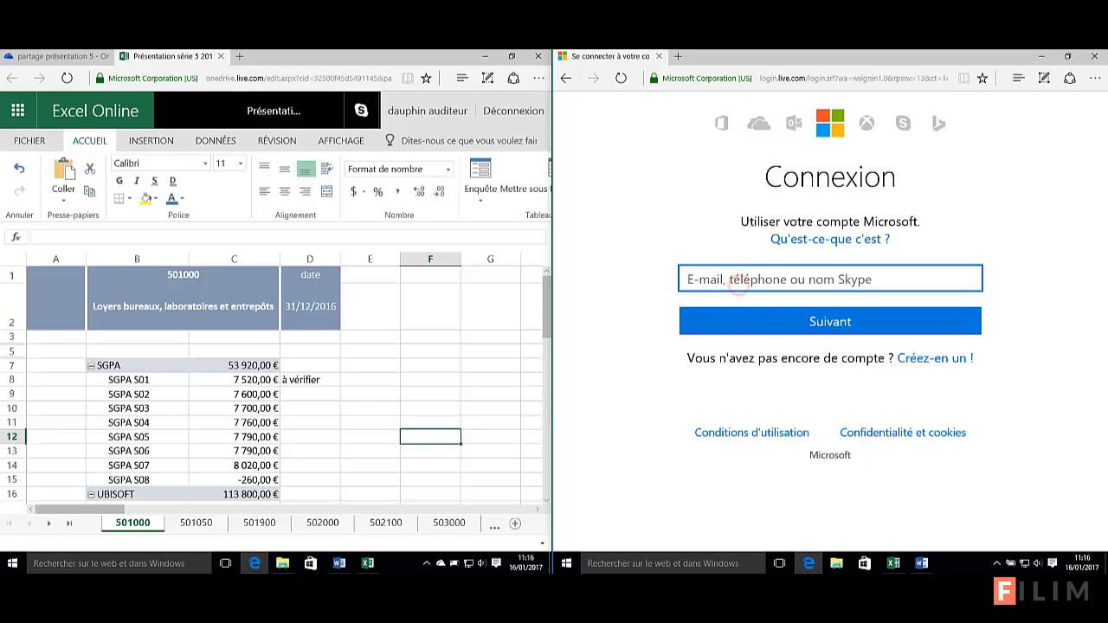
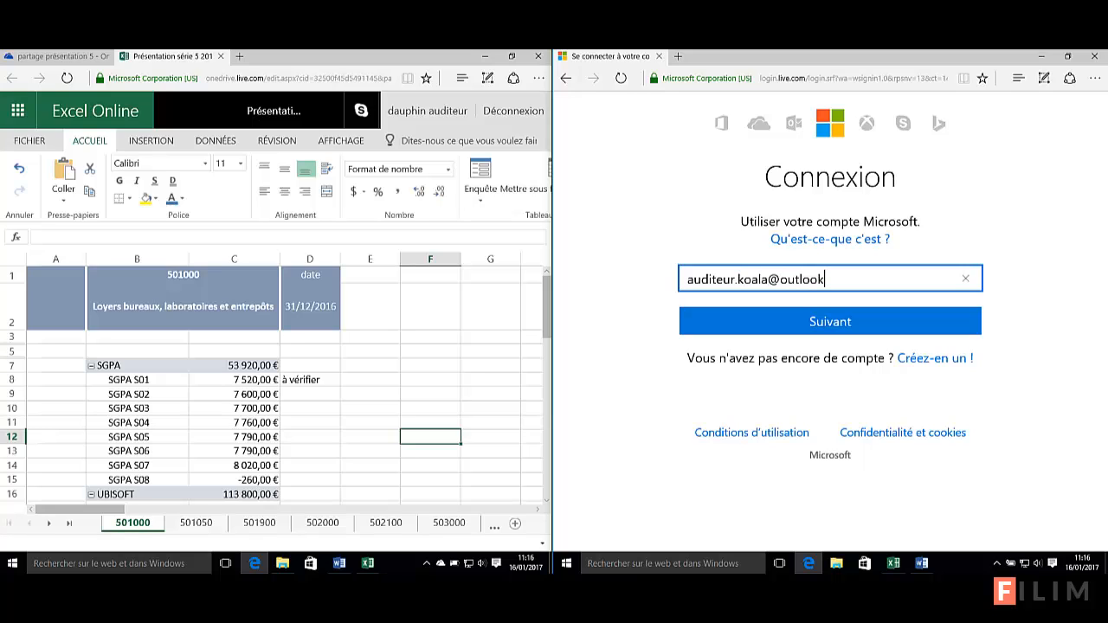
pyautogui.click(814, 327)
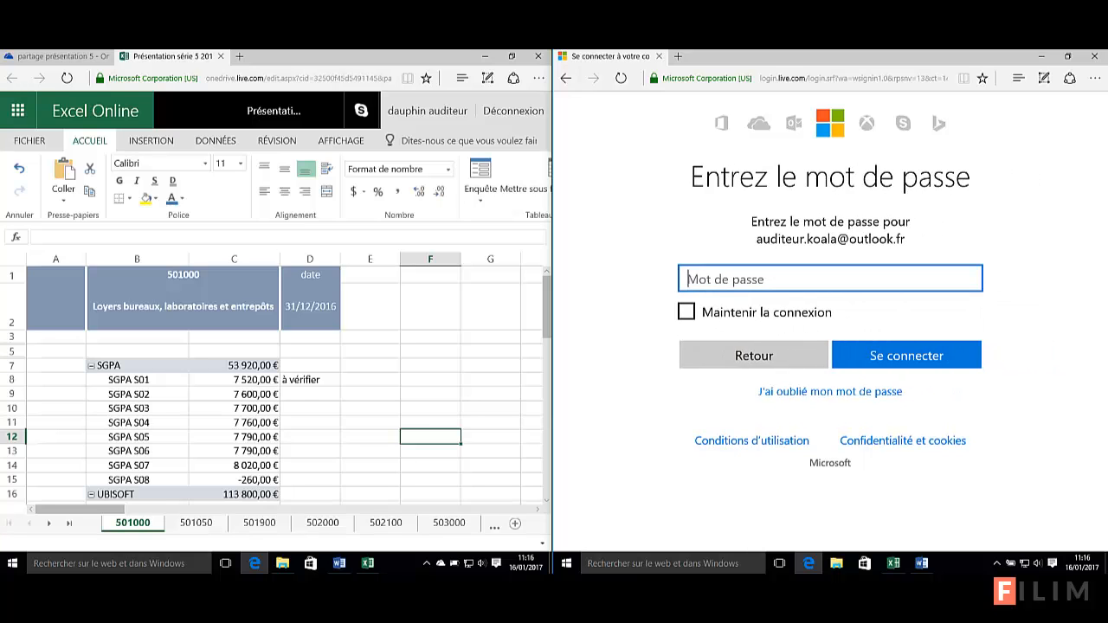
pyautogui.write('•••••••••••••')
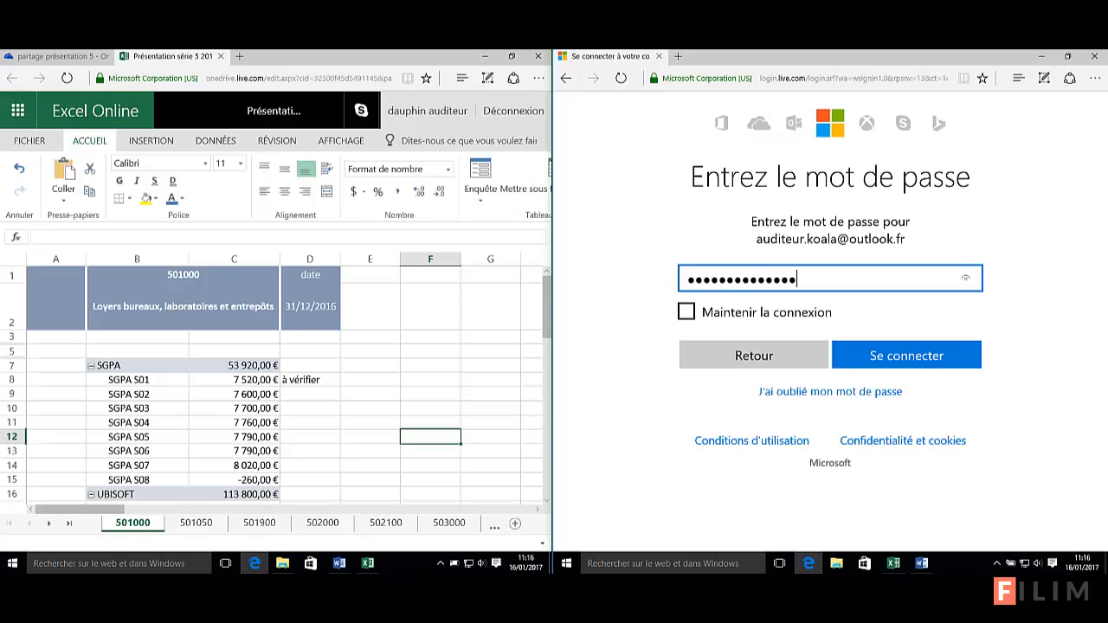
pyautogui.click(864, 354)
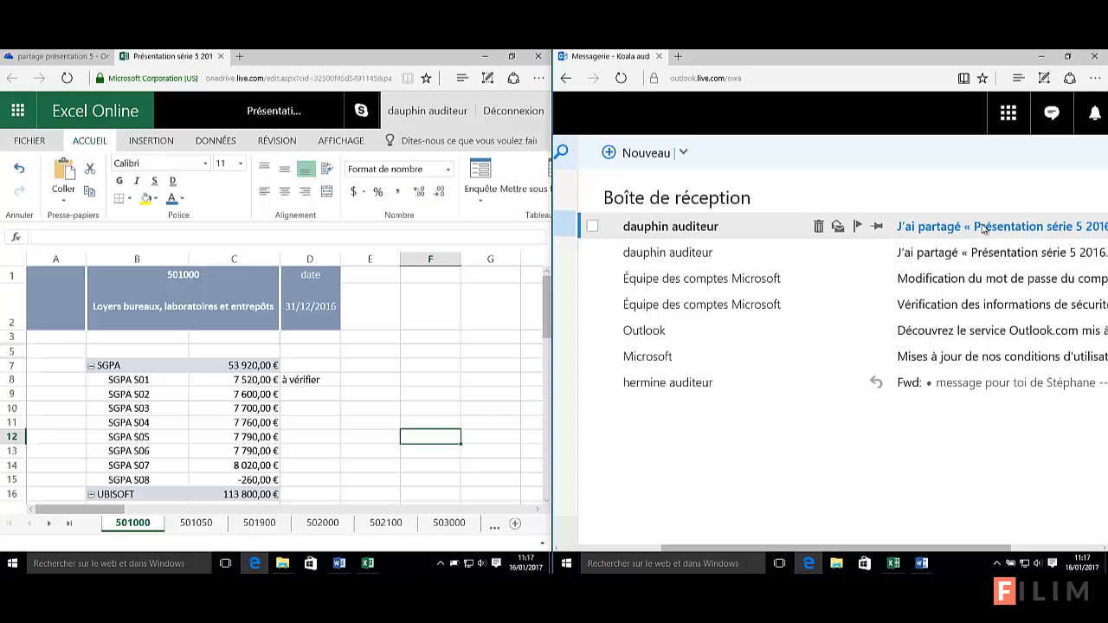
# Read the Présentation série 5 2016 share e-mail and follow its Afficher dans OneDrive link
pyautogui.click(684, 227)
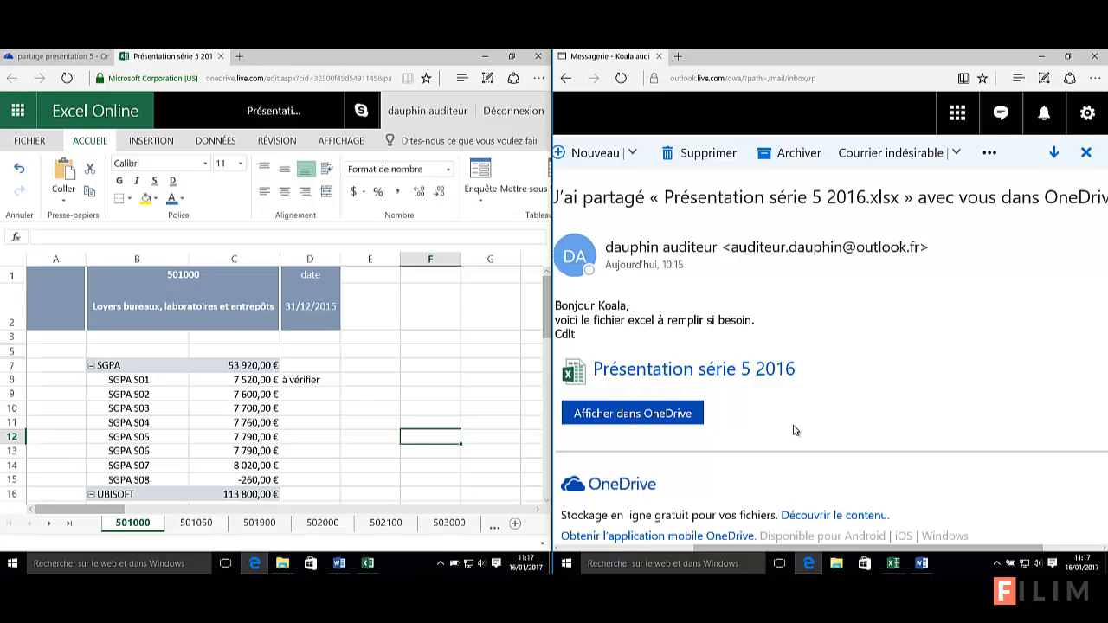
pyautogui.click(617, 416)
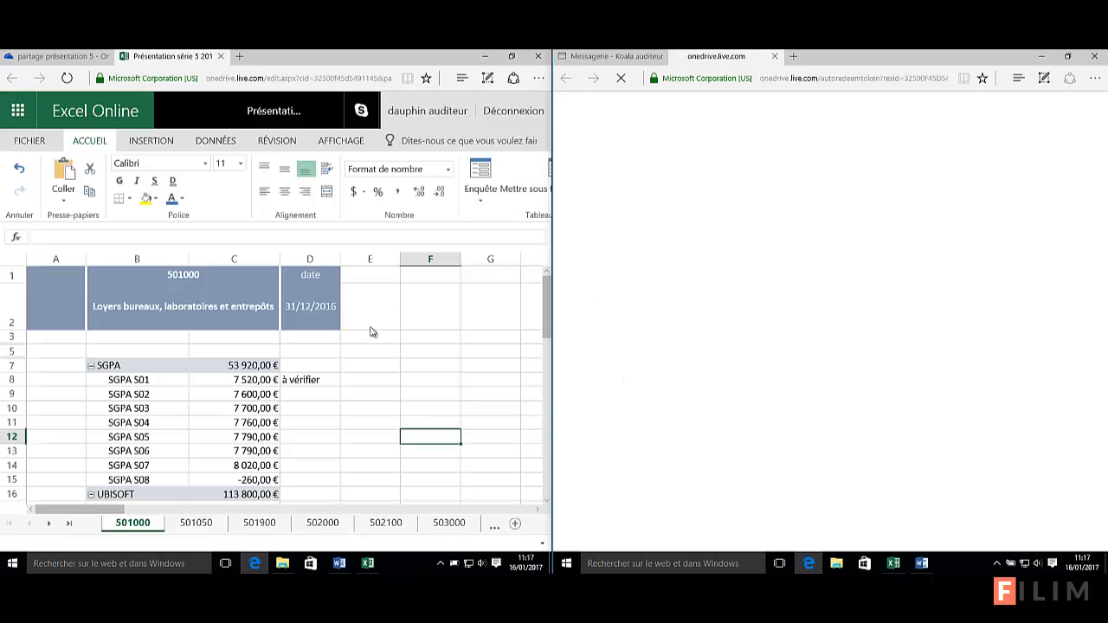
# Confirm the current account with Continuer to open the shared workbook in the right window
pyautogui.click(345, 366)
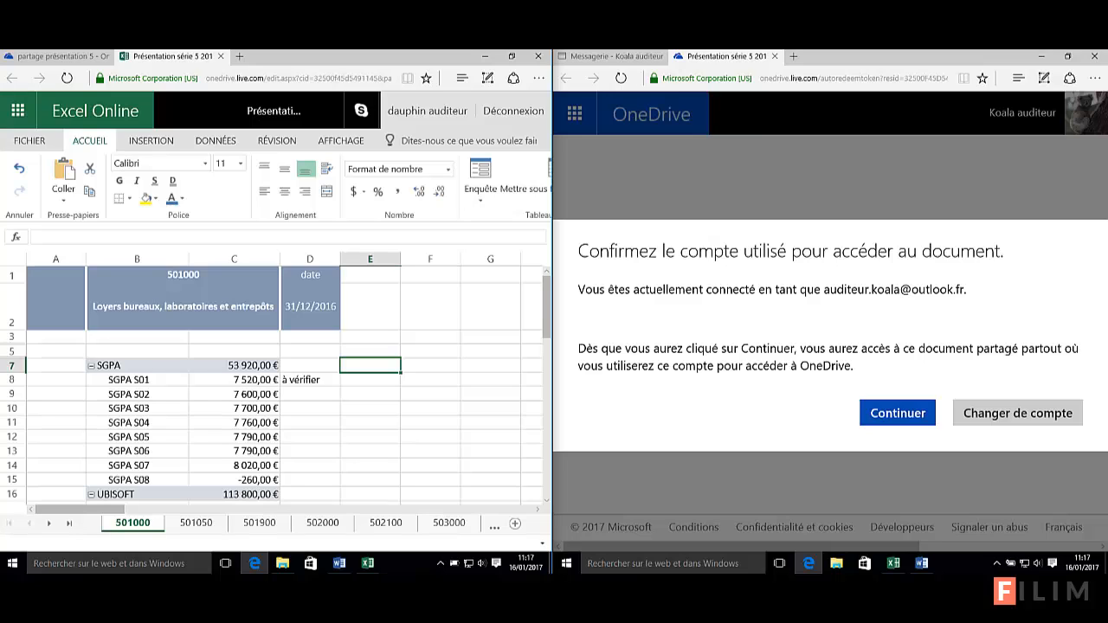
pyautogui.click(888, 415)
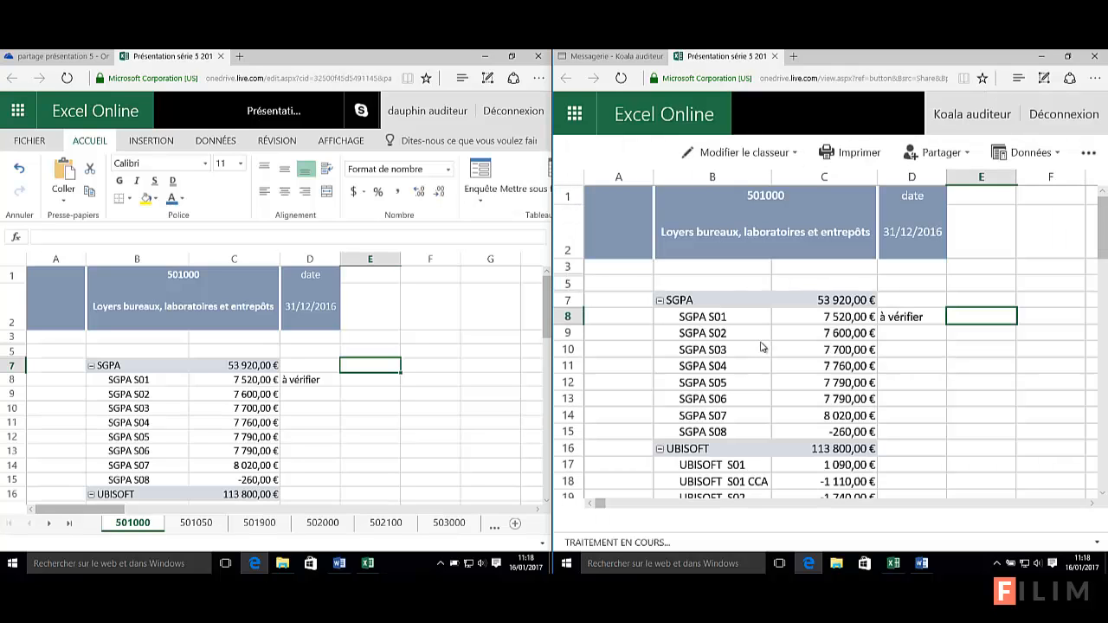
pyautogui.scroll(-1, 750, 342)
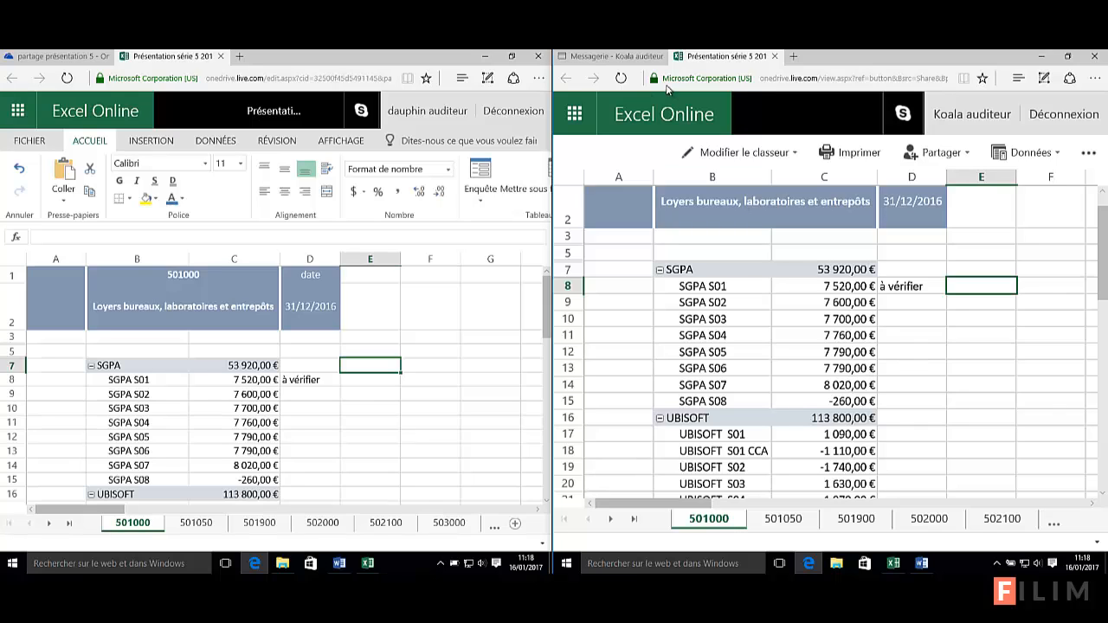
pyautogui.click(623, 347)
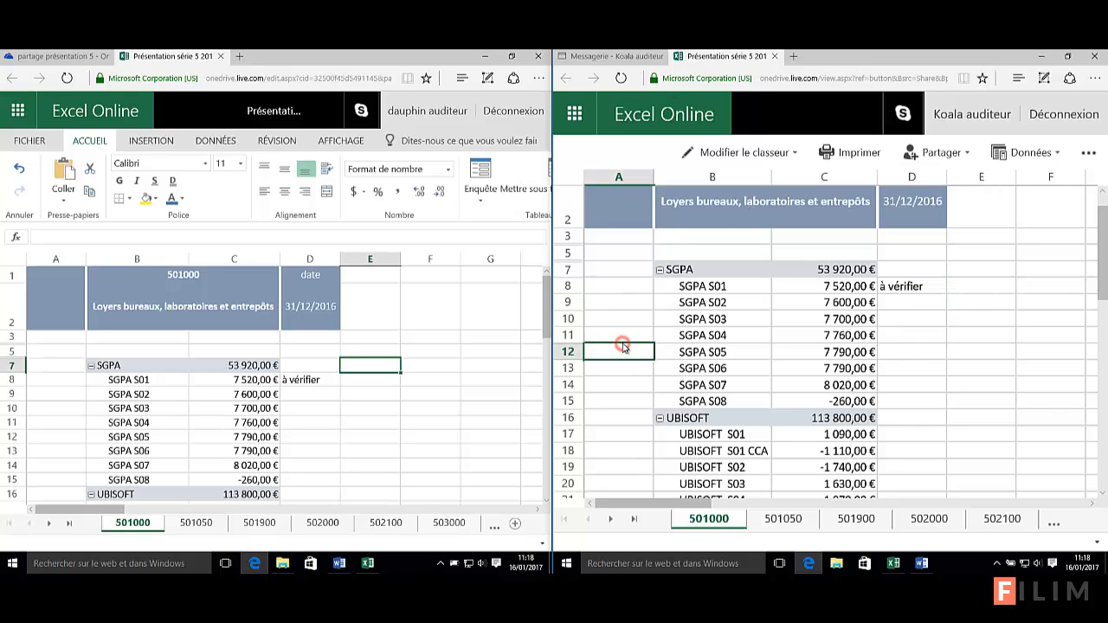
pyautogui.scroll(1, 619, 347)
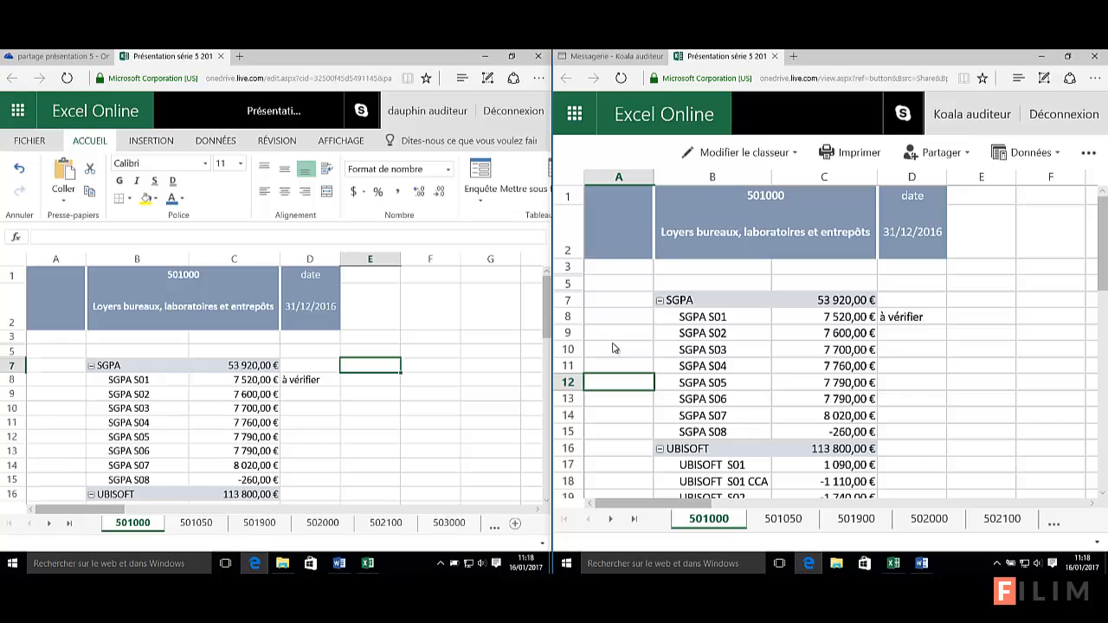
# Select cells A9, D9 and D10 in the right sheet, then open the Modifier le classeur options
pyautogui.click(611, 337)
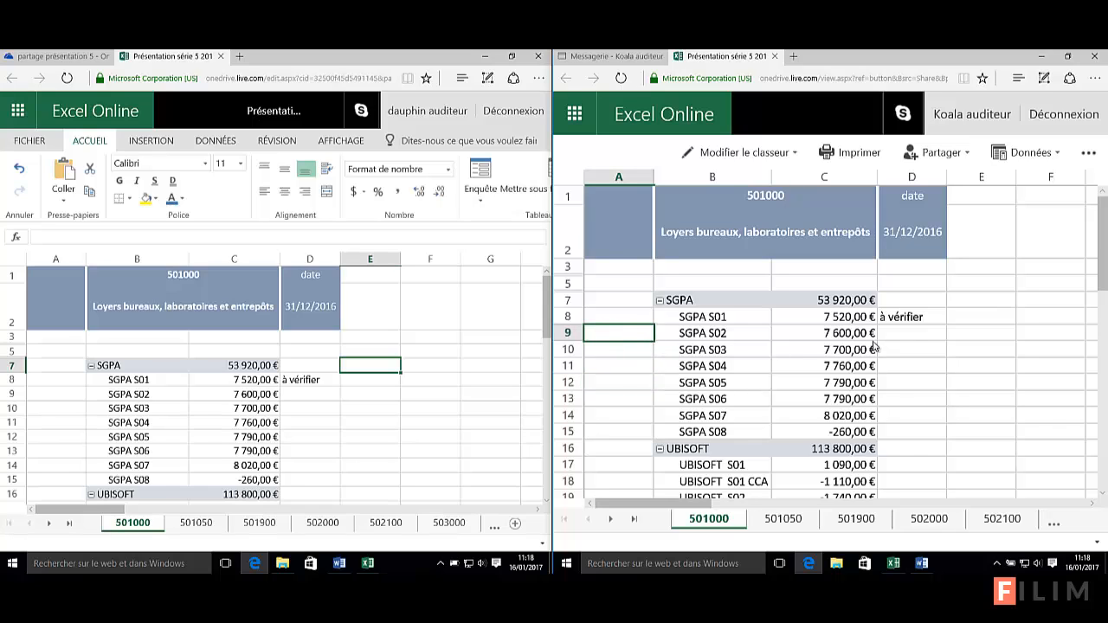
pyautogui.click(921, 335)
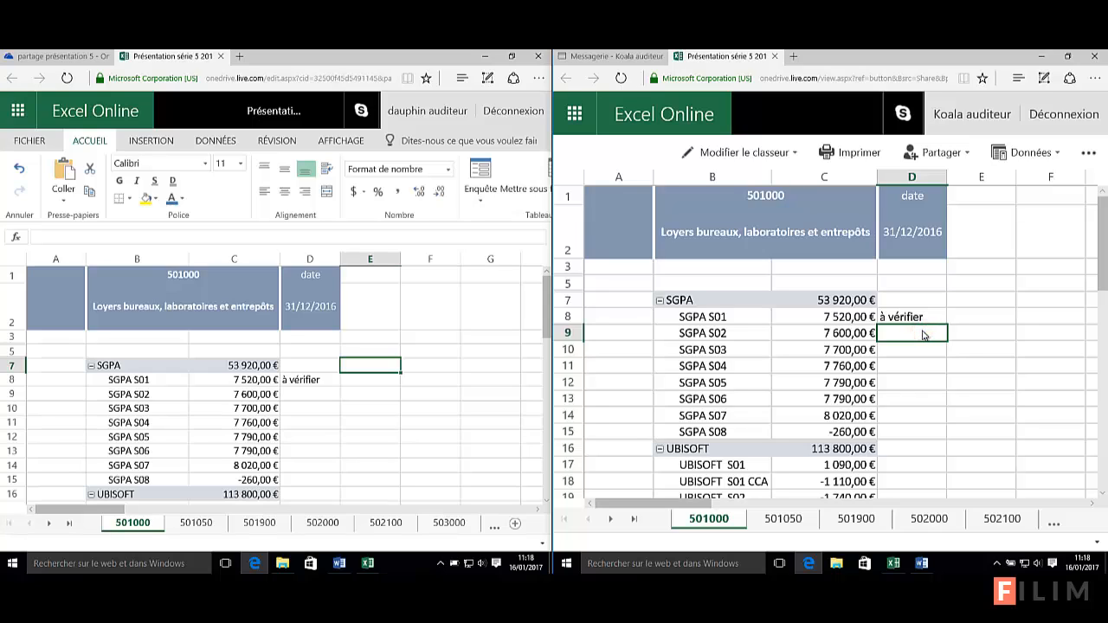
pyautogui.click(907, 349)
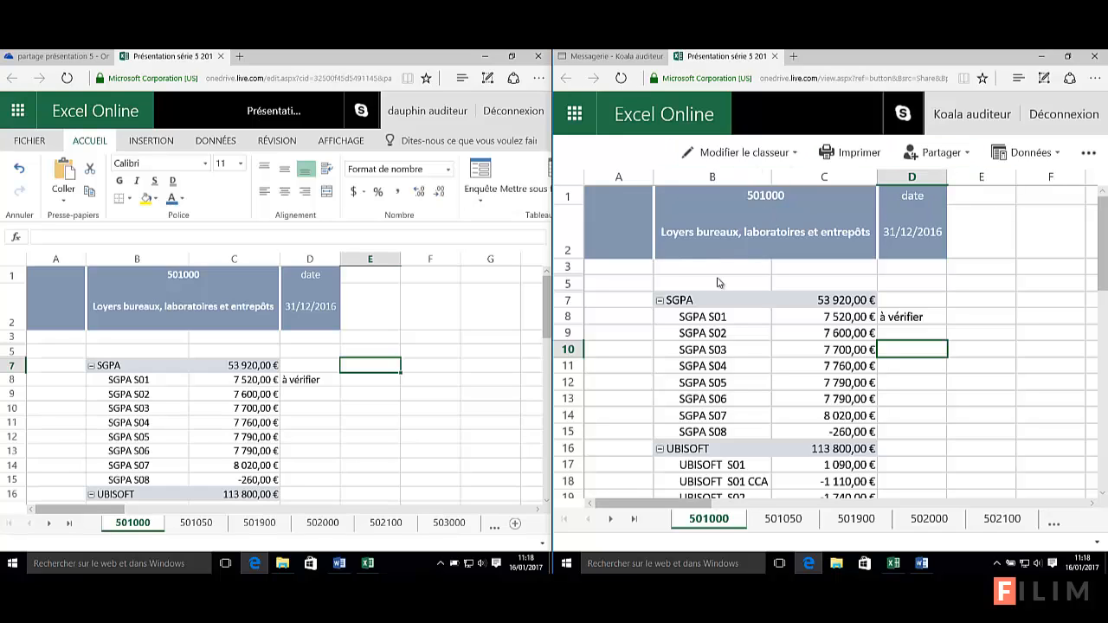
pyautogui.click(747, 154)
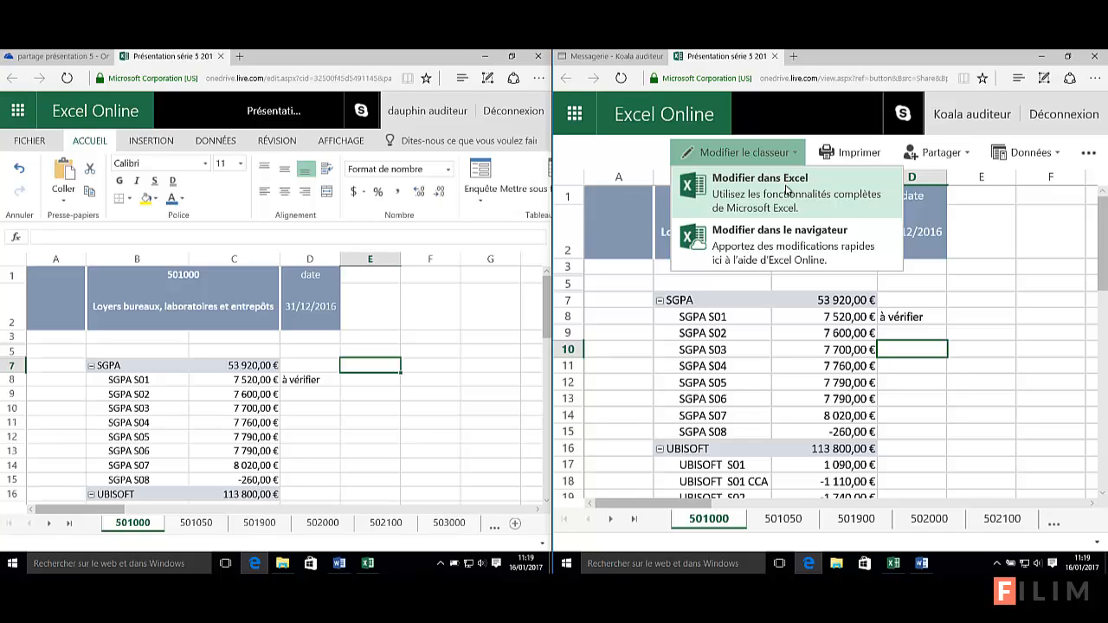
# Choose Modifier dans le navigateur to edit the workbook in the browser
pyautogui.click(769, 253)
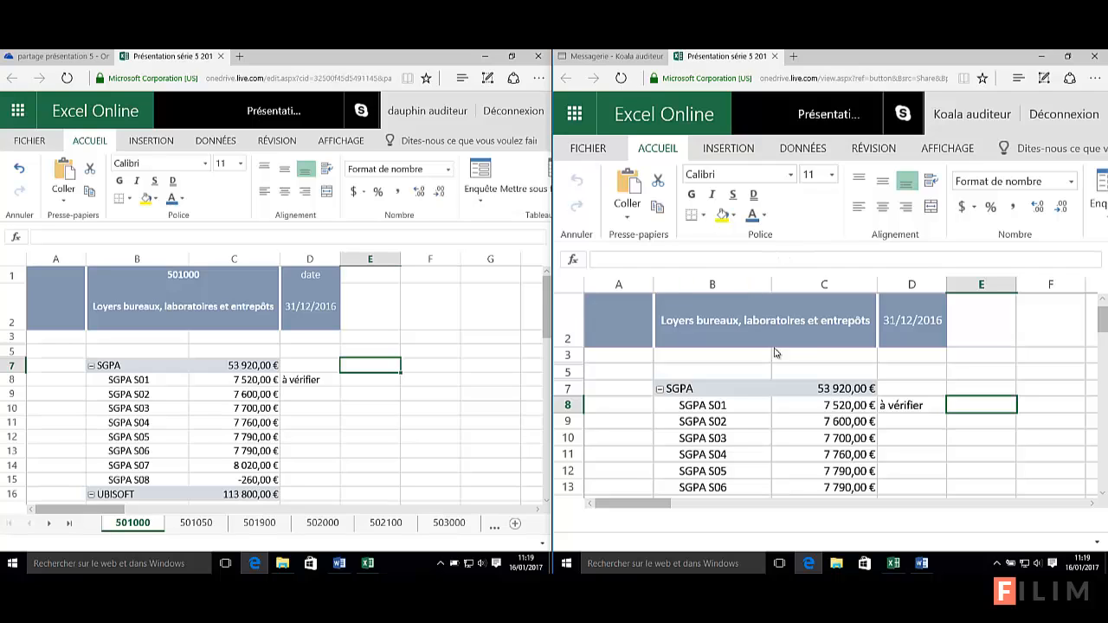
# Move between cells E9, F3 and D9 on the left and D12 on the right to compare both windows
pyautogui.click(386, 397)
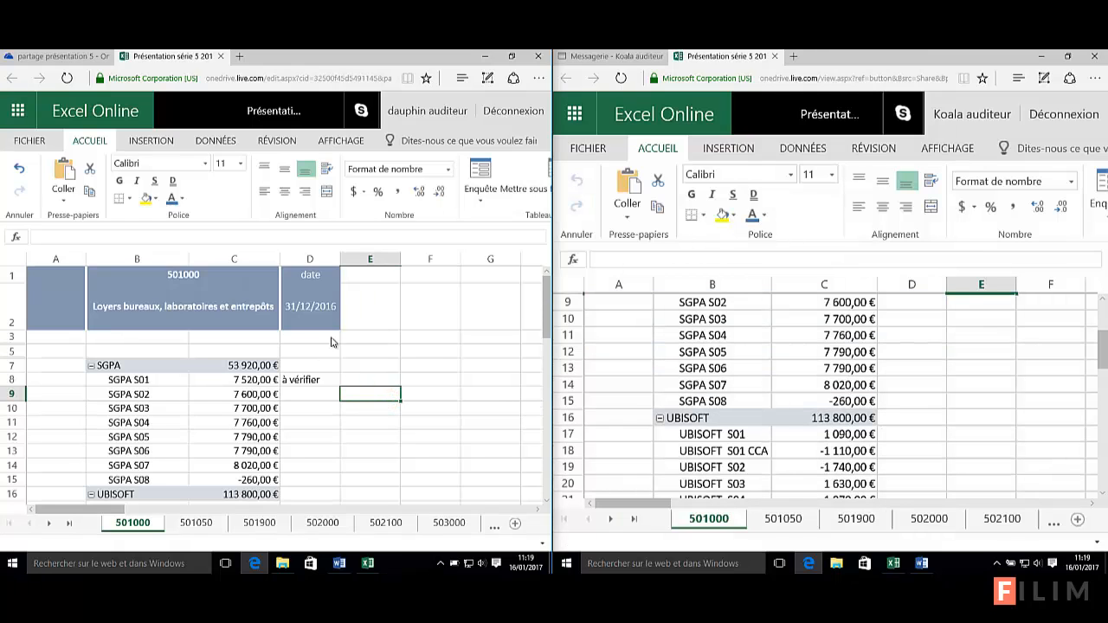
pyautogui.click(946, 352)
pyautogui.scroll(3, 946, 353)
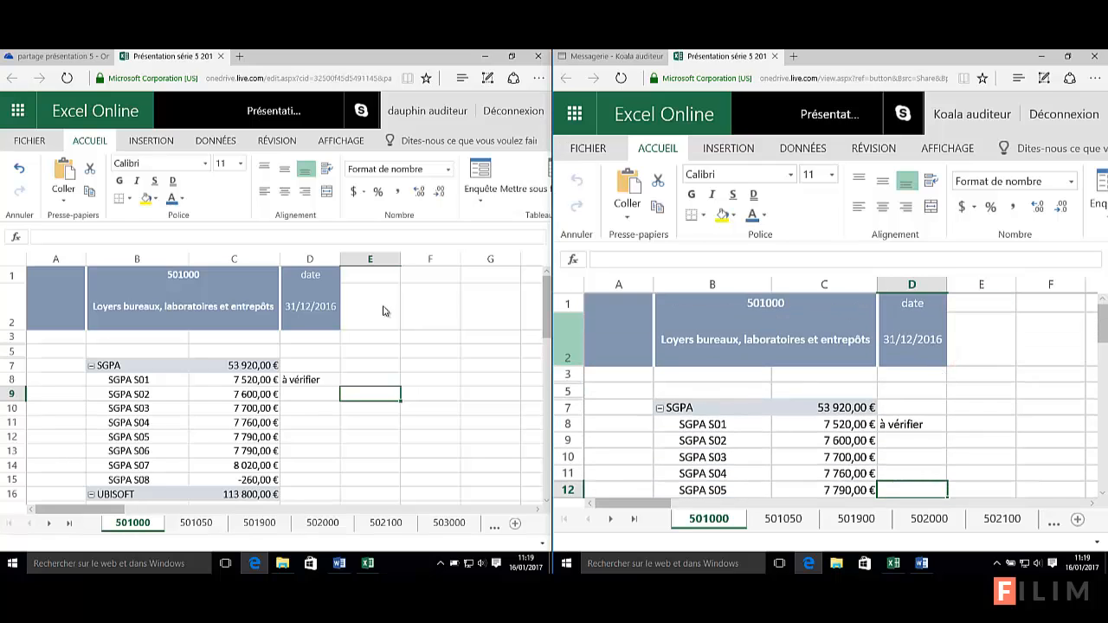
pyautogui.click(429, 336)
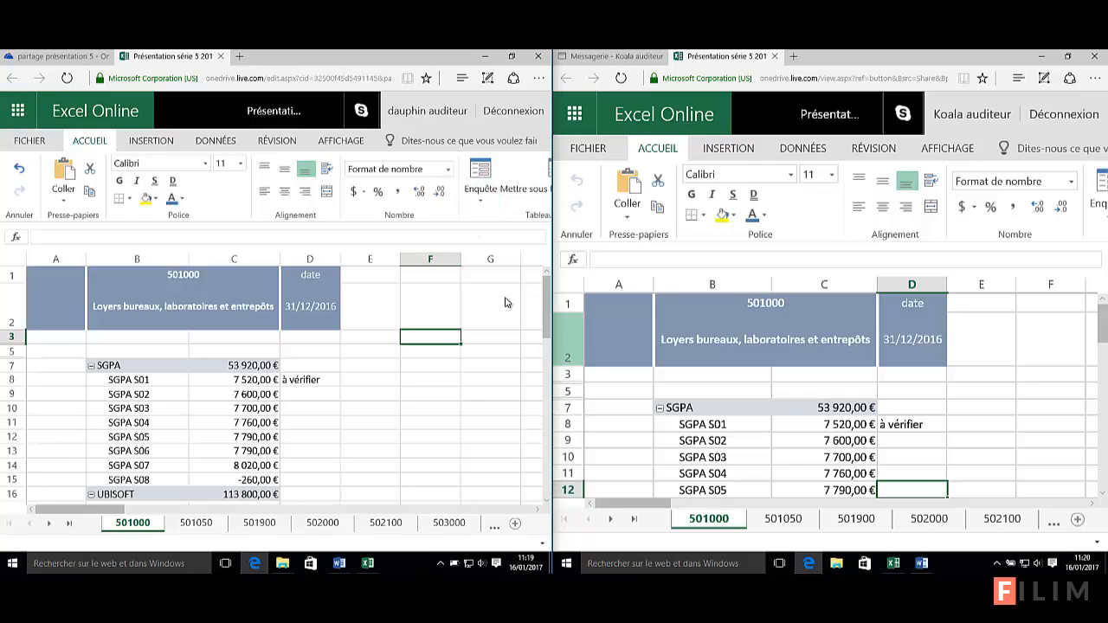
pyautogui.click(318, 397)
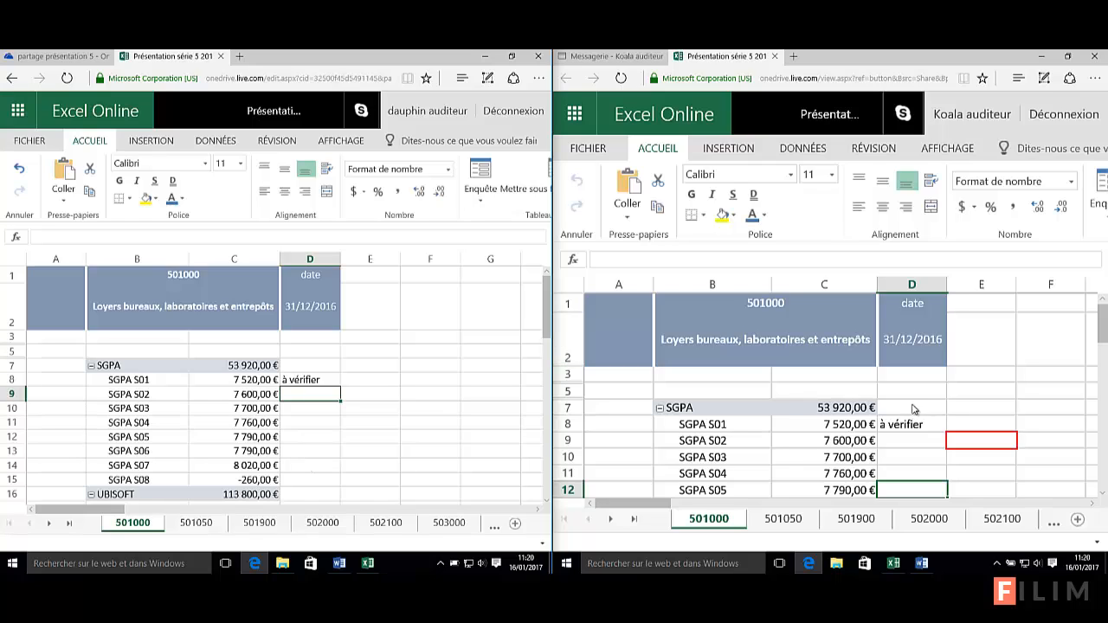
# Alternate between B5 and C5 in the right sheet to show live presence, then select E8
pyautogui.click(671, 391)
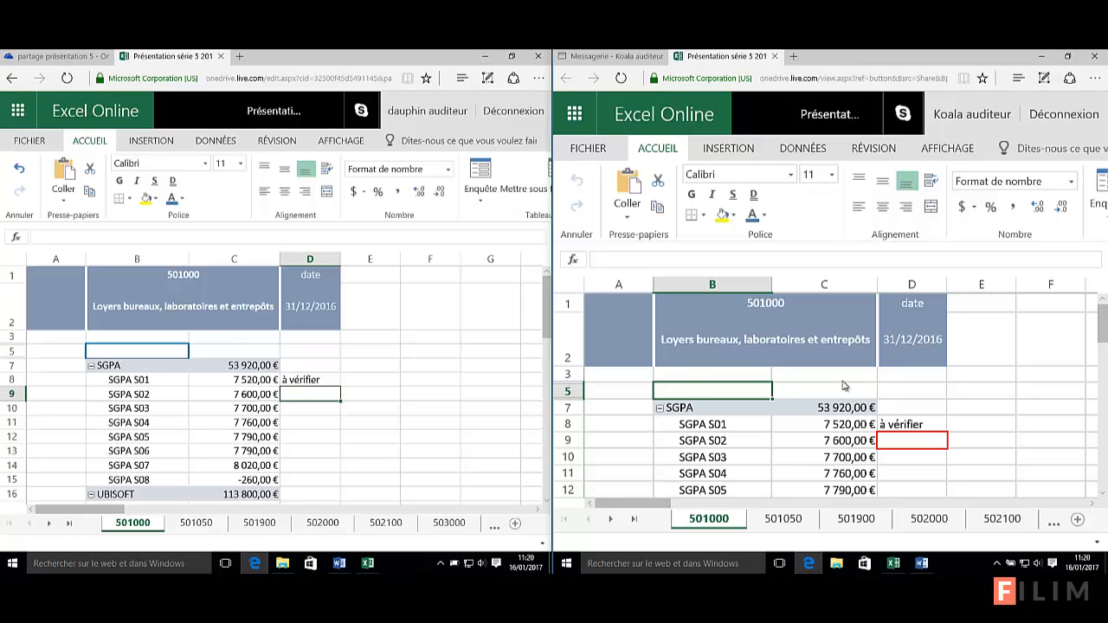
pyautogui.click(791, 393)
pyautogui.click(750, 395)
pyautogui.click(792, 394)
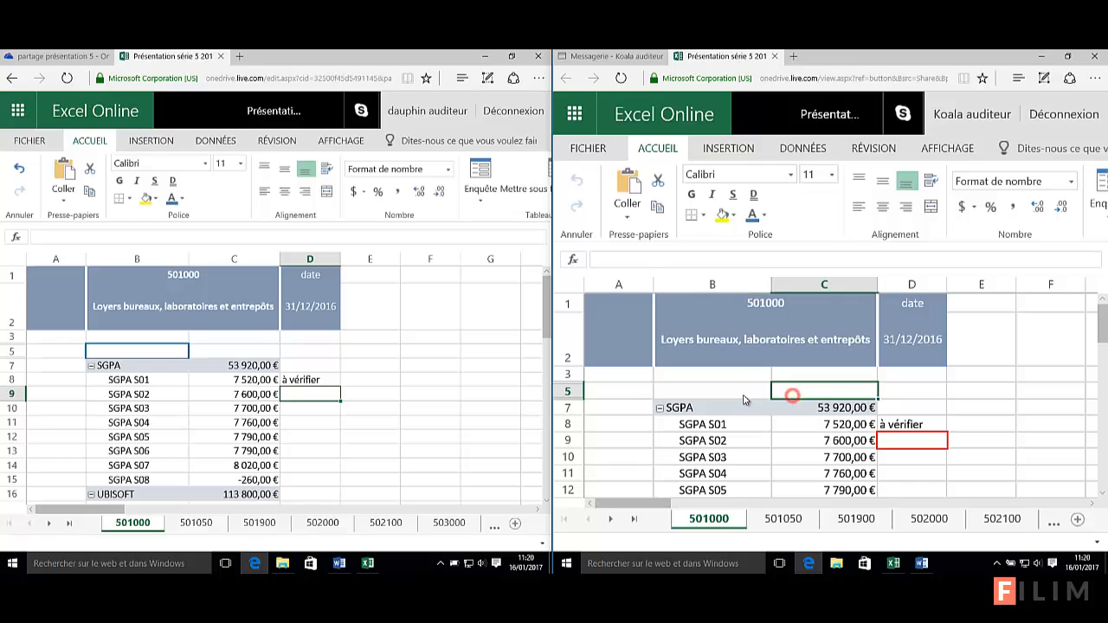
pyautogui.click(738, 395)
pyautogui.click(810, 390)
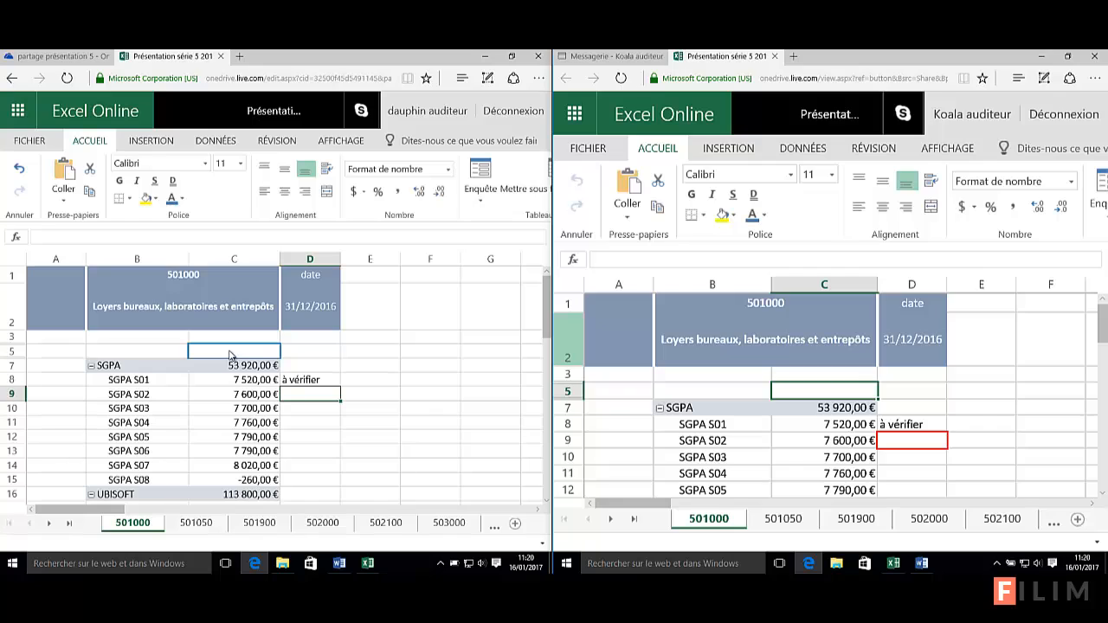
pyautogui.click(982, 424)
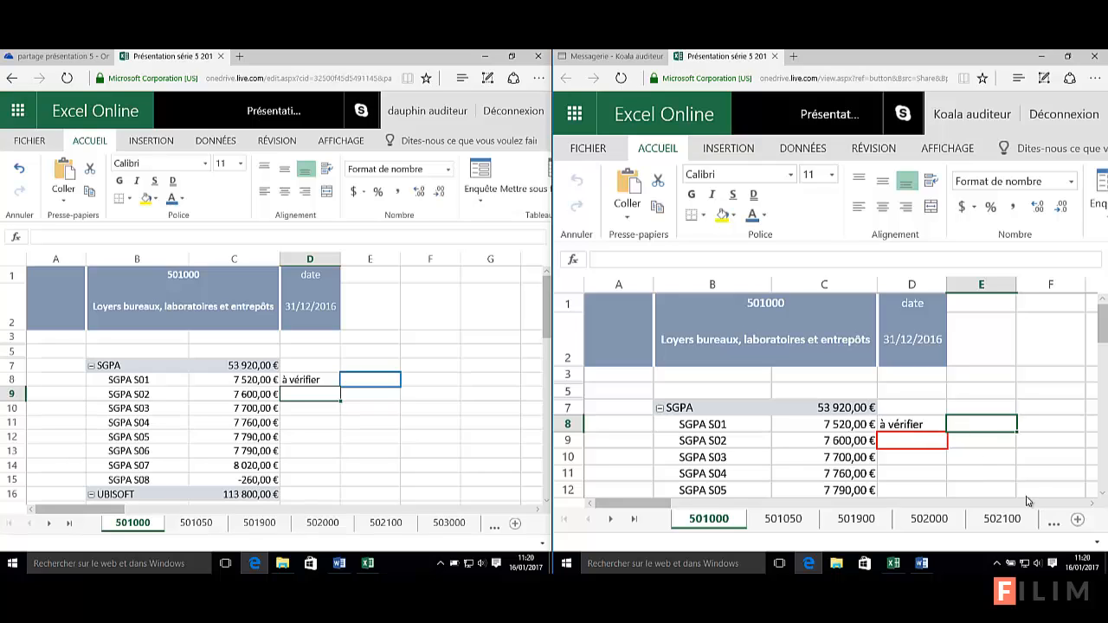
# Enter the note 'vérification Ok' in cell E8 of the right window, then select D11 on the left
pyautogui.write('vérifiv')
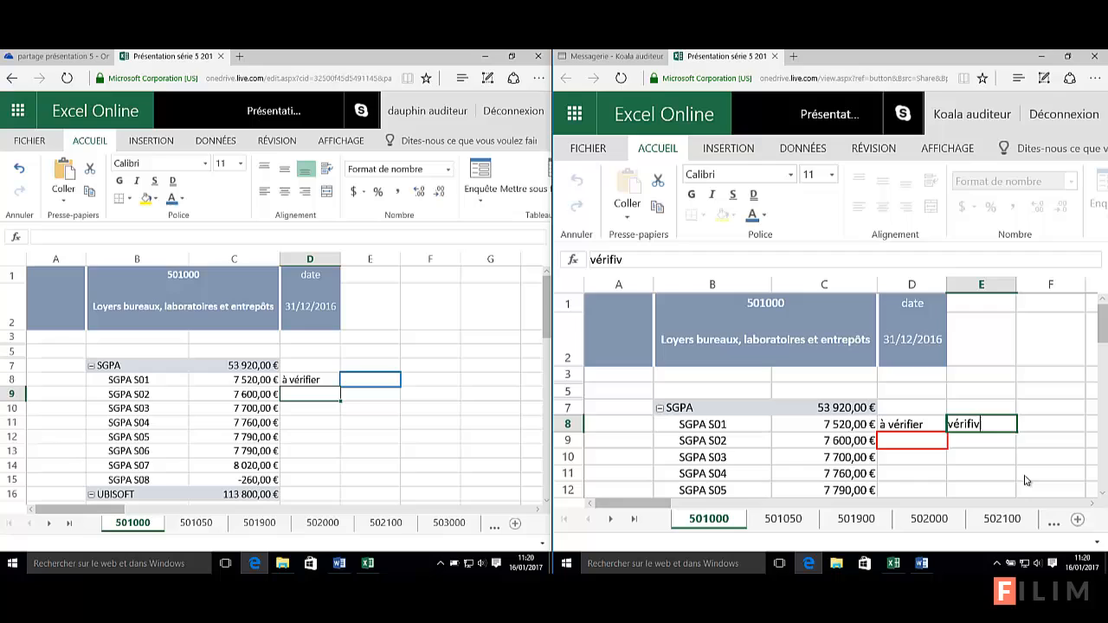
pyautogui.press('BackSpace')
pyautogui.write('cation O')
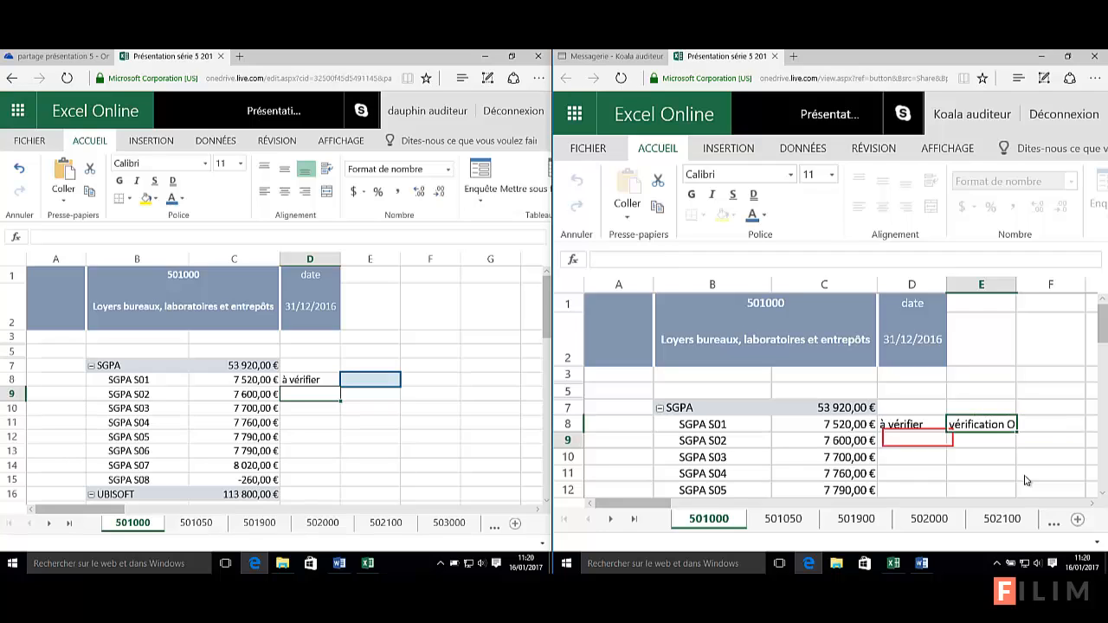
pyautogui.press('Return')
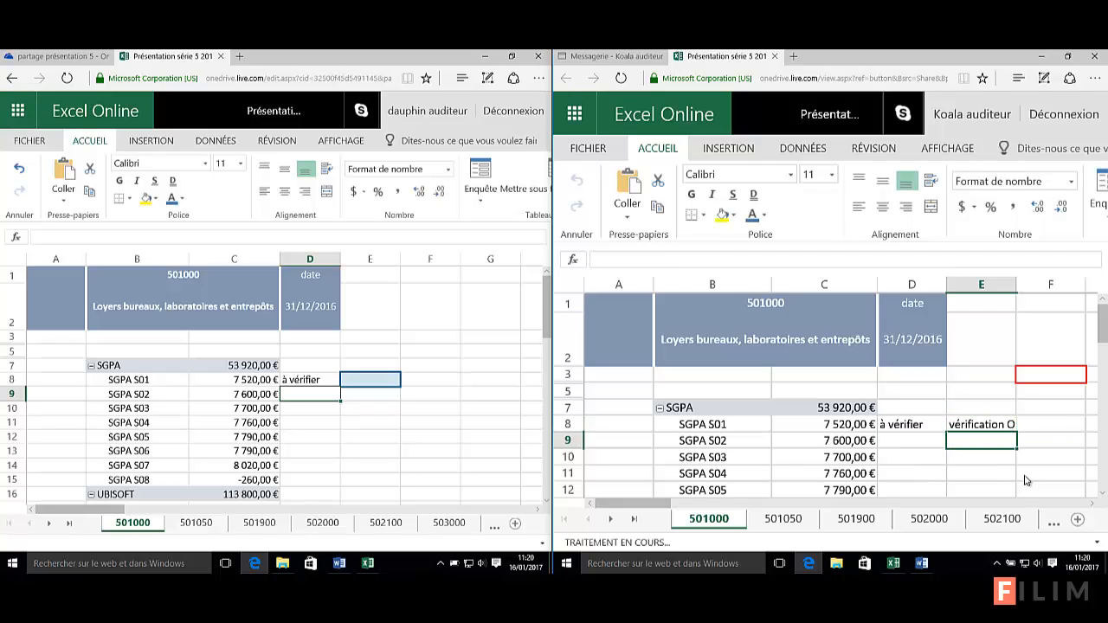
pyautogui.click(317, 423)
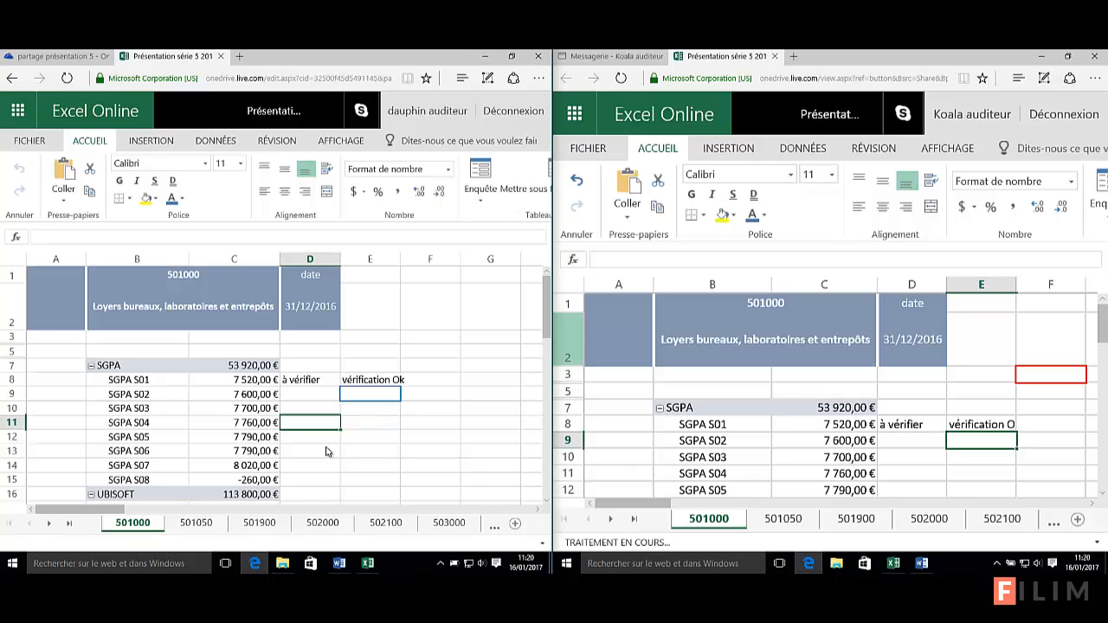
# Write 'régularisation à faire' in cell D15 beside SGPA S08's -260,00 €
pyautogui.click(314, 481)
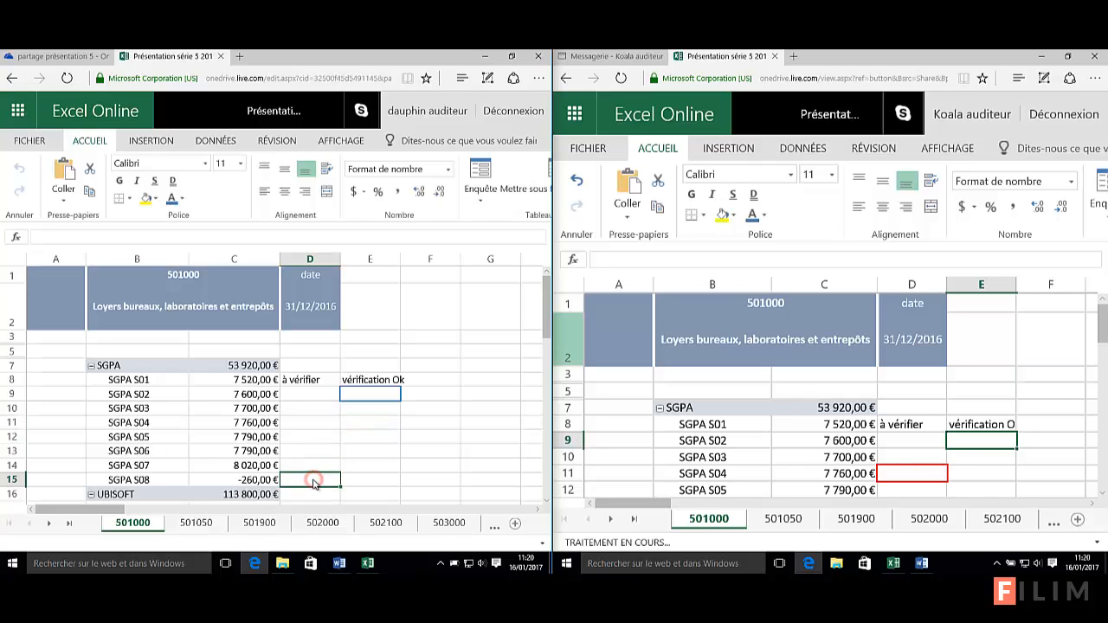
pyautogui.write('ré')
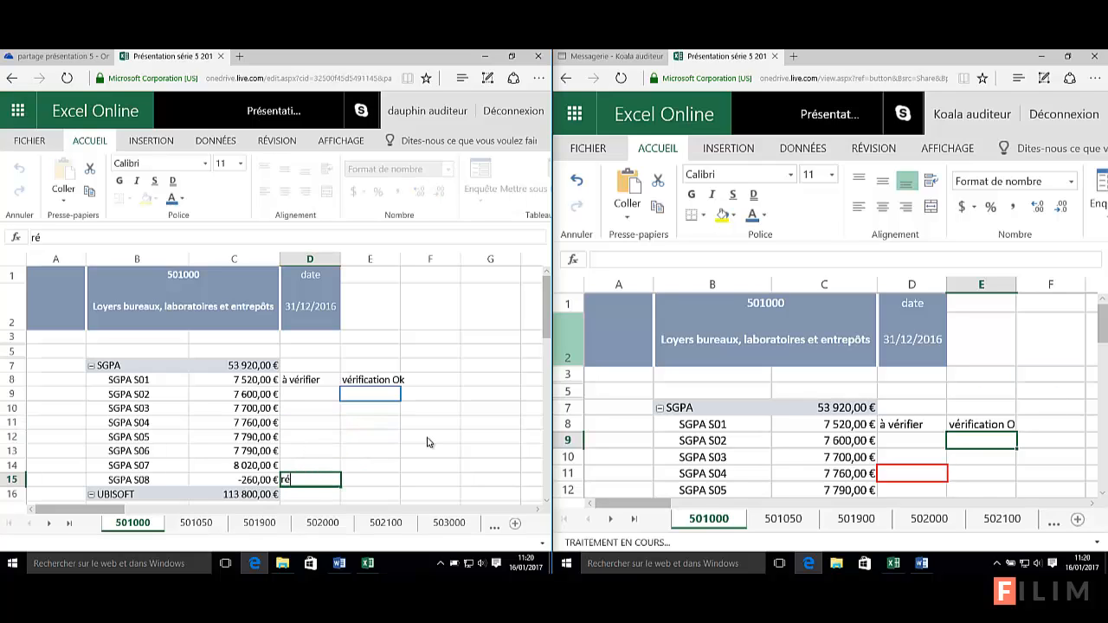
pyautogui.write('gla')
pyautogui.press('BackSpace')
pyautogui.press('BackSpace')
pyautogui.write('ularisatio')
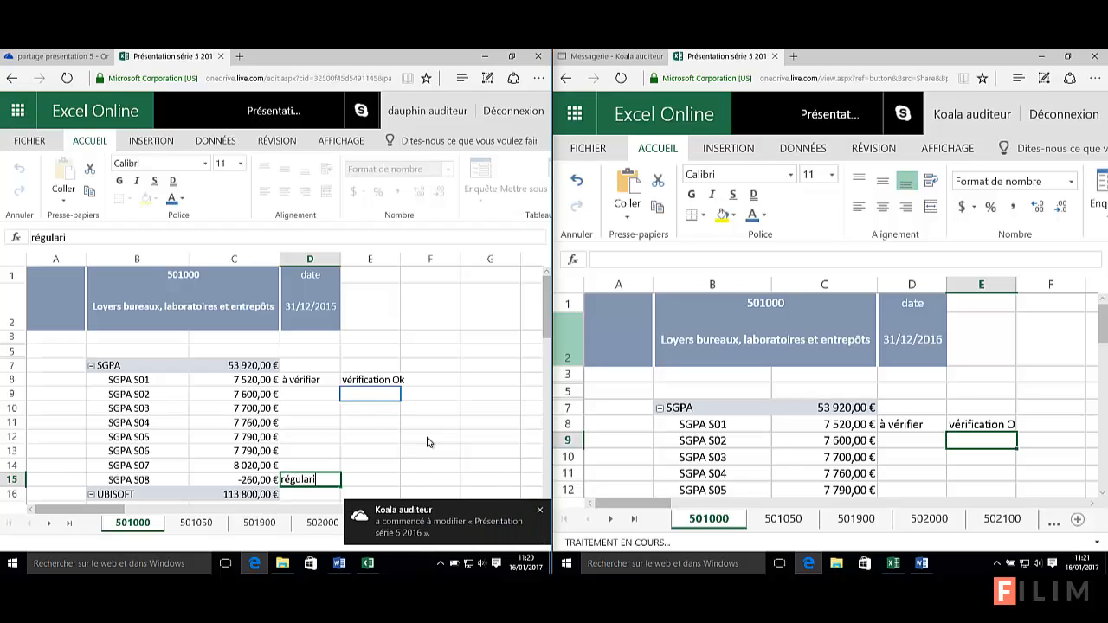
pyautogui.write('n')
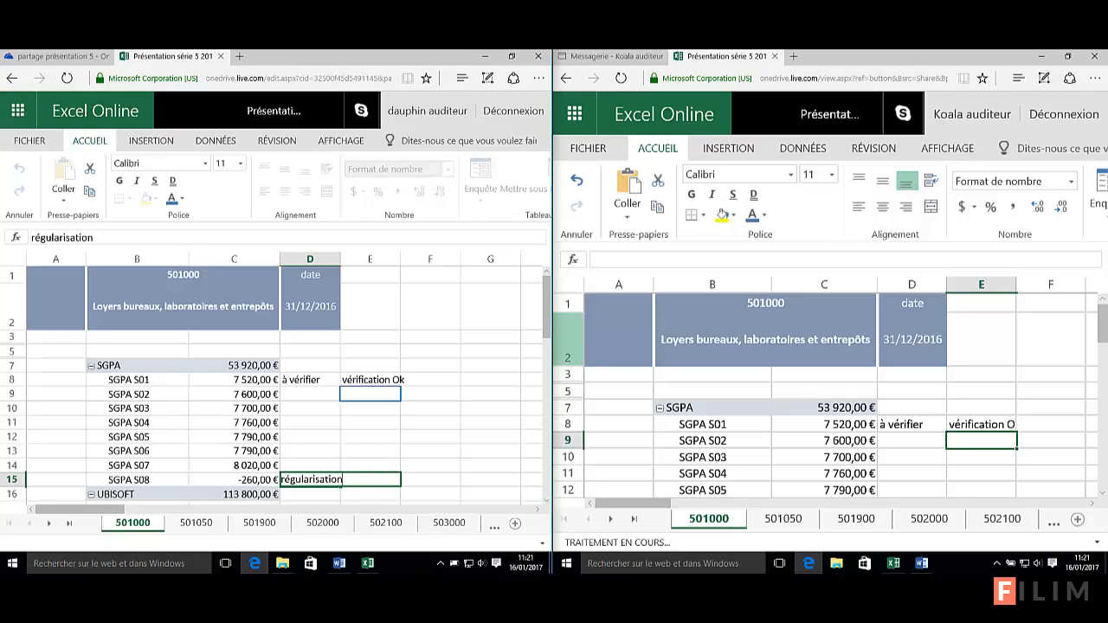
pyautogui.write('faire')
pyautogui.press('Return')
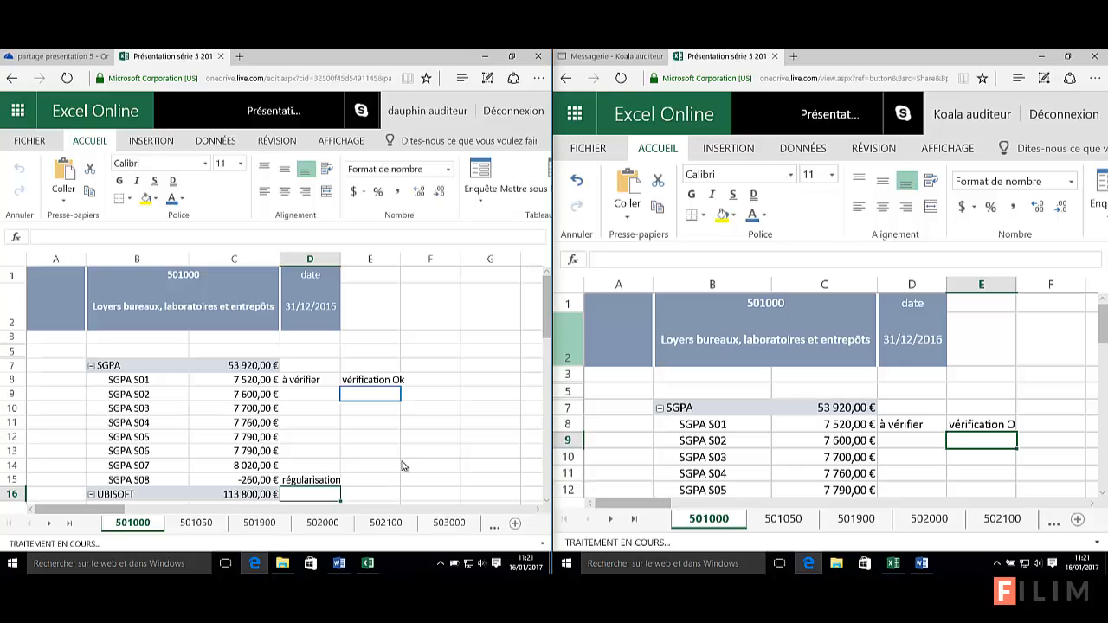
pyautogui.scroll(-2, 905, 442)
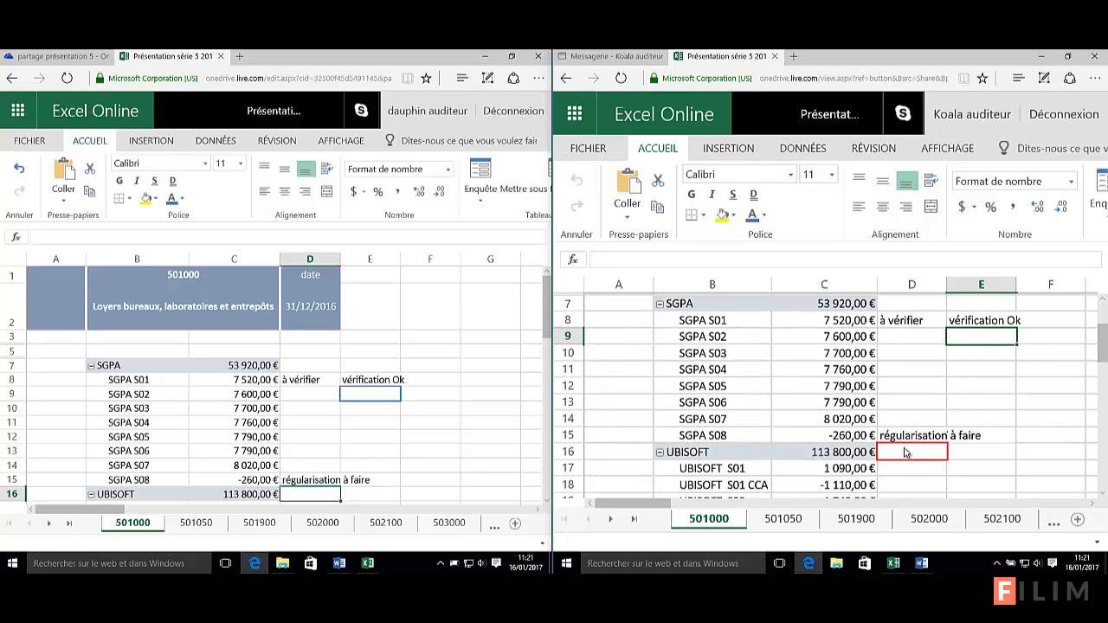
# Make the D15 note bold, red and Arial Black in the right window
pyautogui.click(918, 439)
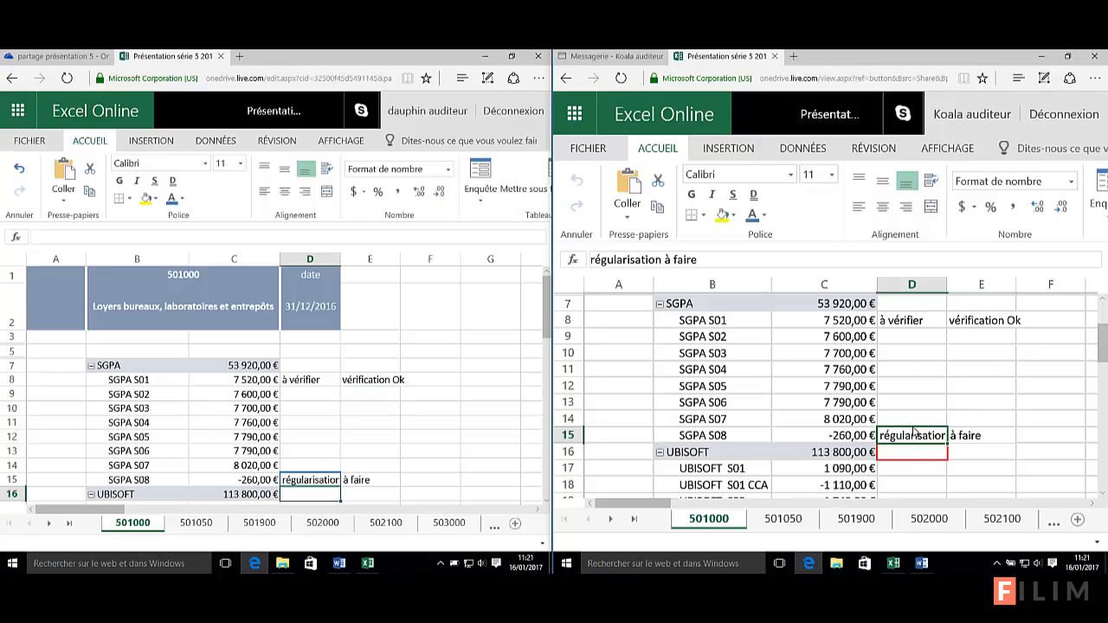
pyautogui.click(692, 194)
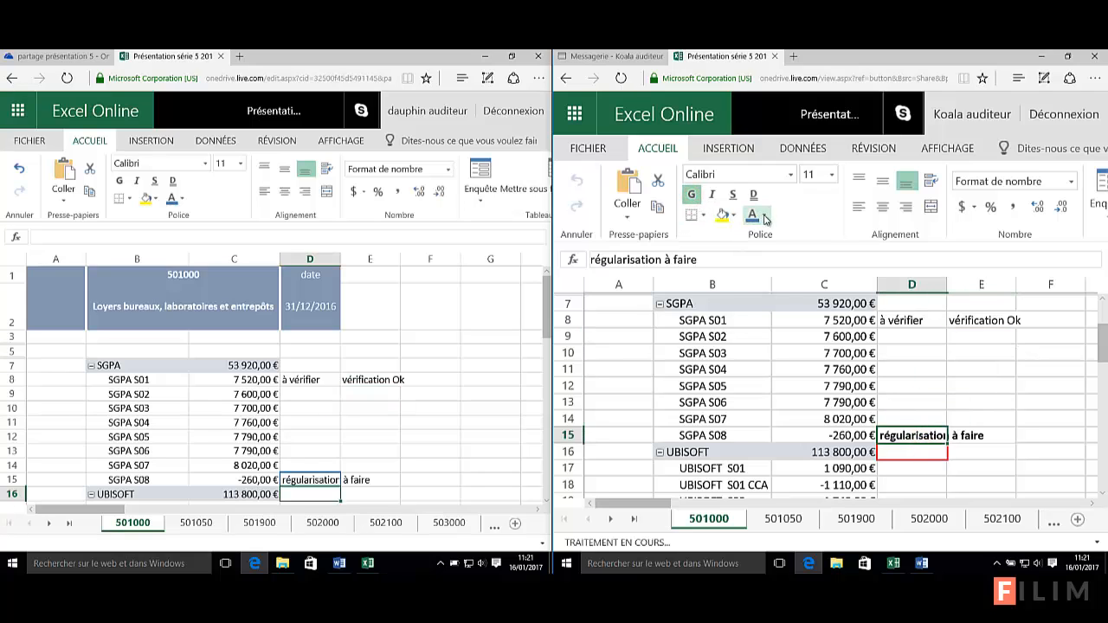
pyautogui.click(764, 214)
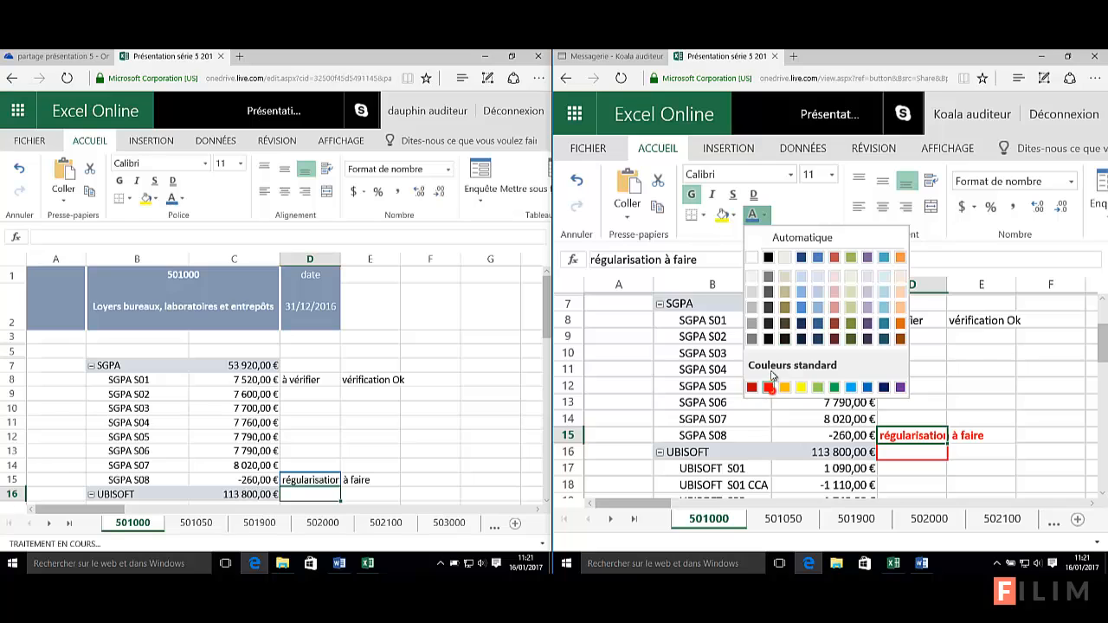
pyautogui.click(768, 386)
pyautogui.click(790, 175)
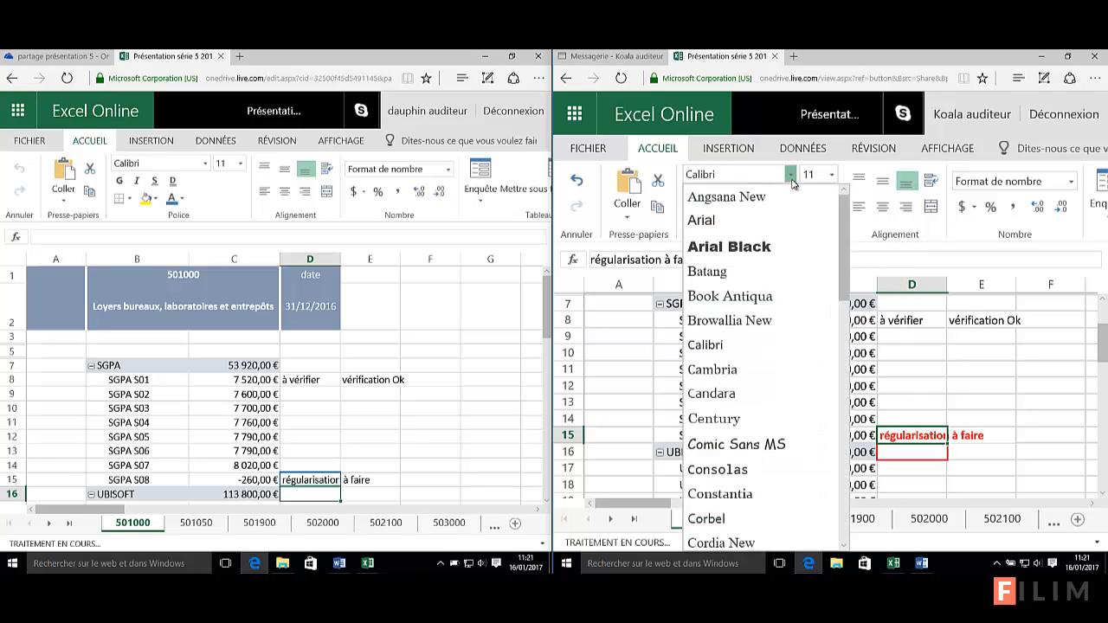
pyautogui.click(725, 250)
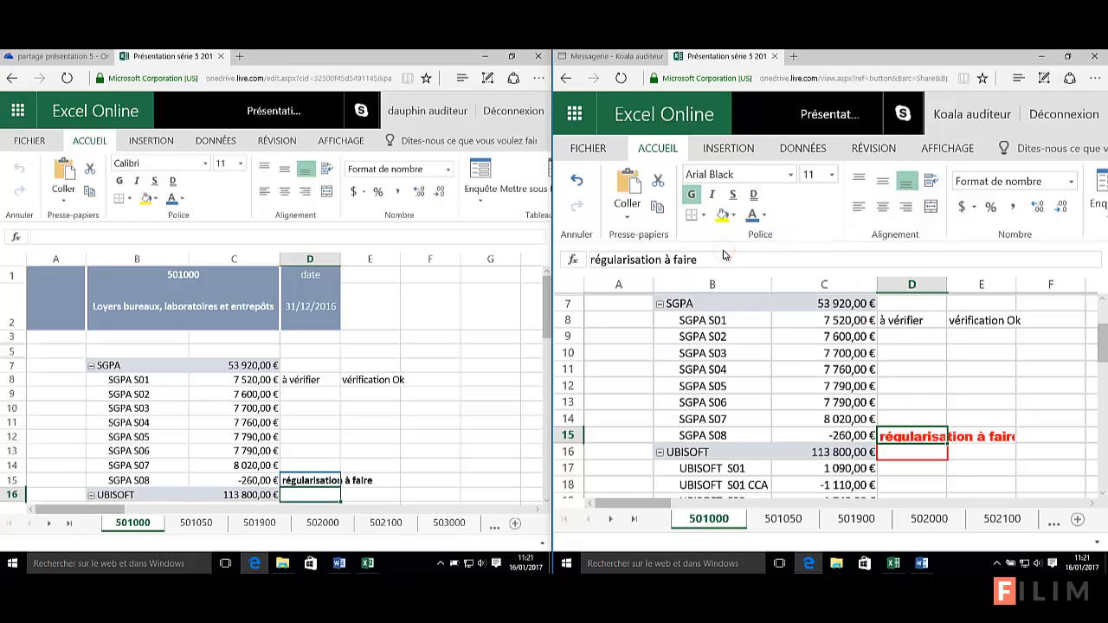
# Select cells E10 to E13 and F11 across both windows, then check D15's synced formatting on the left
pyautogui.click(400, 433)
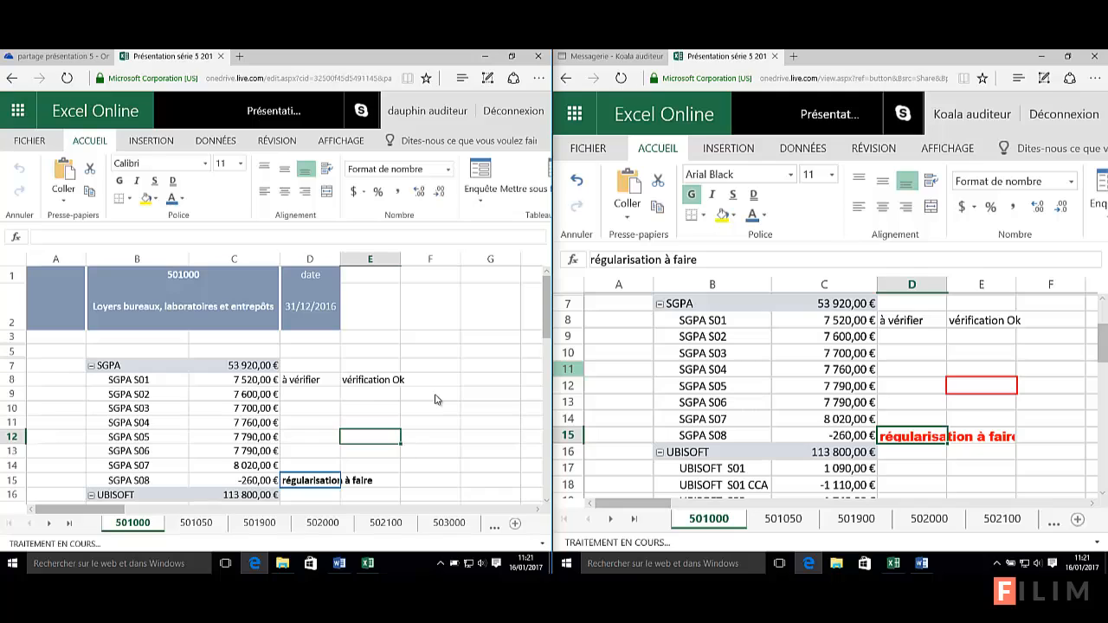
pyautogui.click(425, 423)
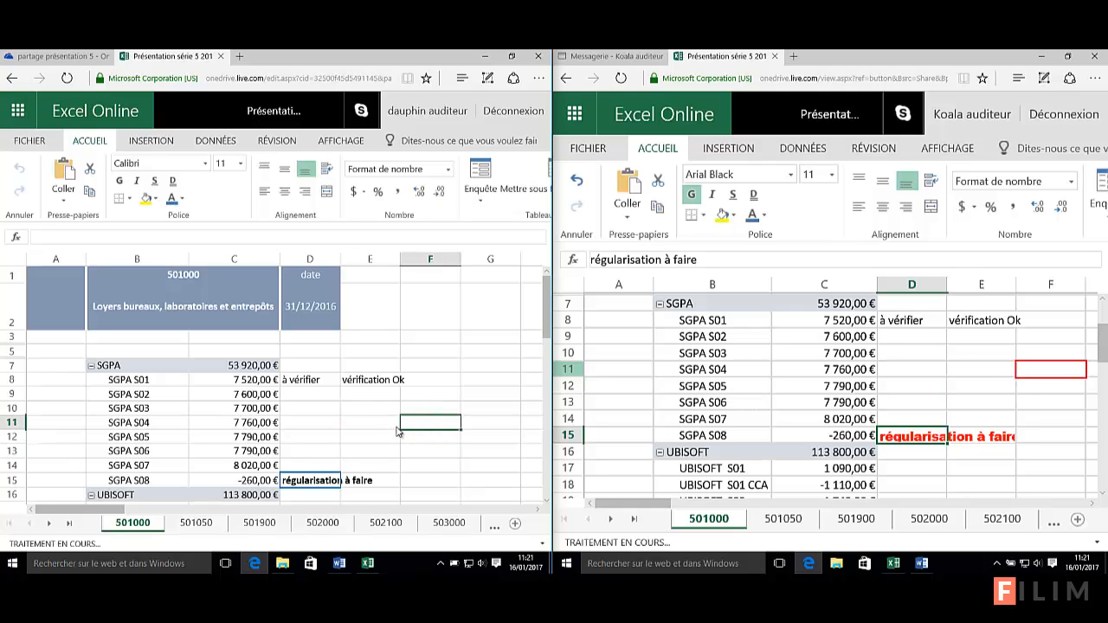
pyautogui.click(372, 412)
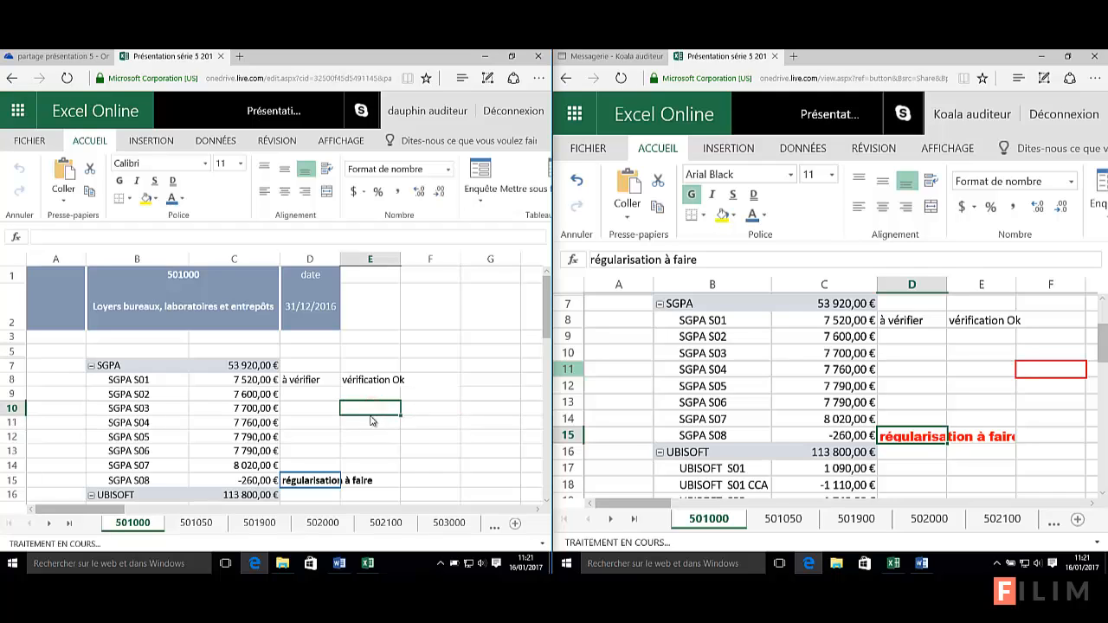
pyautogui.click(372, 436)
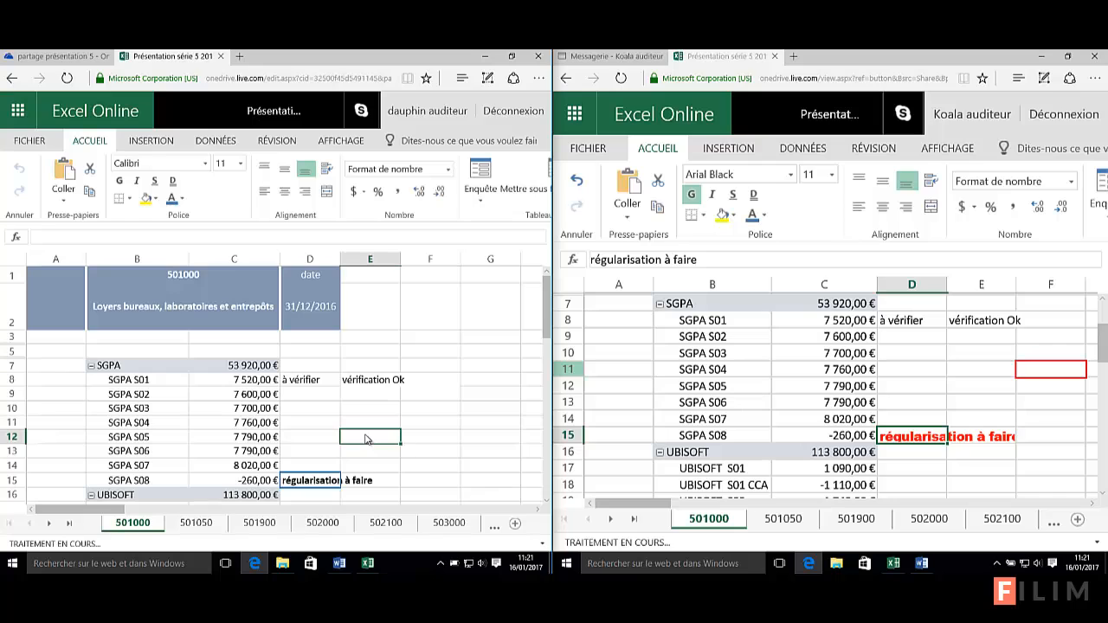
pyautogui.click(958, 400)
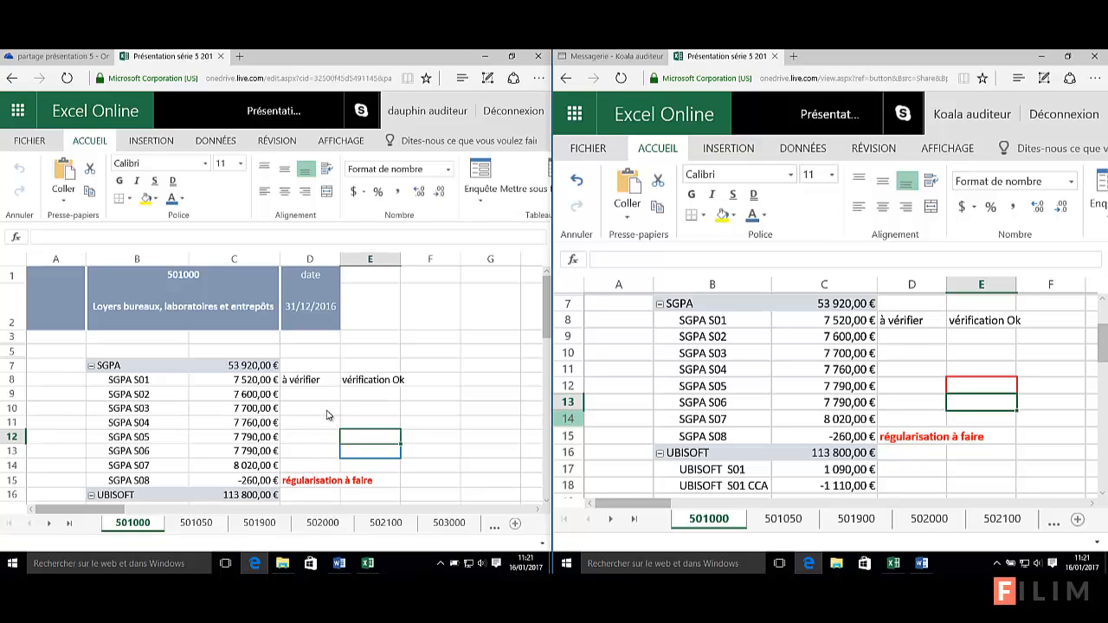
pyautogui.click(313, 486)
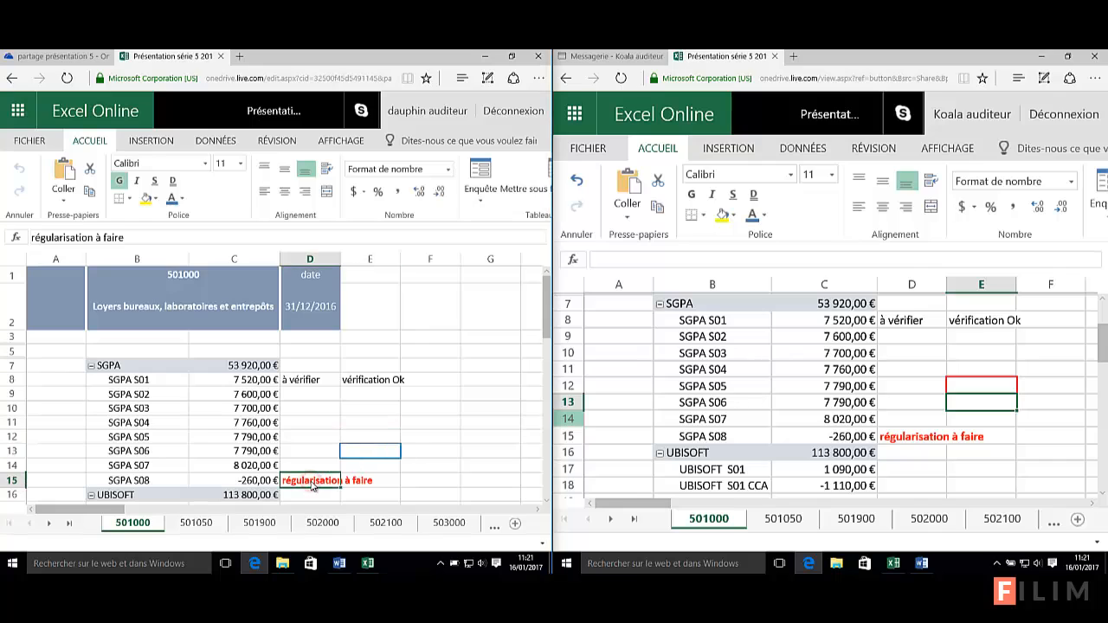
pyautogui.click(397, 427)
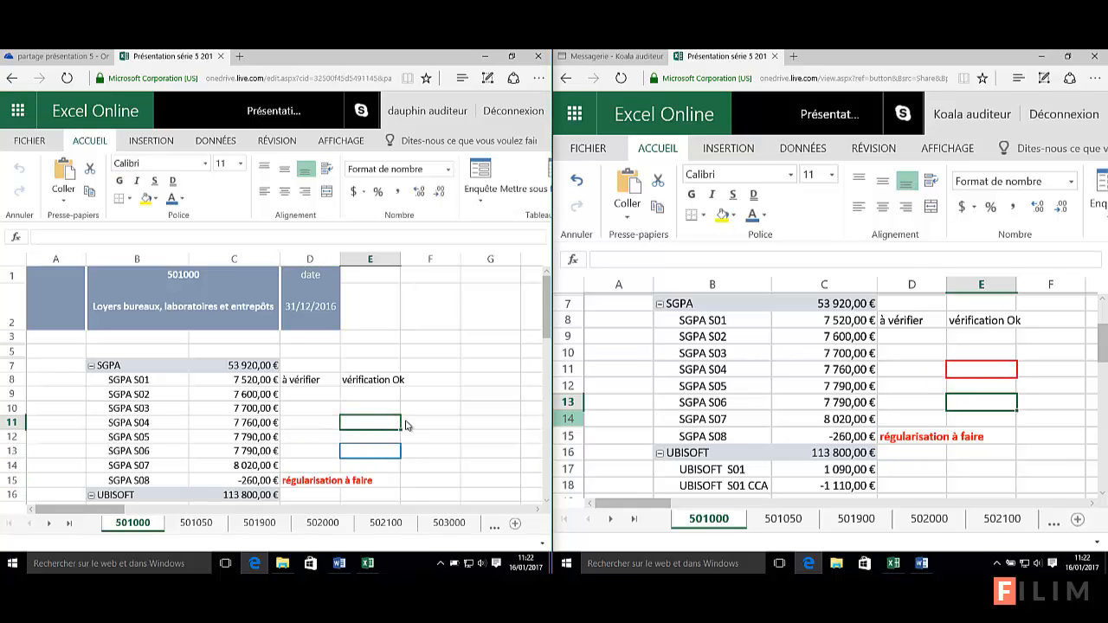
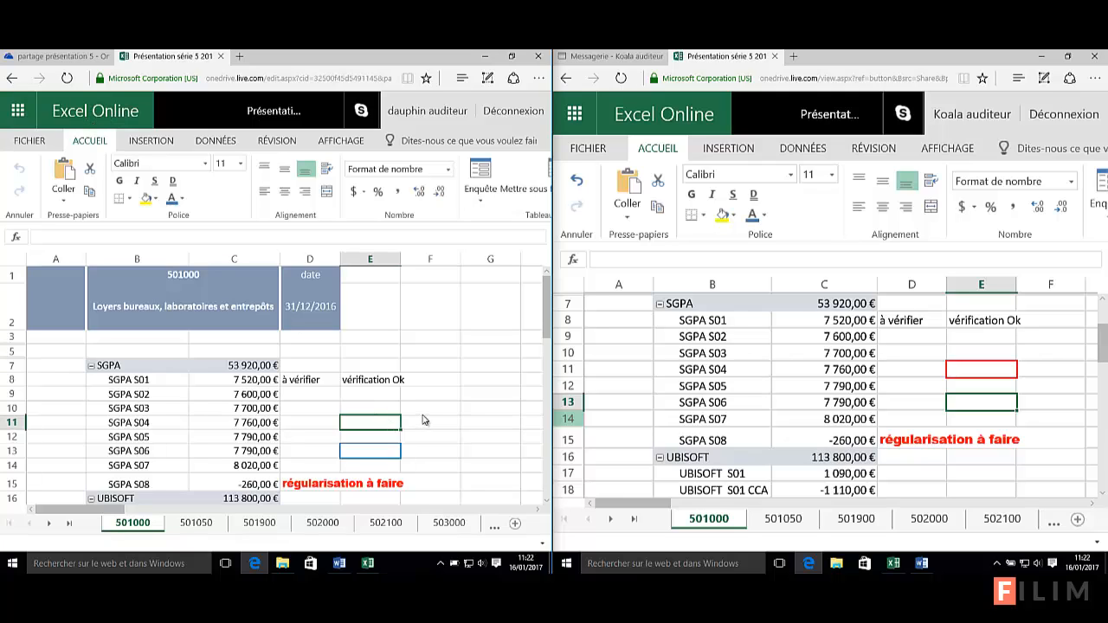
# Select E10 on sheet 501000, then switch the editor's window to sheet 501050
pyautogui.click(355, 408)
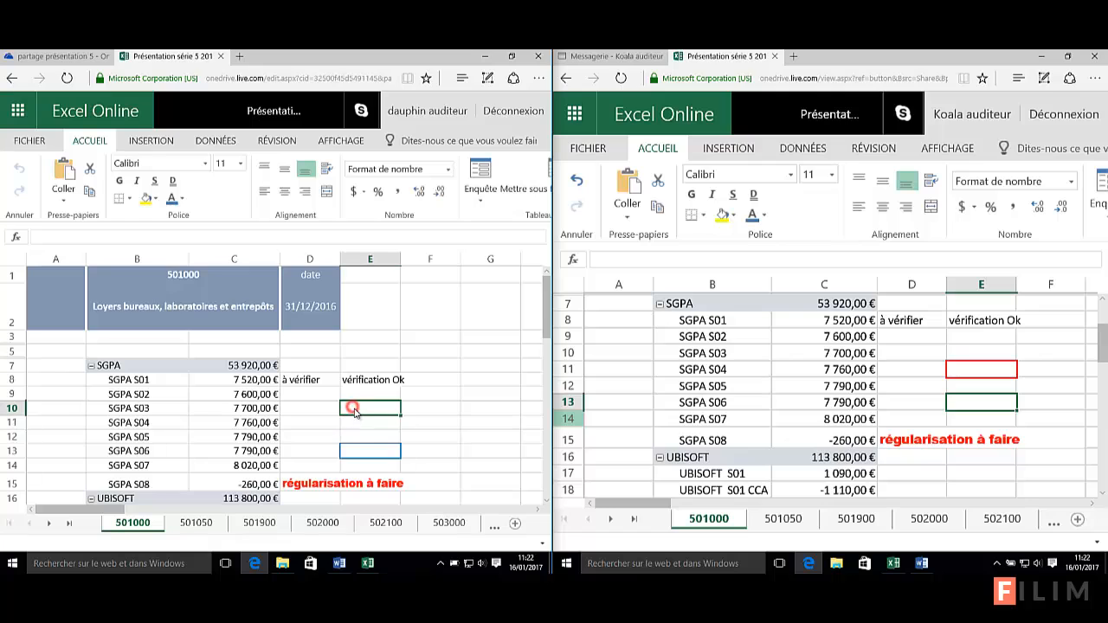
pyautogui.click(198, 523)
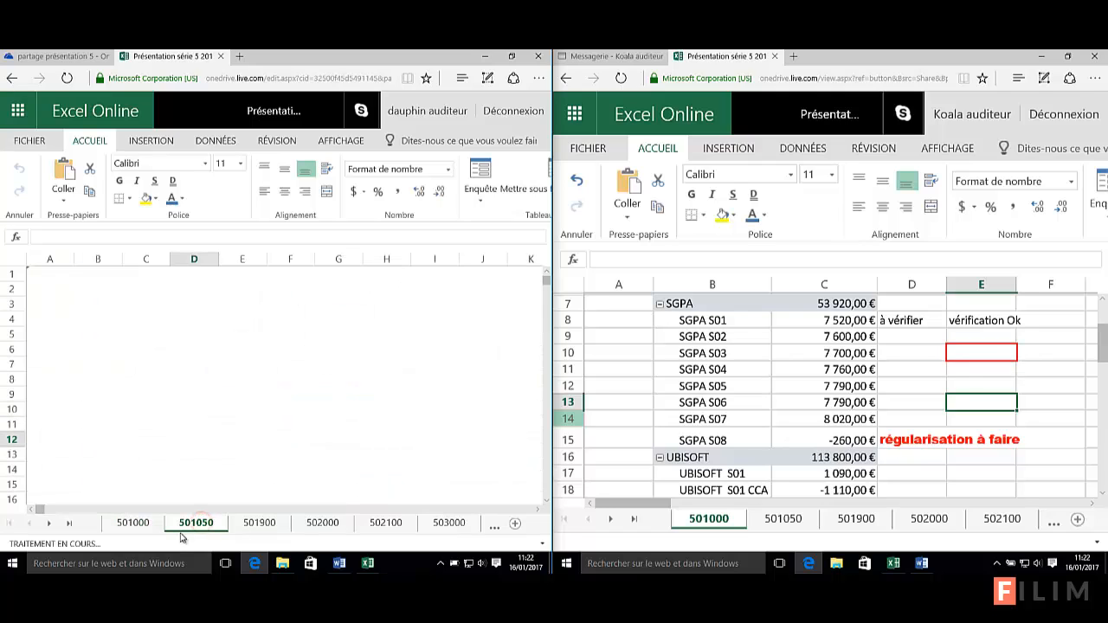
# Show 501050 in the collaborator's view, start a D8 formula pointing at C5, close PivotTable Fields
pyautogui.click(778, 519)
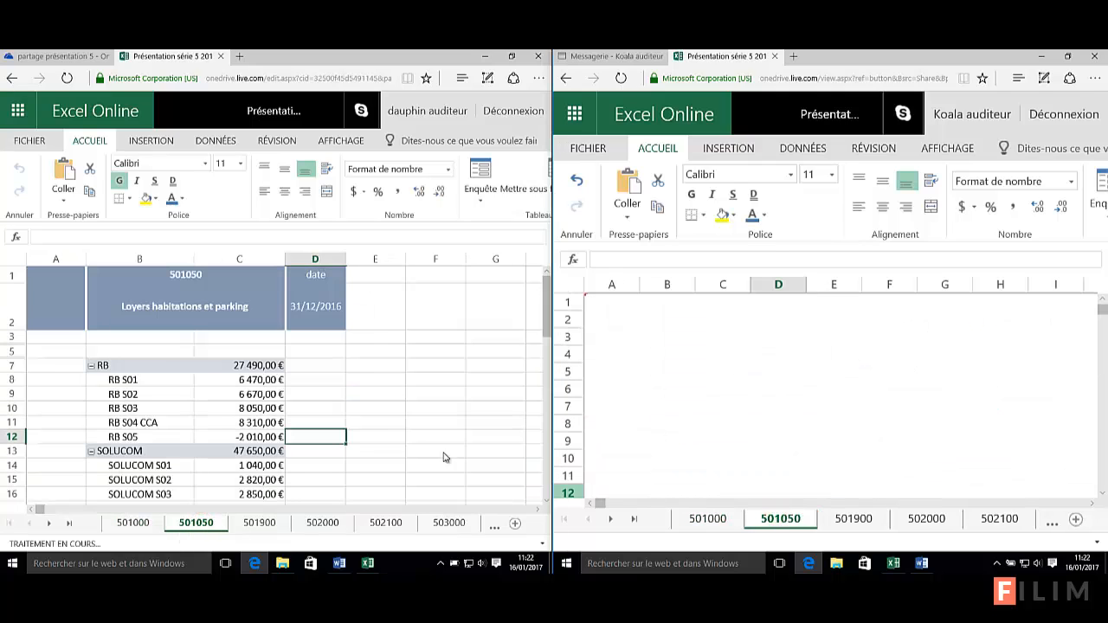
pyautogui.click(331, 384)
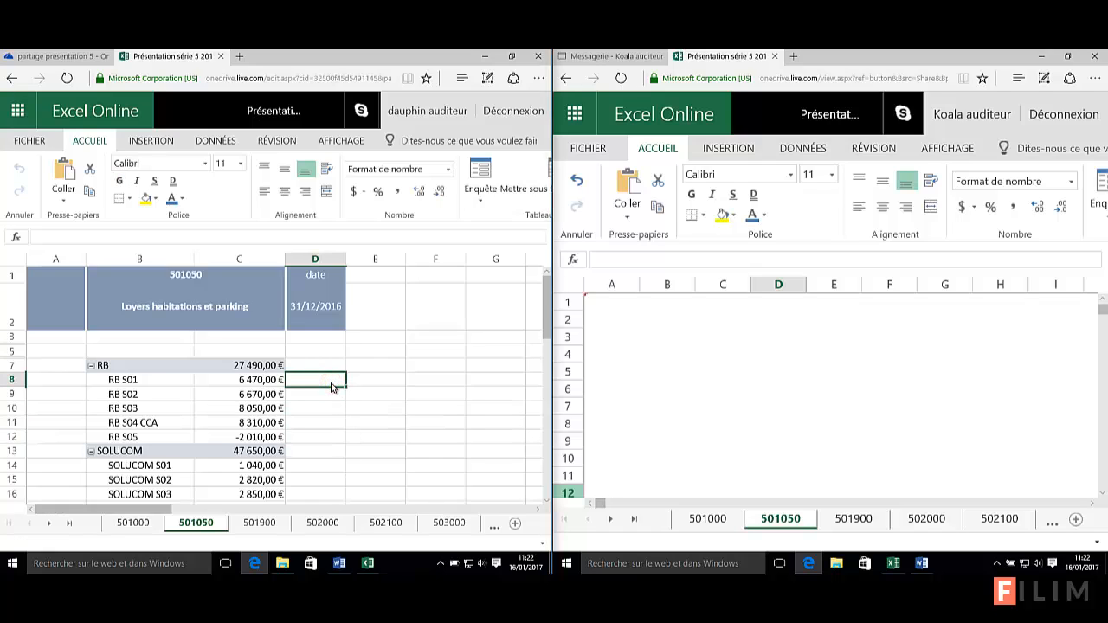
pyautogui.write('=')
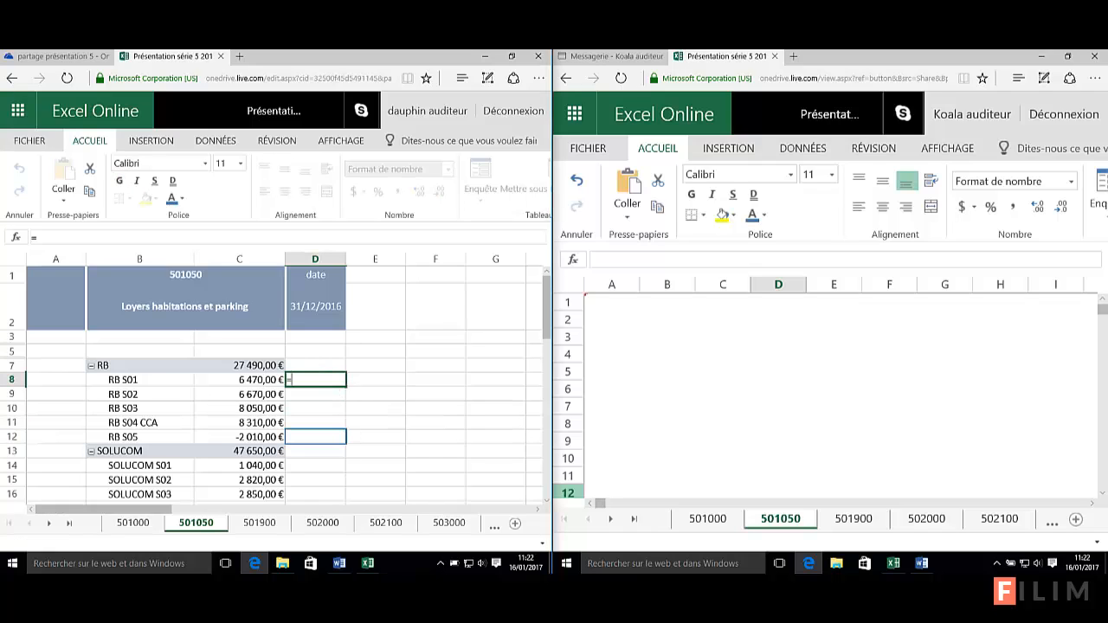
pyautogui.click(251, 381)
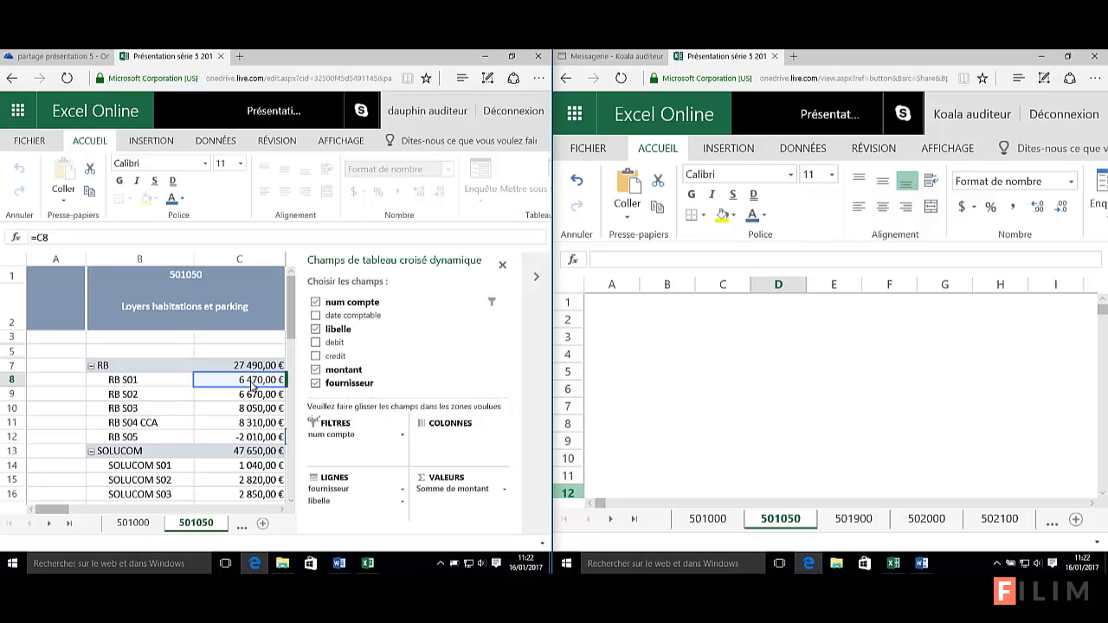
pyautogui.click(208, 350)
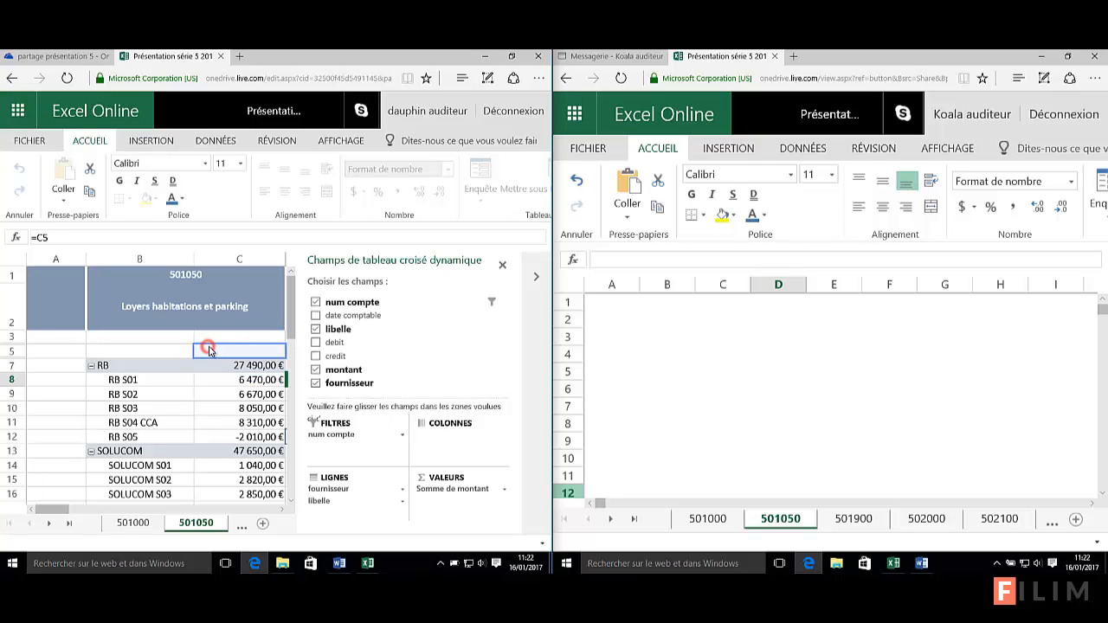
pyautogui.click(500, 267)
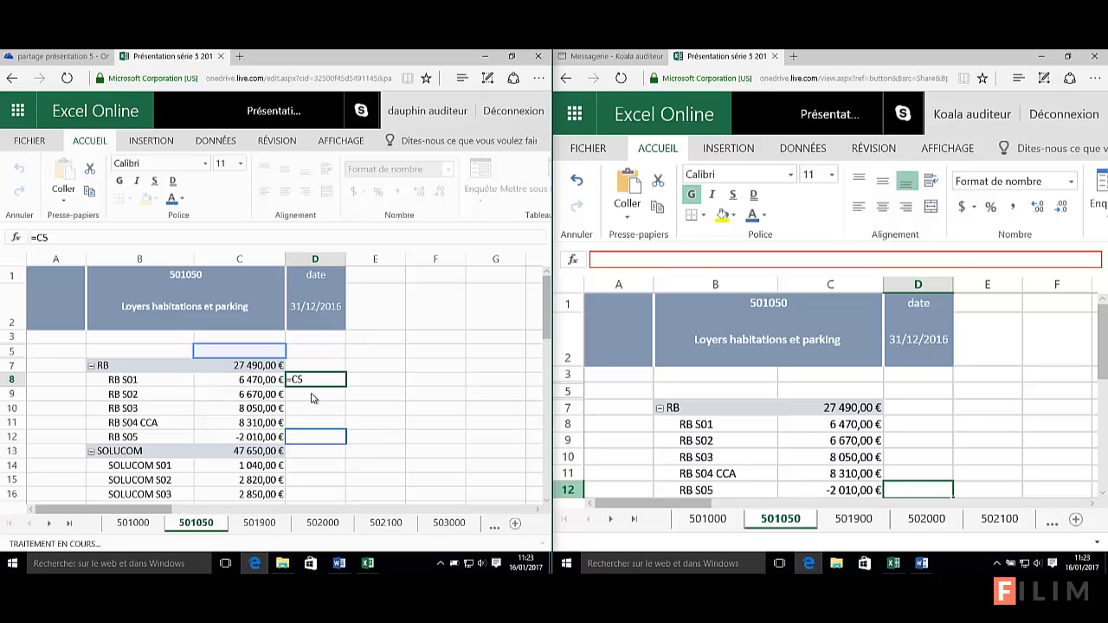
pyautogui.click(375, 379)
pyautogui.click(950, 425)
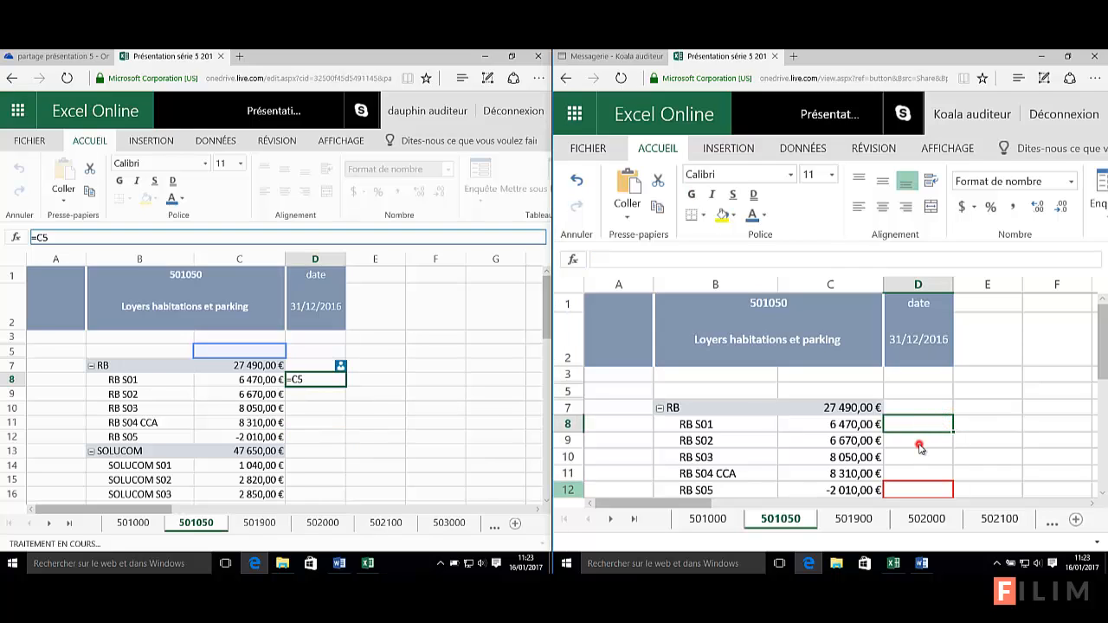
pyautogui.click(919, 443)
pyautogui.scroll(-1, 921, 447)
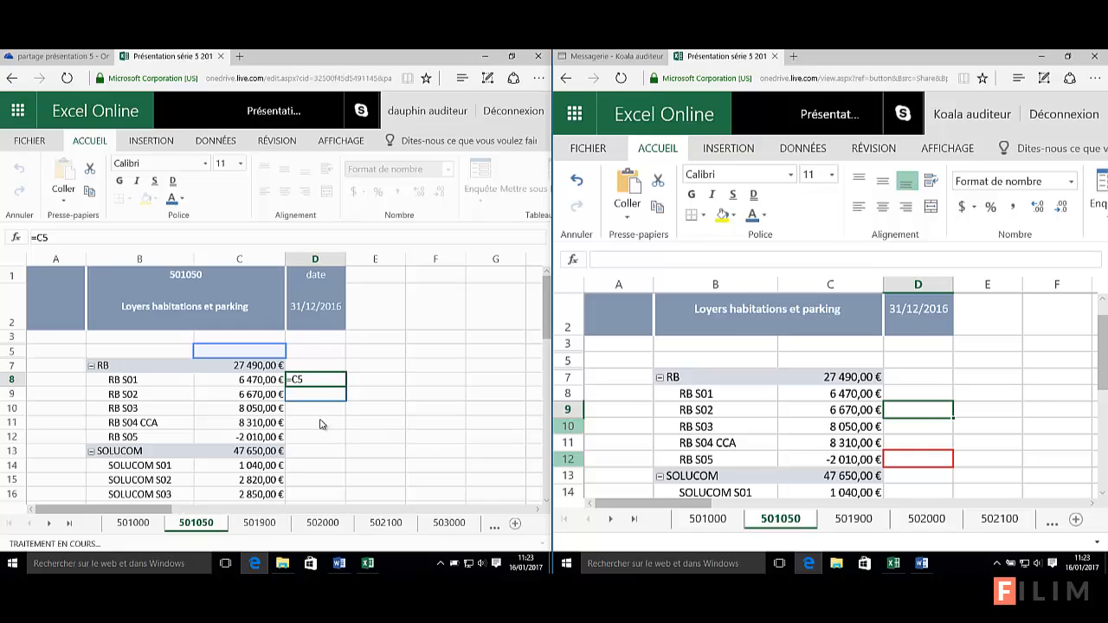
pyautogui.click(319, 423)
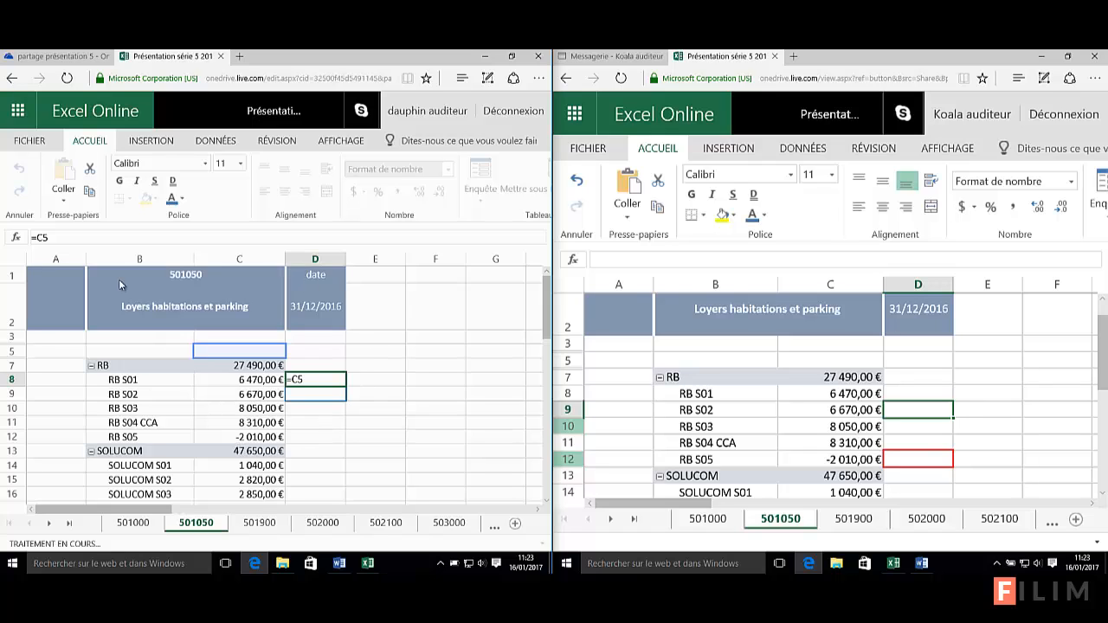
# Reload the editor's workbook page, discarding the unfinished D8 formula without saving
pyautogui.click(68, 80)
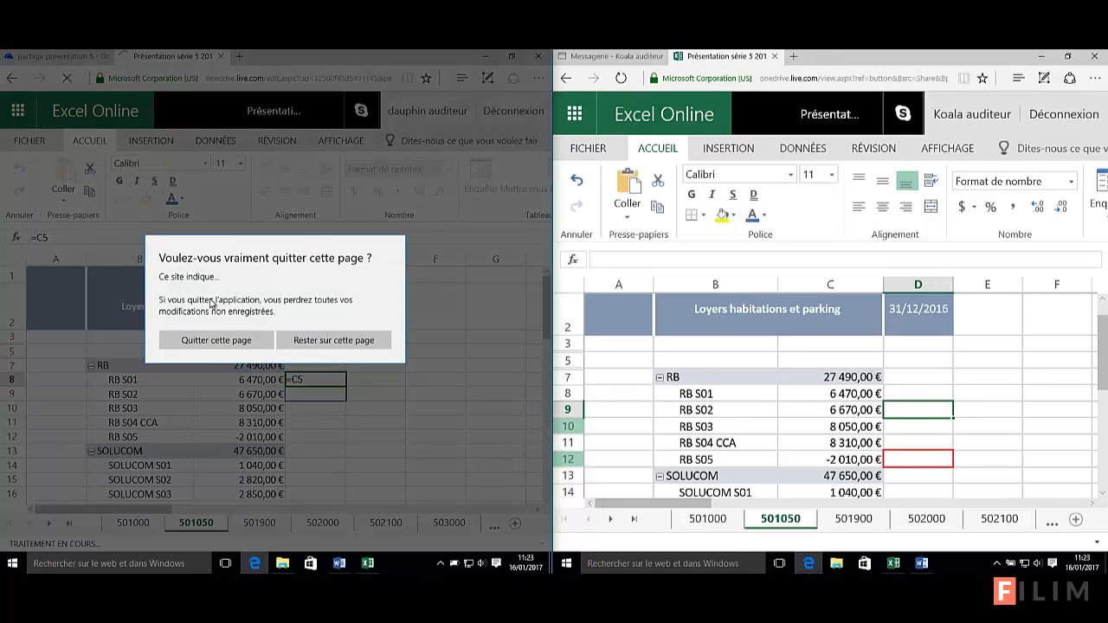
pyautogui.click(229, 342)
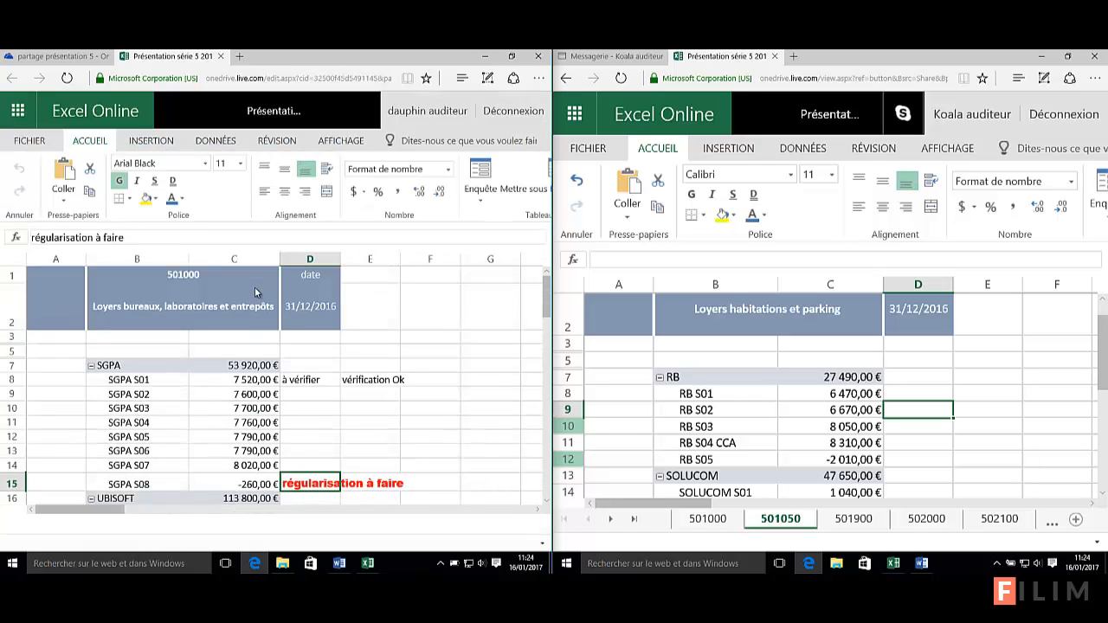
# Enter =c8*2 in D8 on sheet 501050 so it shows 12 940,00 €
pyautogui.scroll(-3, 334, 418)
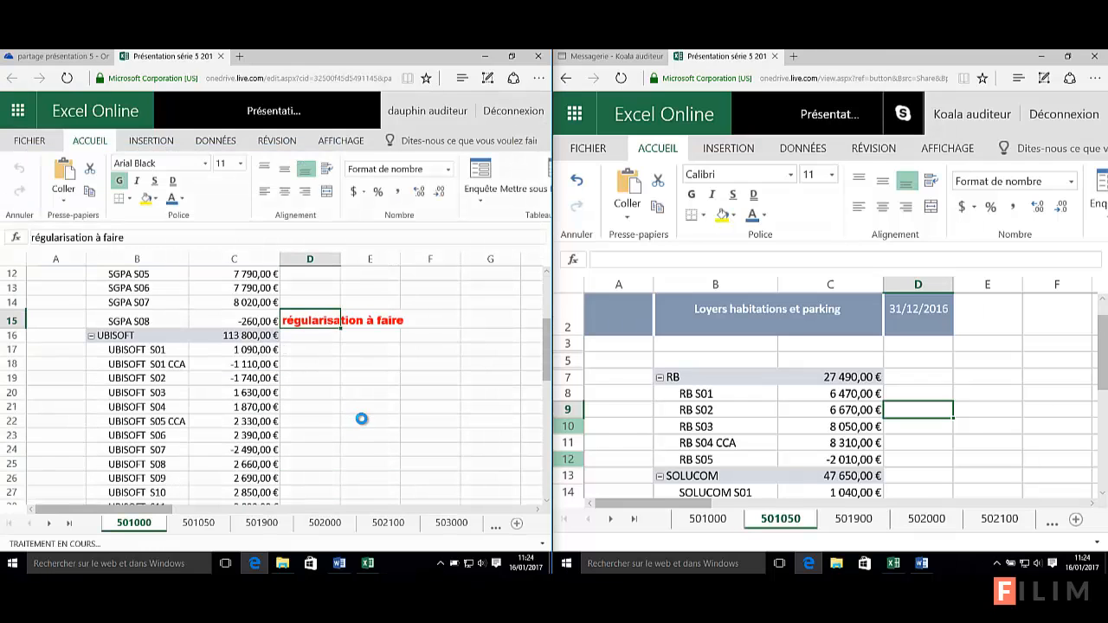
pyautogui.click(546, 287)
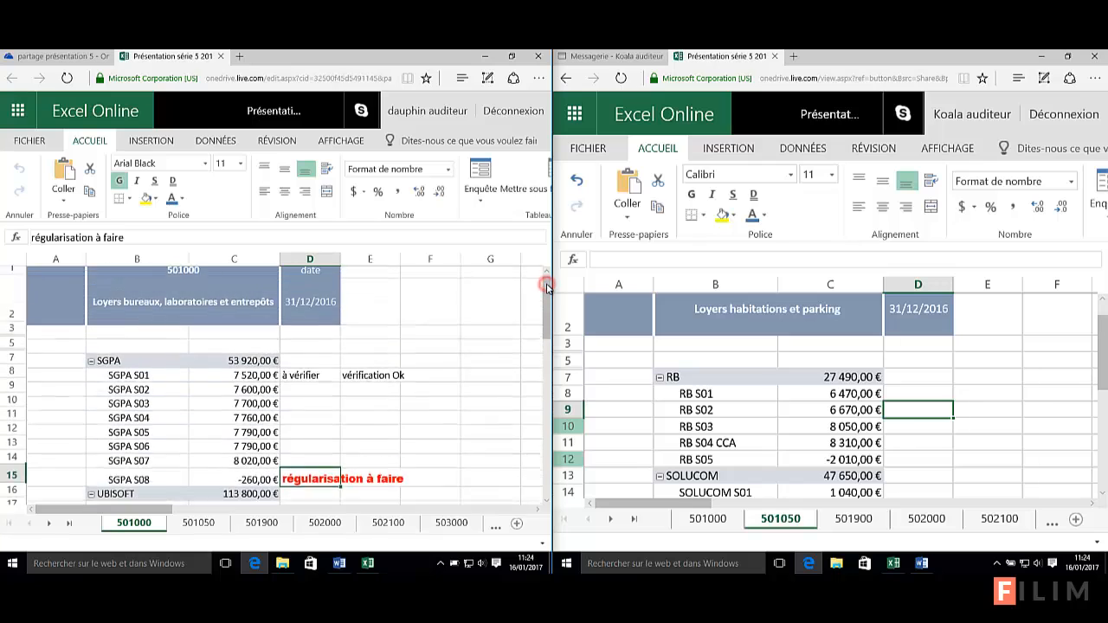
pyautogui.click(197, 523)
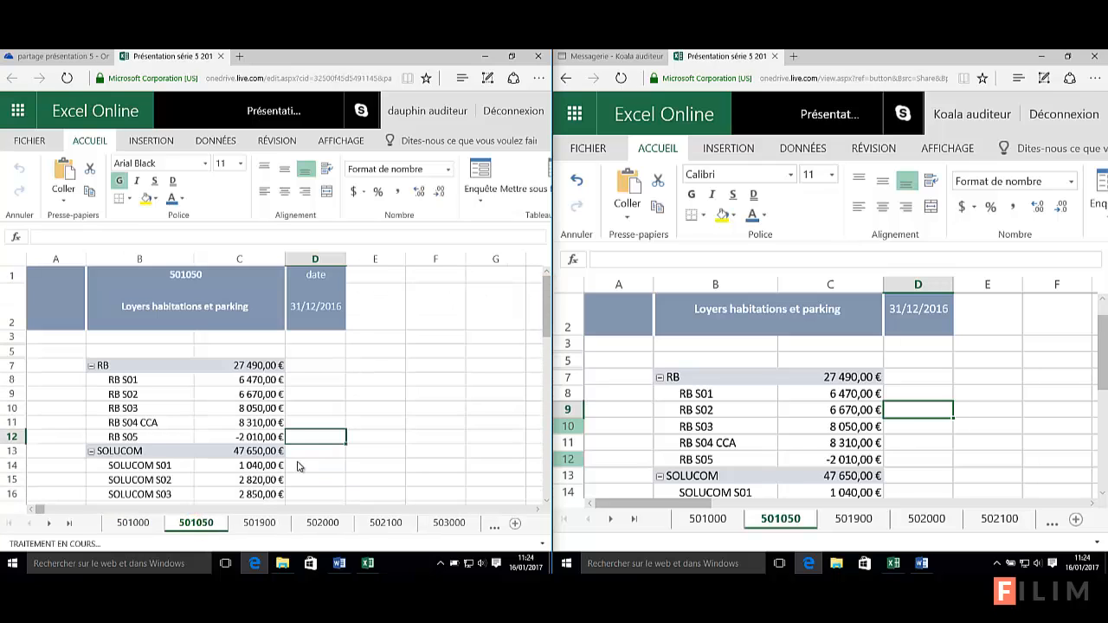
pyautogui.click(325, 381)
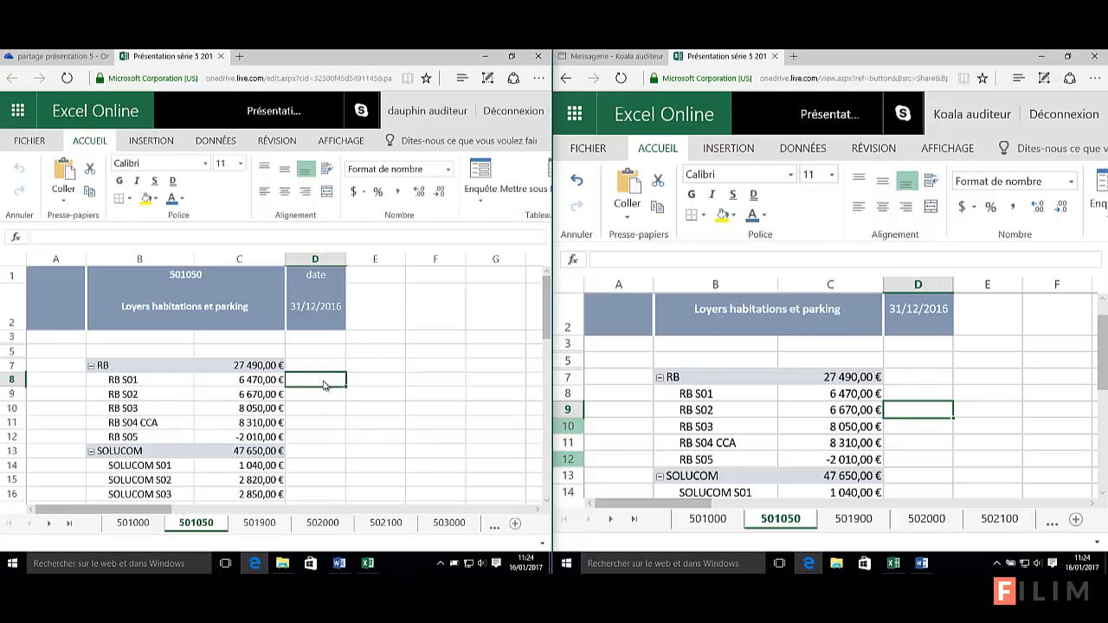
pyautogui.write('=')
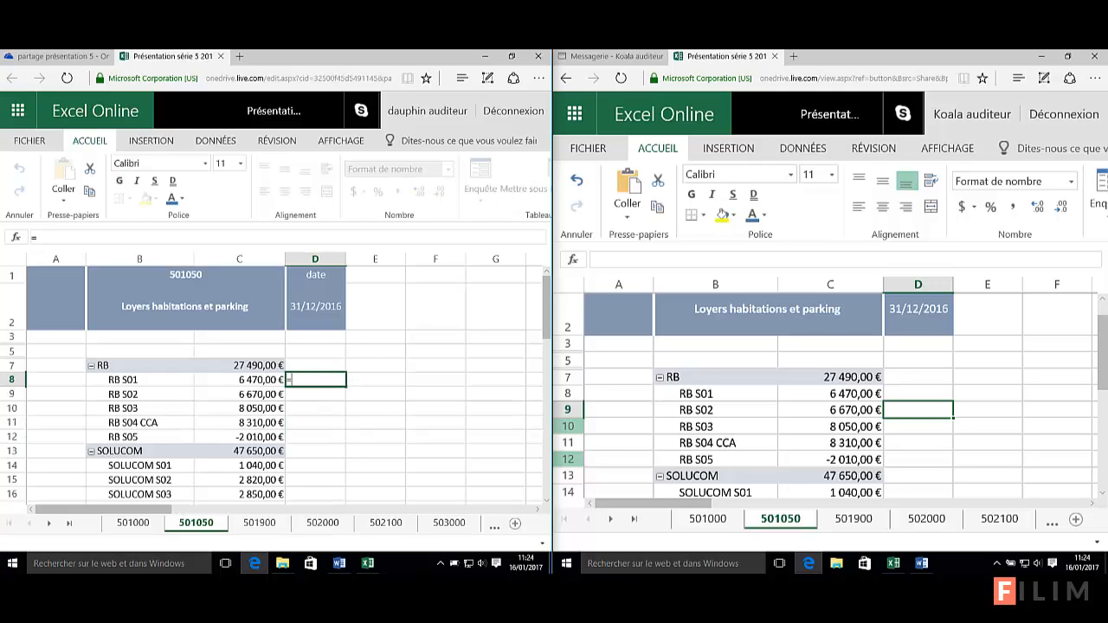
pyautogui.write('c8*2')
pyautogui.press('Return')
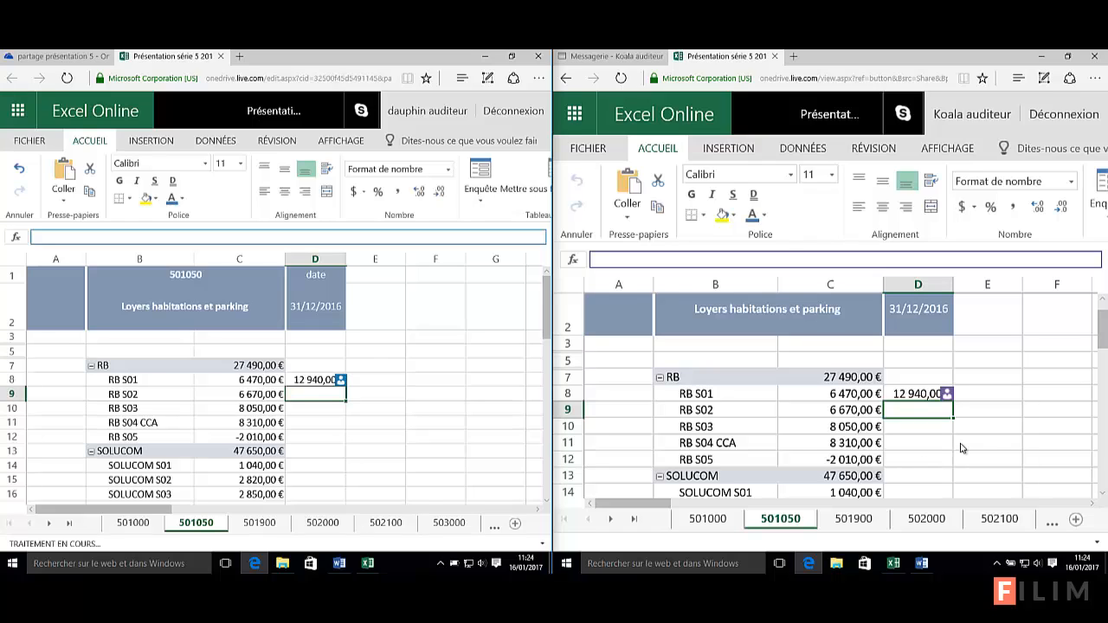
pyautogui.click(987, 443)
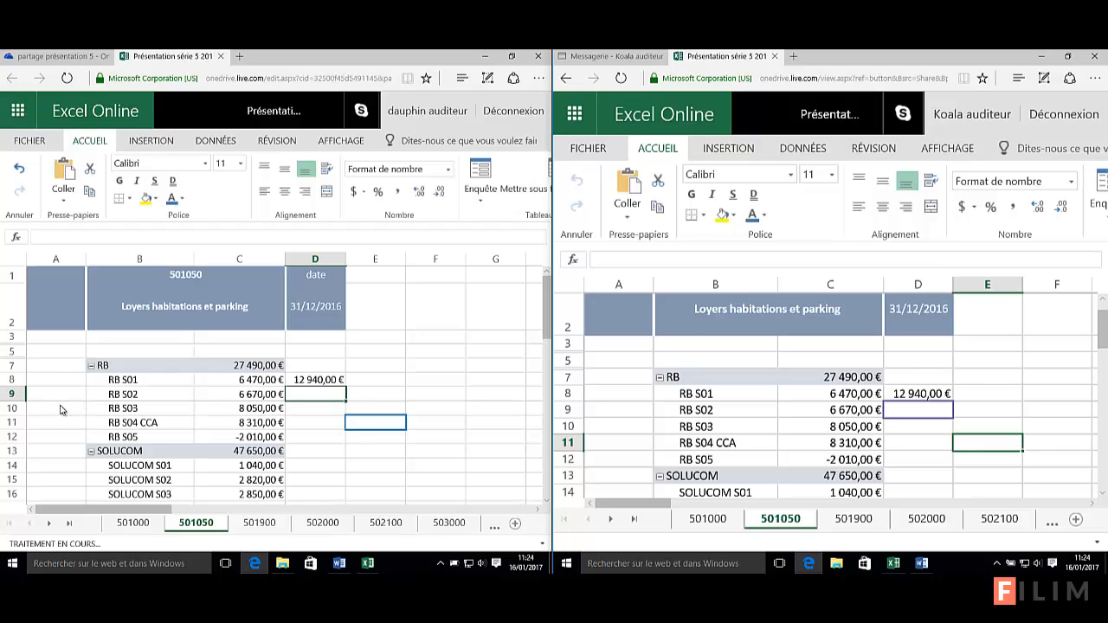
pyautogui.click(442, 397)
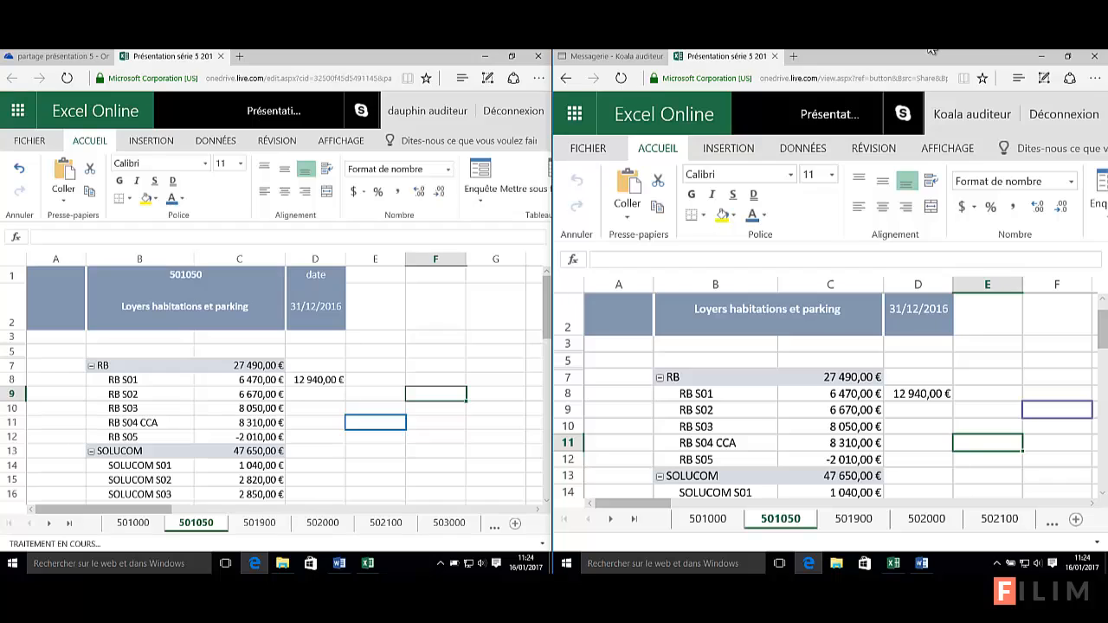
pyautogui.click(987, 382)
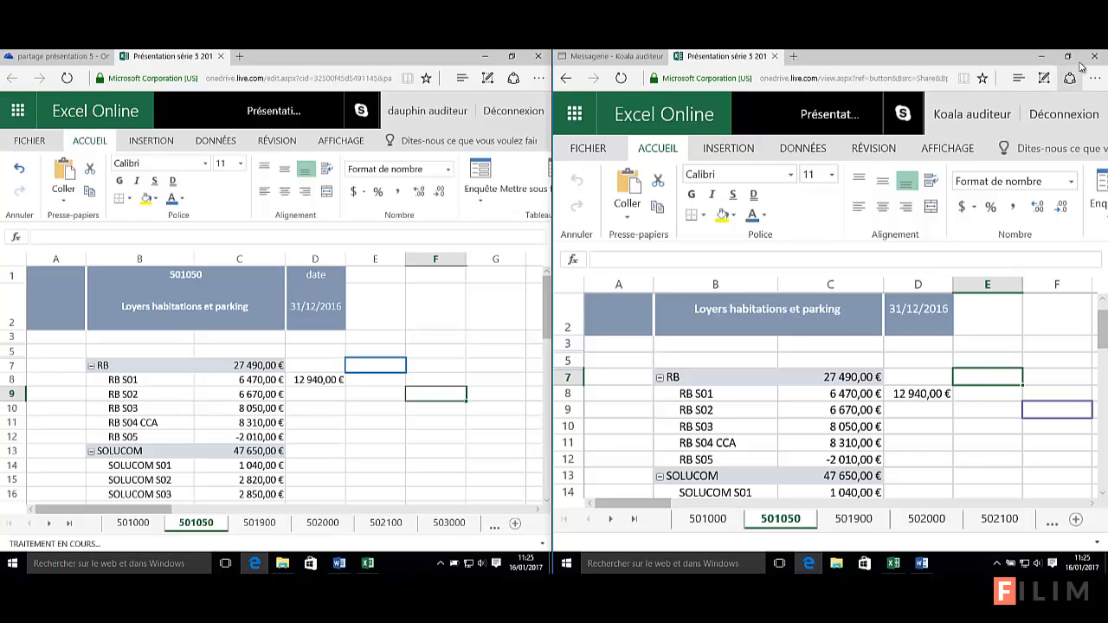
# Close the collaborator's workbook and open OneDrive in a new tab from Outlook's app launcher
pyautogui.click(777, 57)
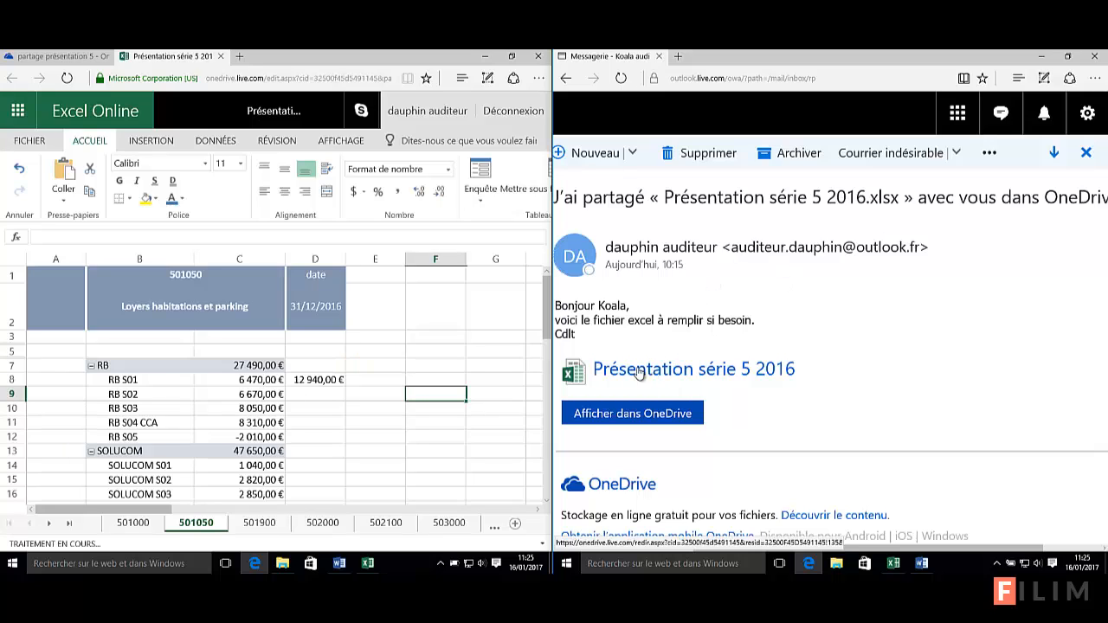
pyautogui.click(955, 116)
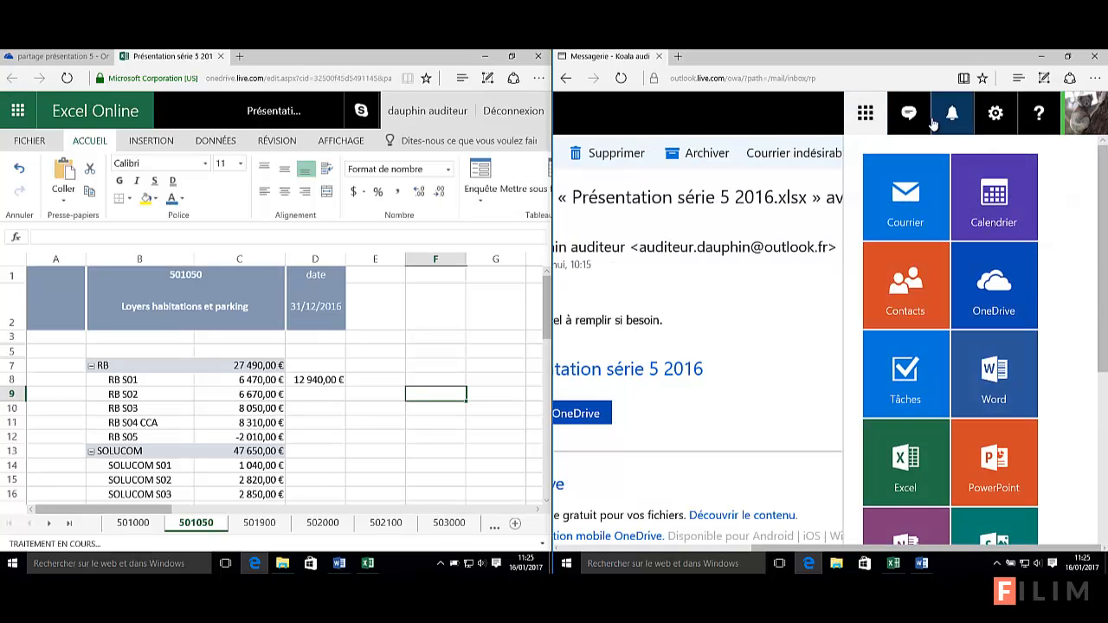
pyautogui.click(987, 278)
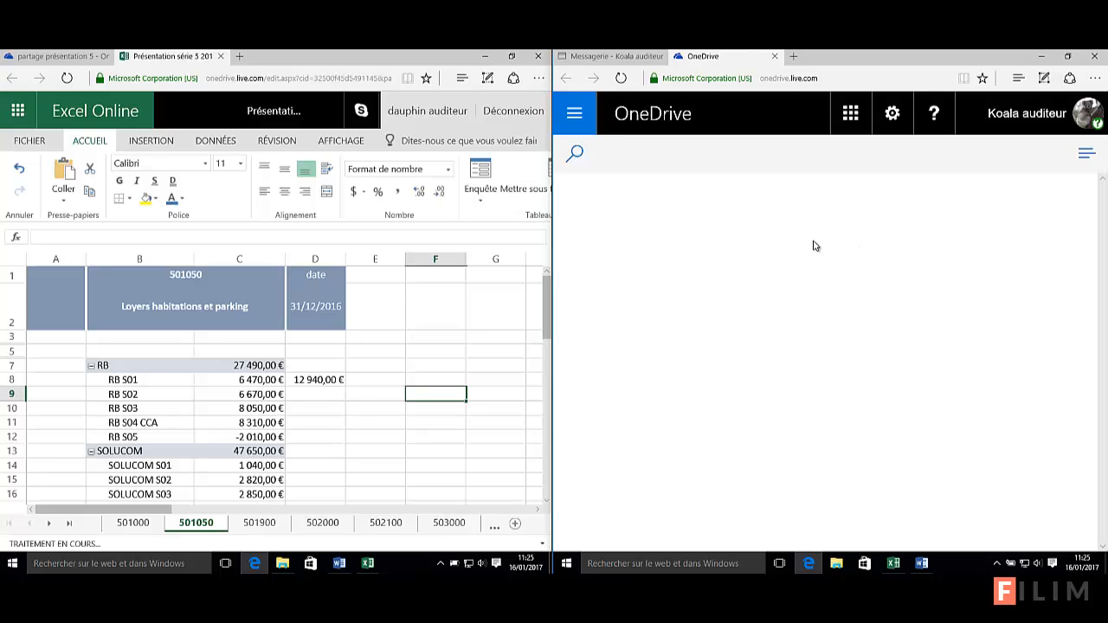
# View OneDrive's shared files, then close the OneDrive and mail tabs
pyautogui.click(574, 118)
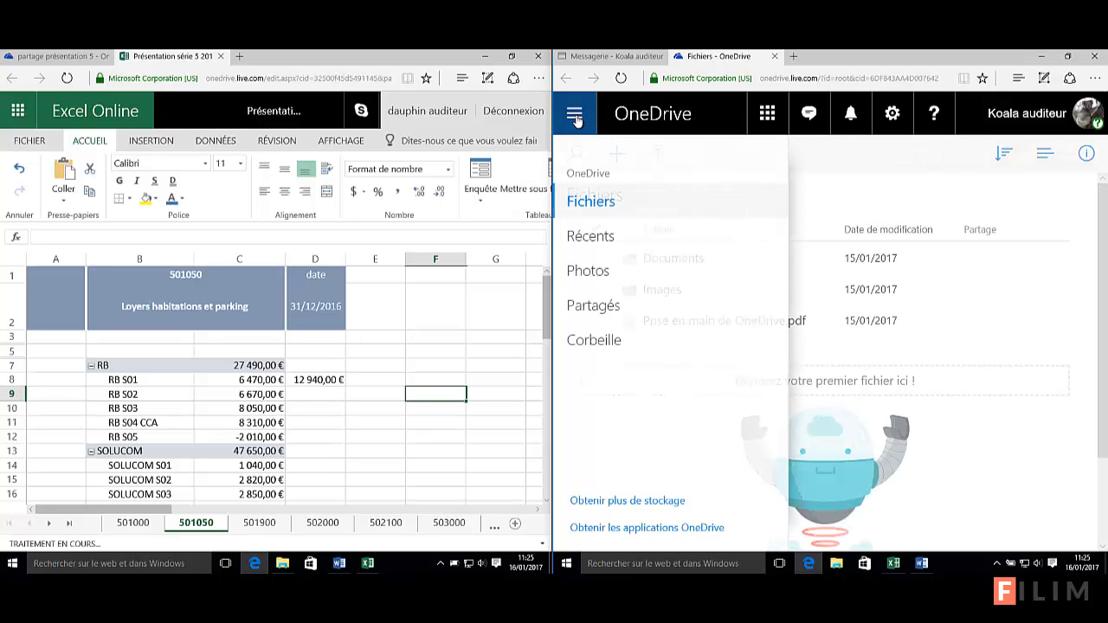
pyautogui.click(597, 308)
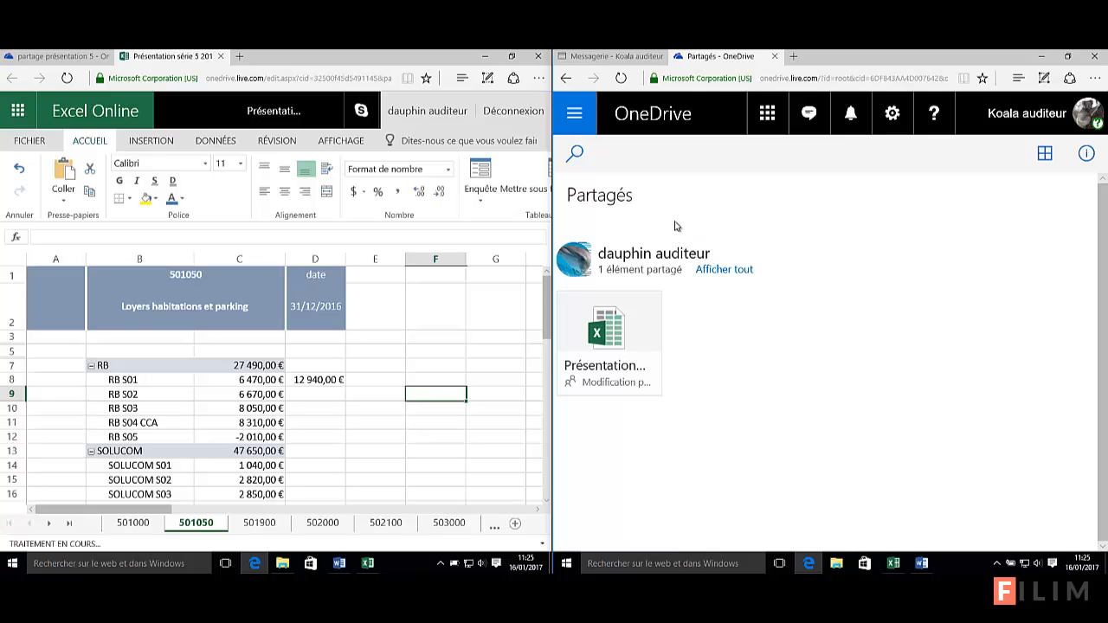
pyautogui.click(773, 56)
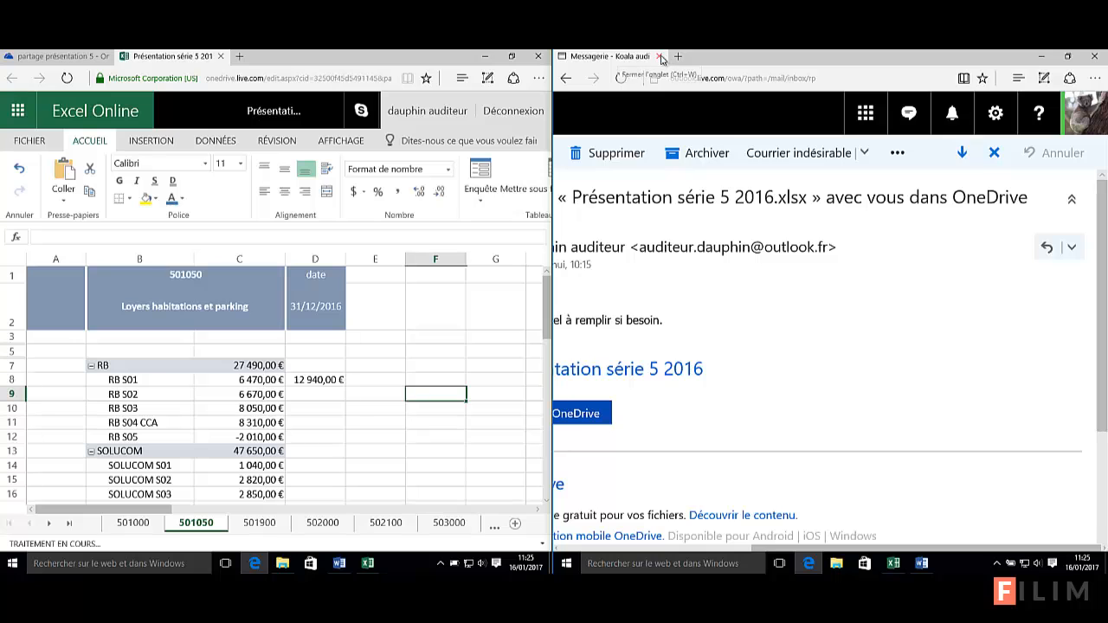
pyautogui.click(660, 56)
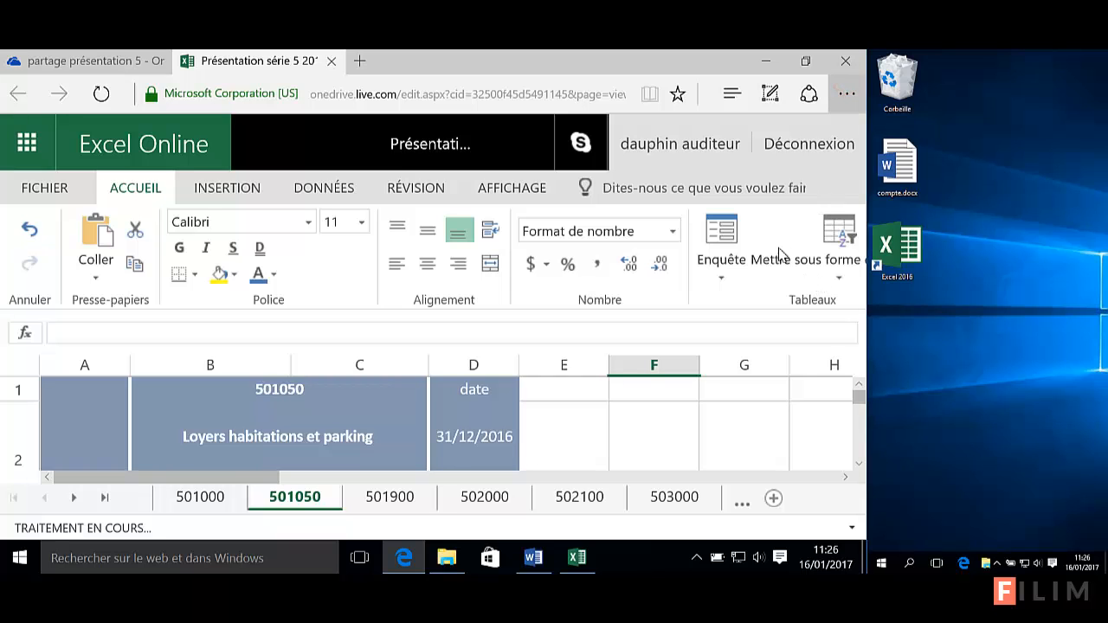
# Reduce Edge's page zoom to 125% and close the Excel Online workbook tab
pyautogui.hotkey('alt', 'x')
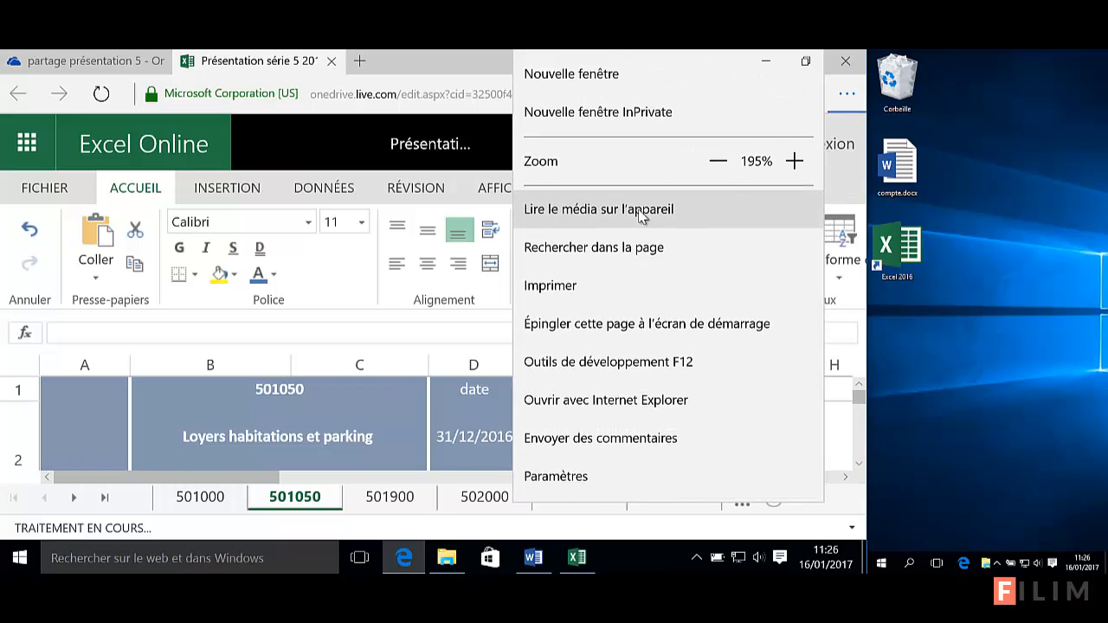
pyautogui.click(719, 163)
pyautogui.click(719, 162)
pyautogui.click(719, 163)
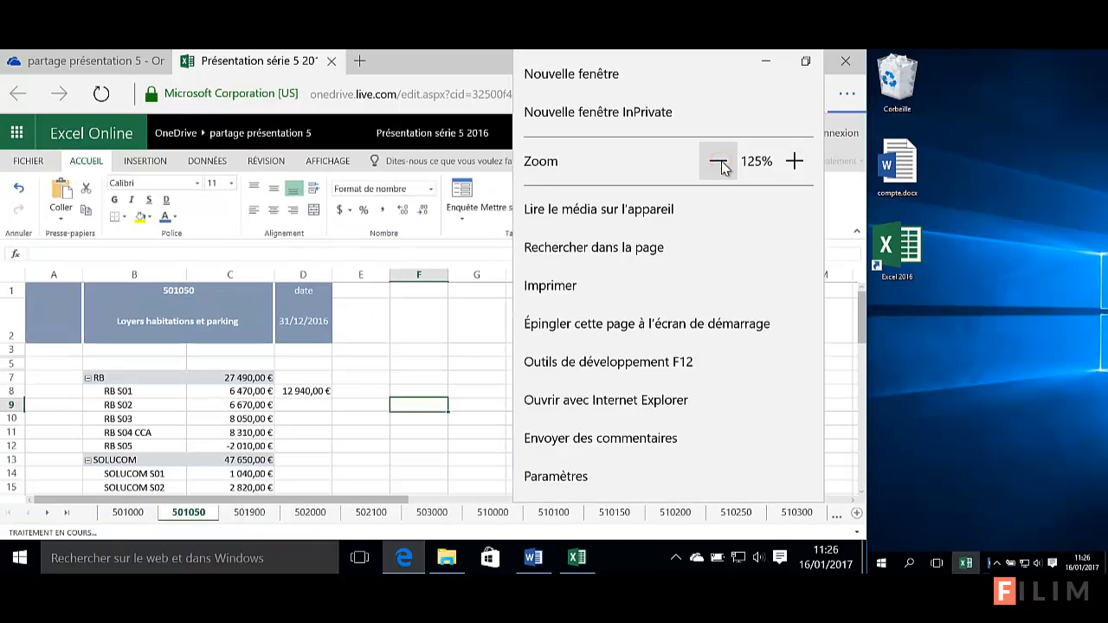
pyautogui.click(427, 357)
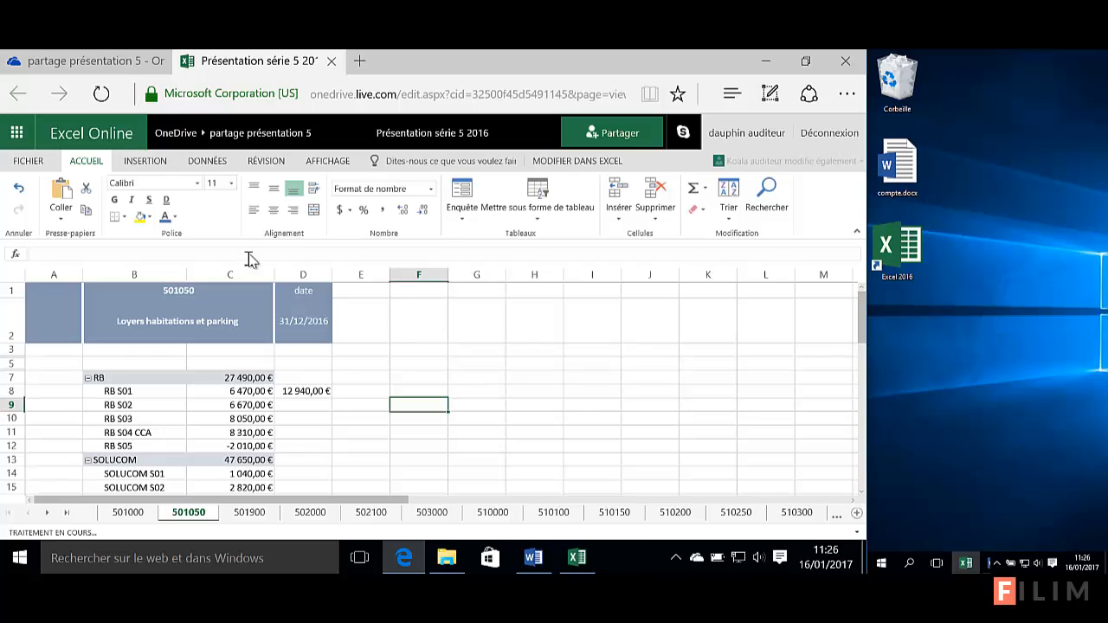
pyautogui.click(330, 61)
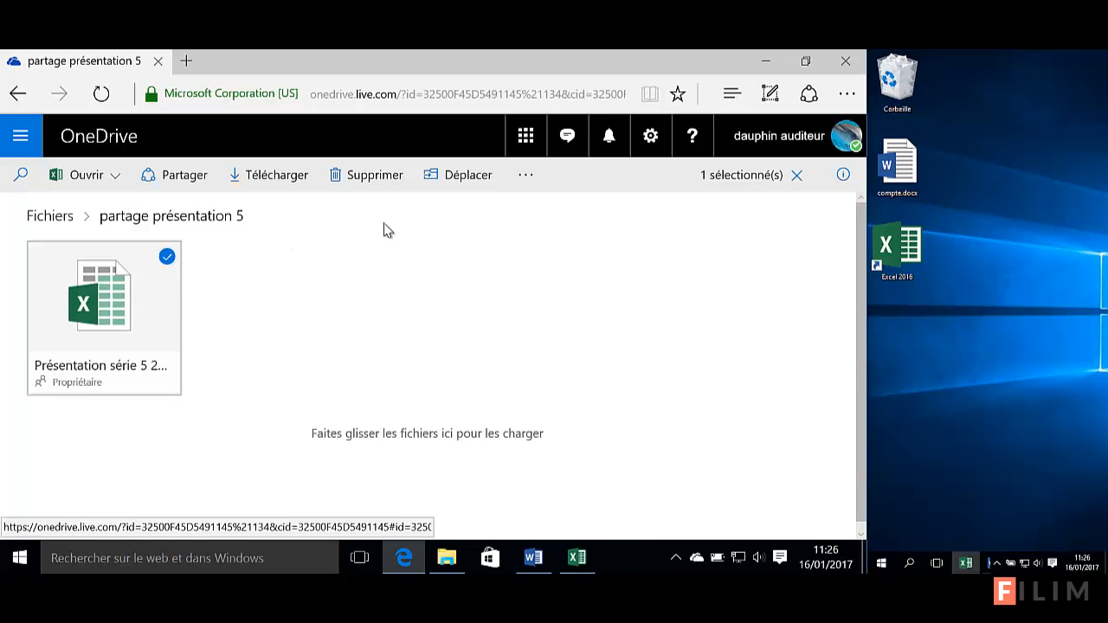
# Check the workbook's extra actions such as Historique des versions, then close the Edge window
pyautogui.click(211, 258)
pyautogui.click(167, 256)
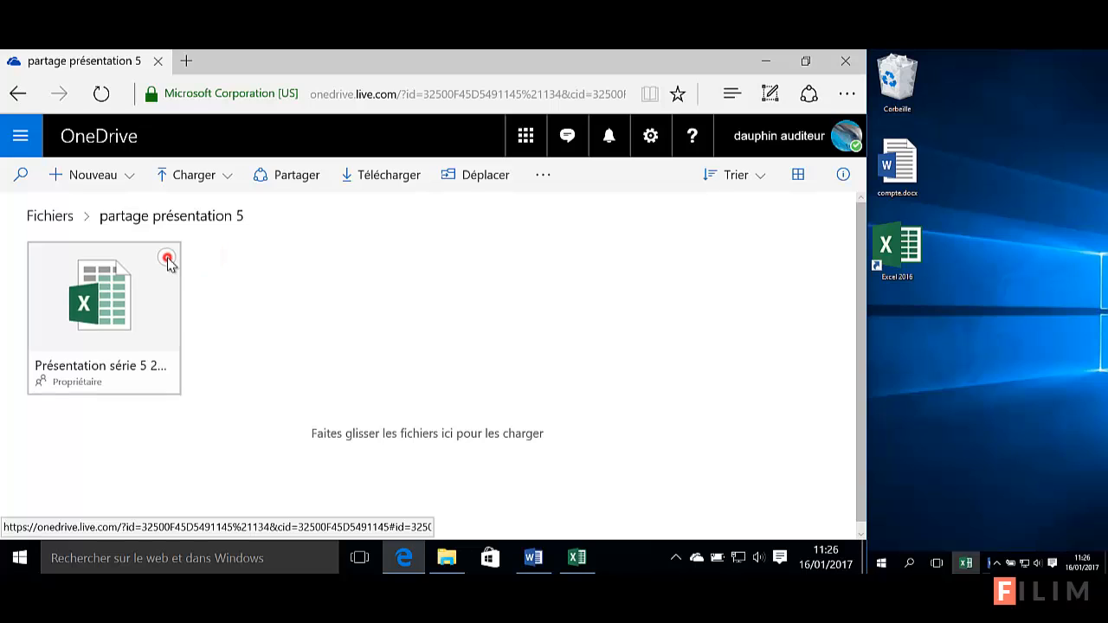
pyautogui.click(523, 177)
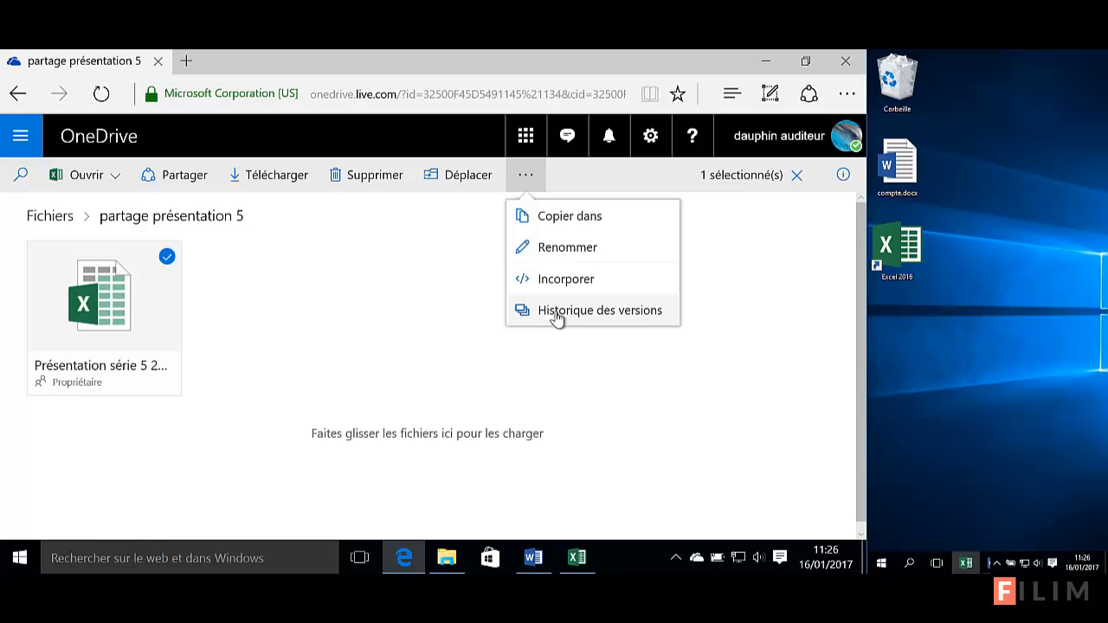
pyautogui.click(309, 288)
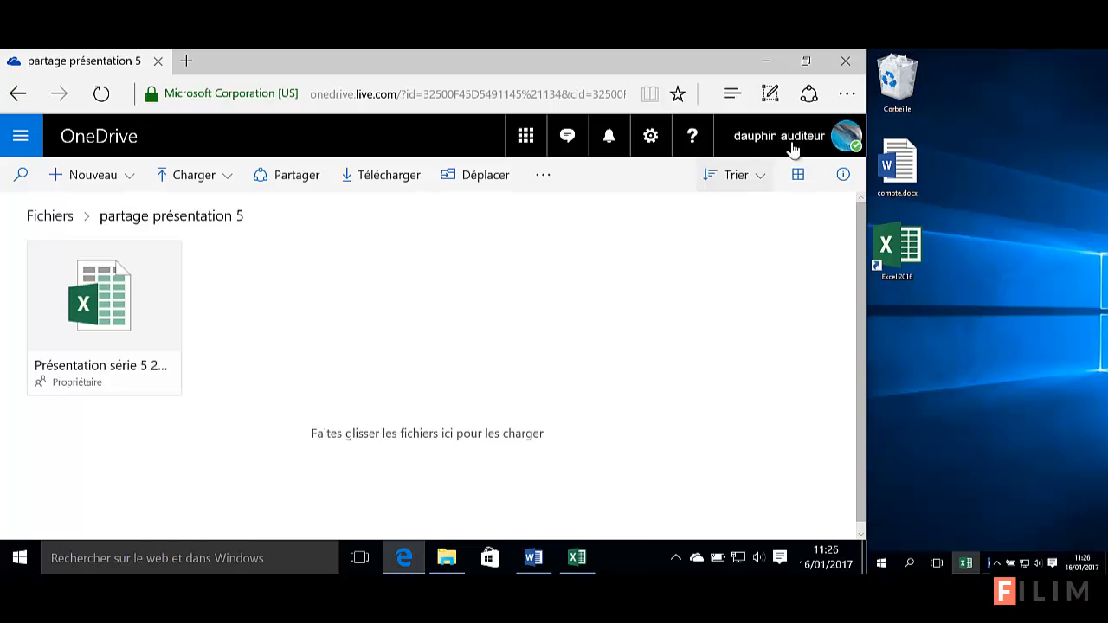
pyautogui.click(849, 63)
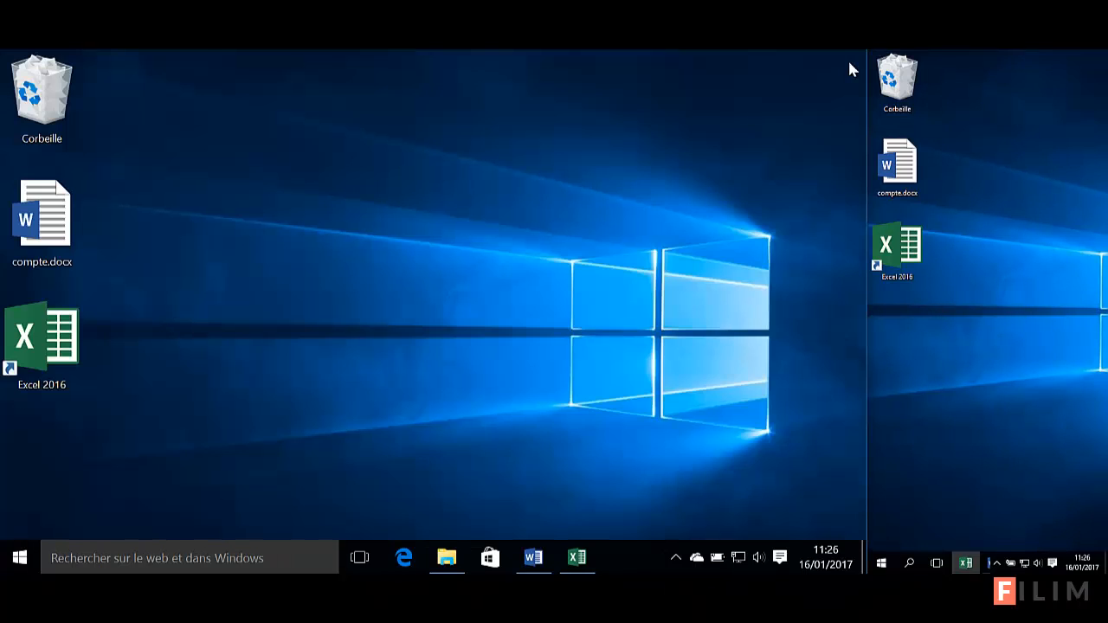
# Open the local synced 'partage présentation 5' OneDrive folder from the taskbar's hidden icons
pyautogui.click(695, 559)
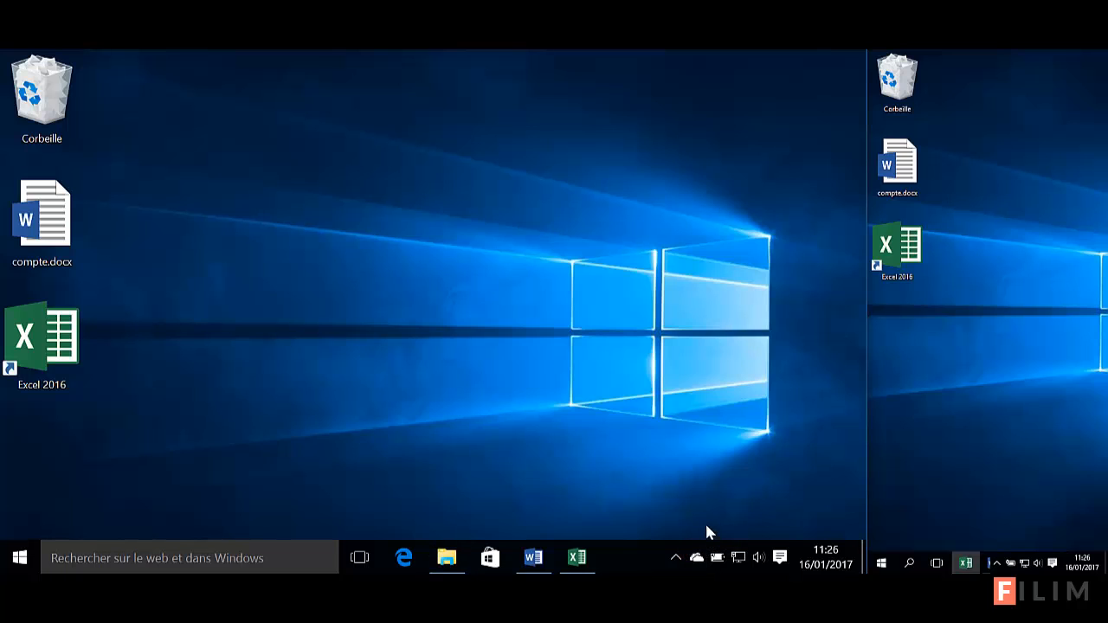
pyautogui.click(677, 557)
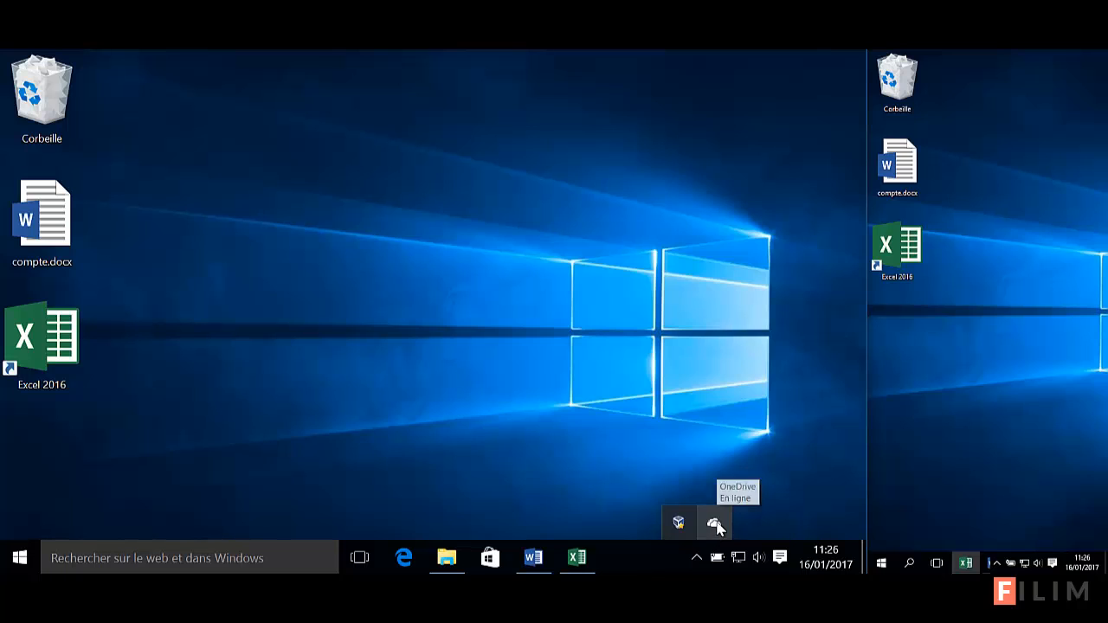
pyautogui.click(715, 523)
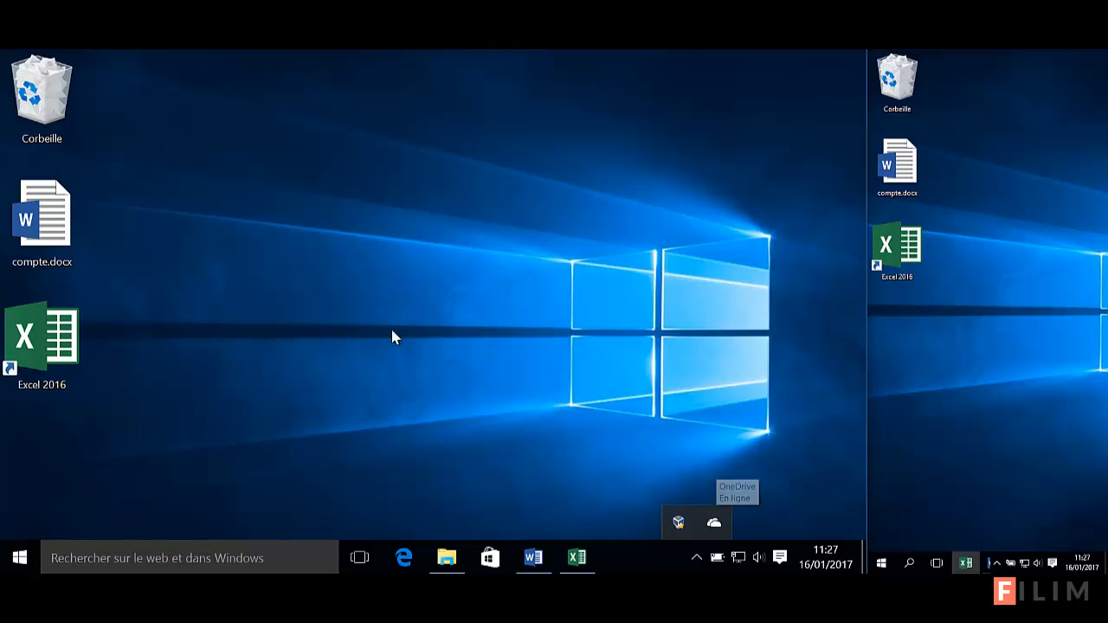
pyautogui.click(447, 556)
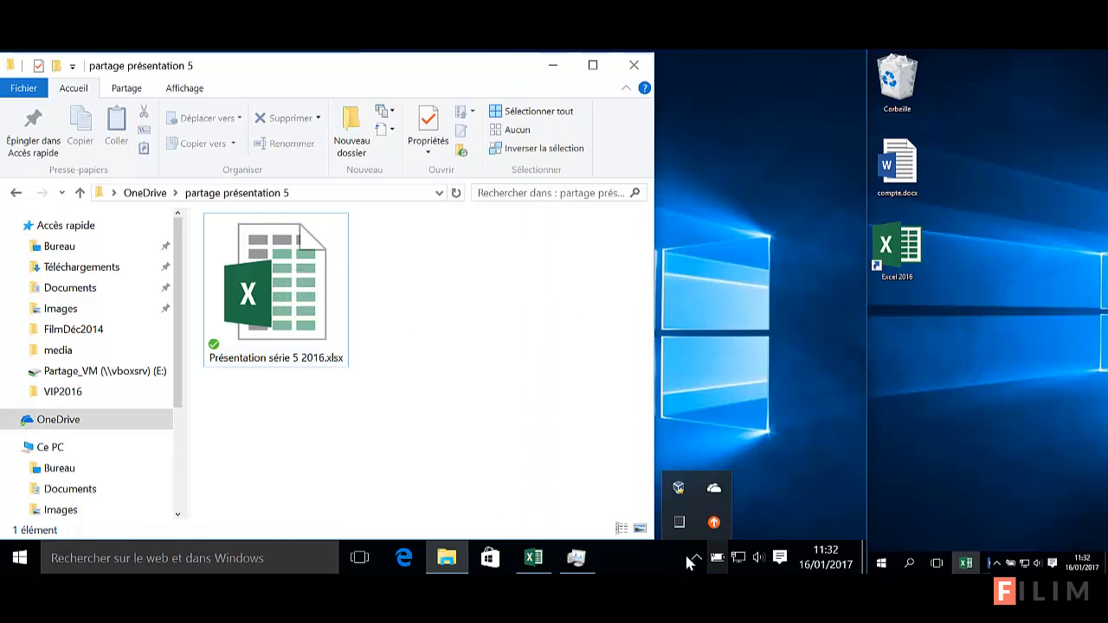
pyautogui.click(448, 397)
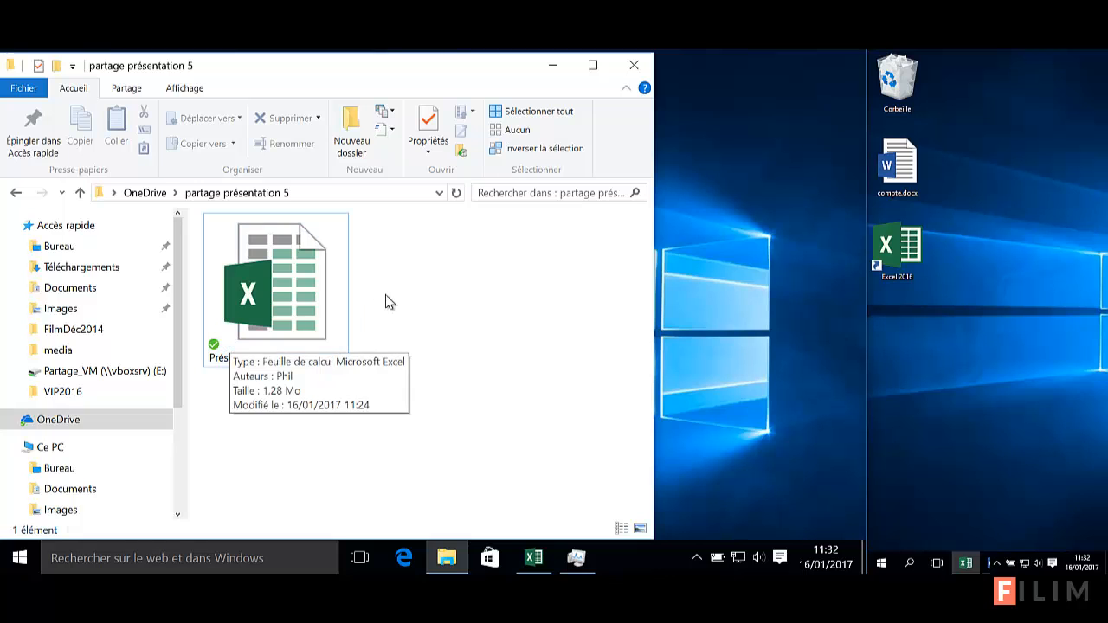
# Open the synced workbook in Excel 2016, check the D8 formula, and switch to sheet 501000
pyautogui.doubleClick(307, 303)
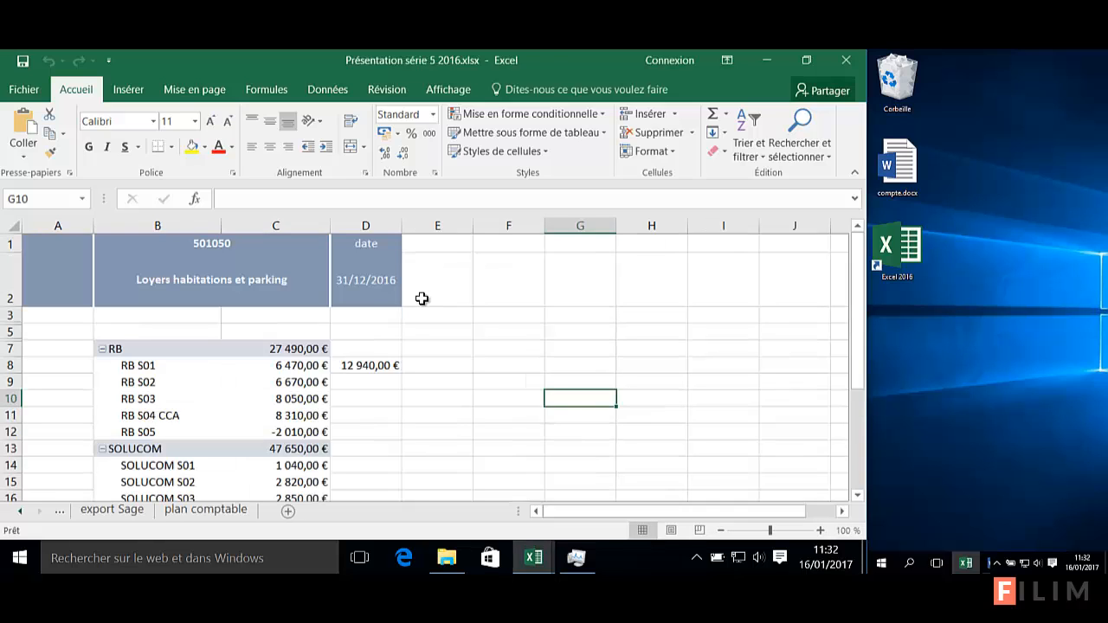
pyautogui.click(381, 364)
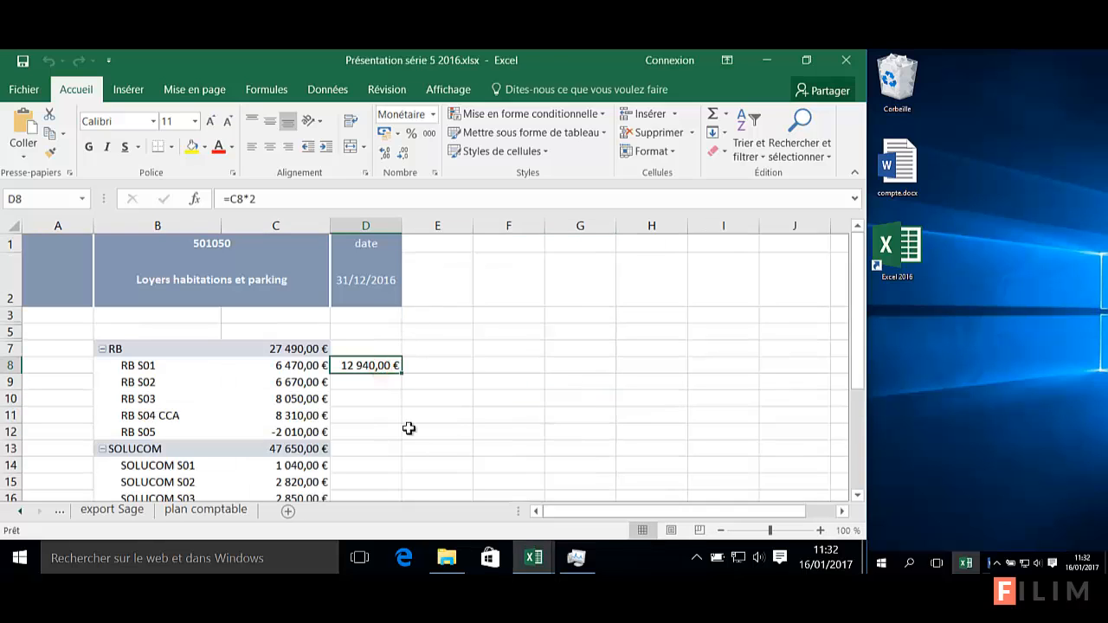
pyautogui.rightClick(21, 516)
pyautogui.click(86, 266)
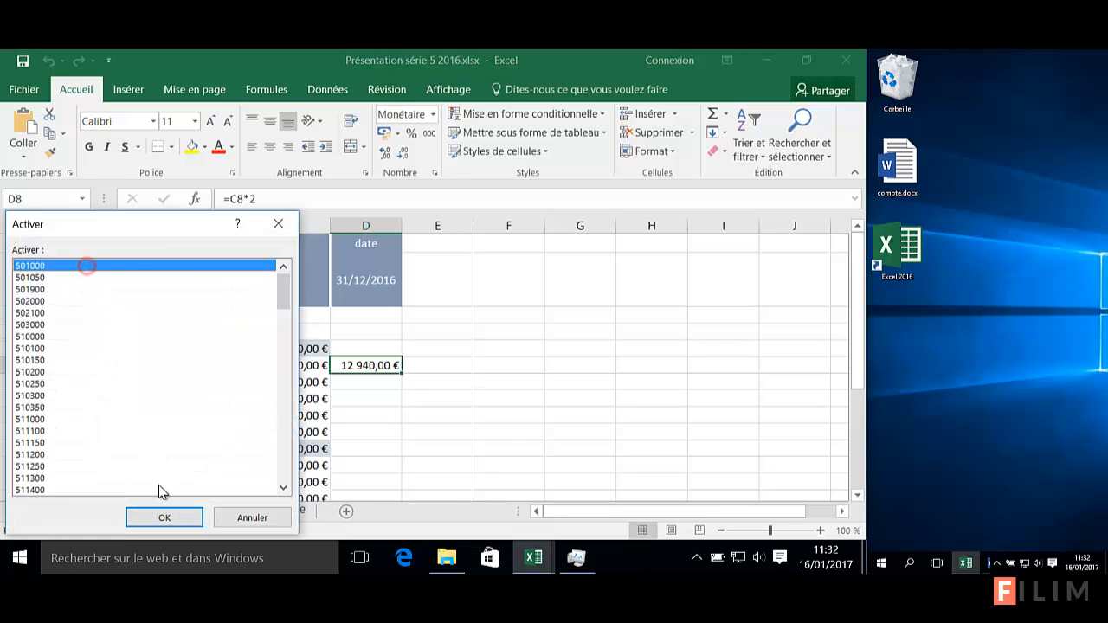
pyautogui.click(156, 516)
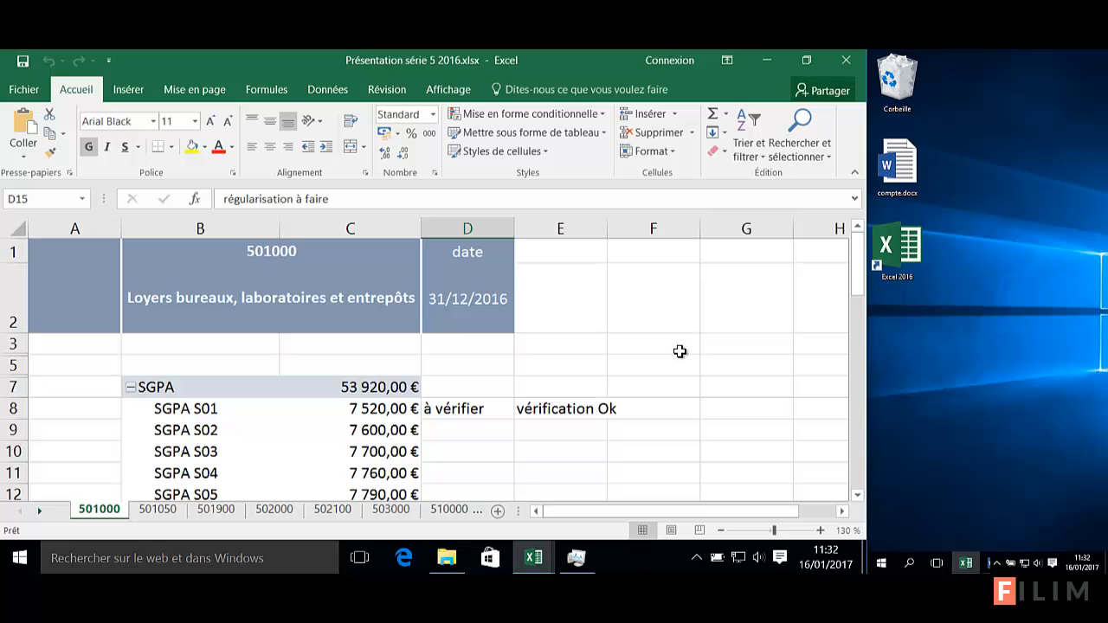
# Look over sheet 501000's verification notes, selecting F3 and a cell below the comments
pyautogui.click(679, 351)
pyautogui.scroll(-1, 688, 353)
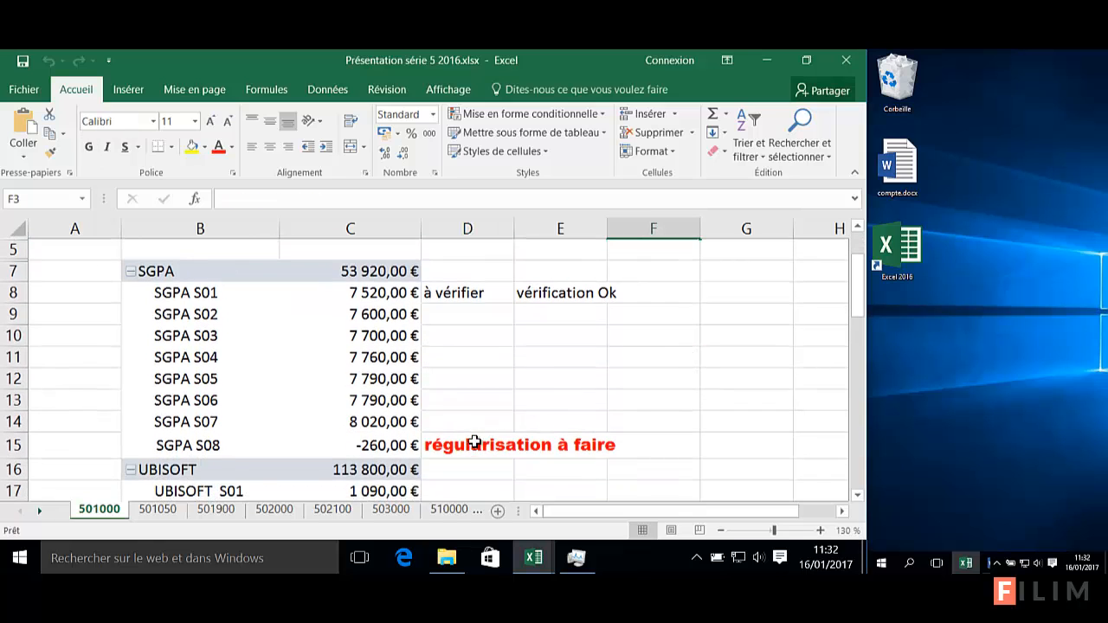
pyautogui.click(616, 374)
pyautogui.scroll(1, 609, 381)
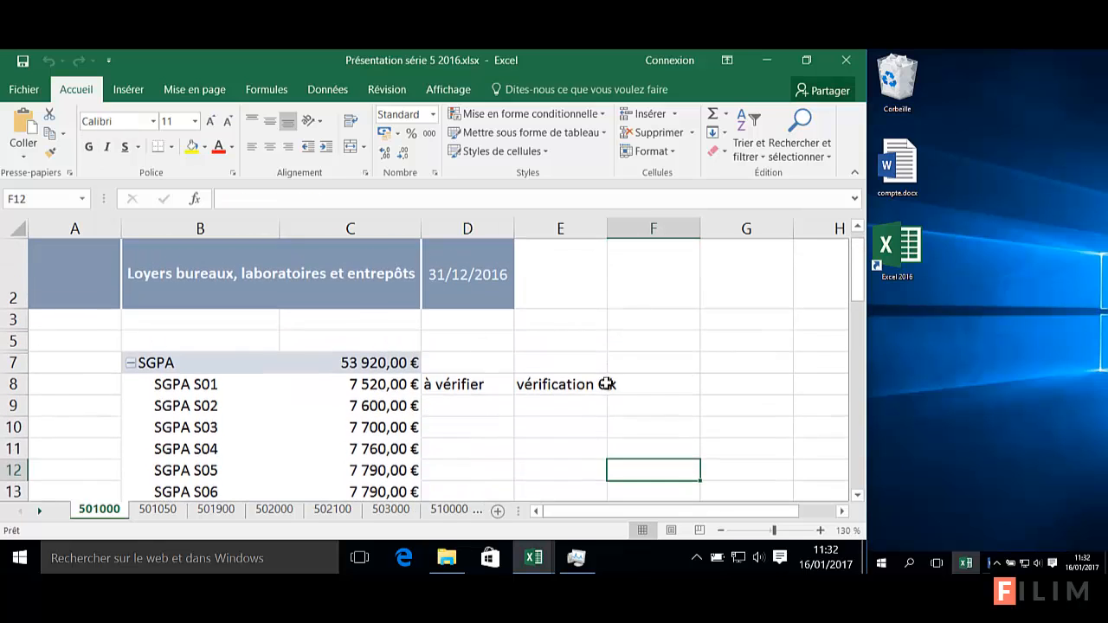
pyautogui.scroll(1, 609, 383)
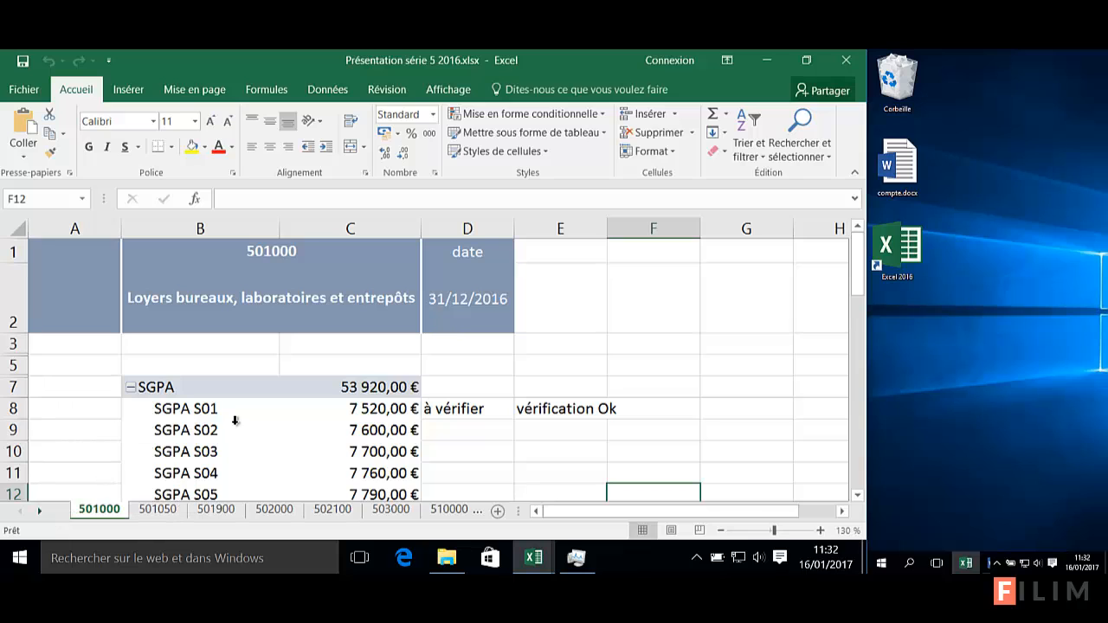
# Switch to the export Sage sheet and select a cell in its source table
pyautogui.rightClick(42, 514)
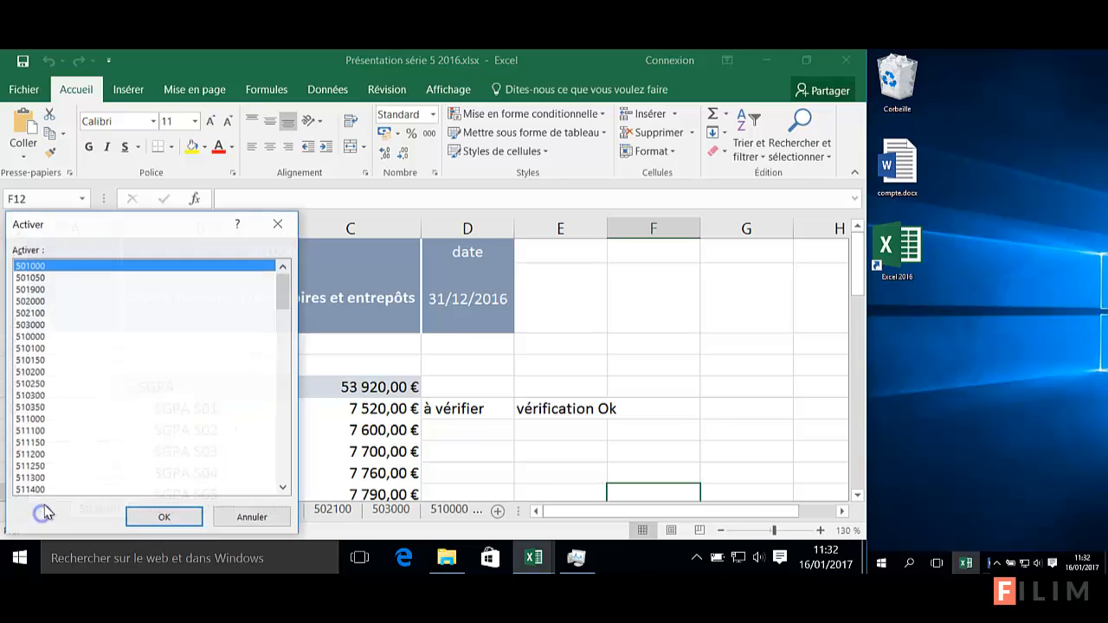
pyautogui.moveTo(284, 299); pyautogui.dragTo(292, 478)
pyautogui.scroll(-2, 293, 477)
pyautogui.click(43, 477)
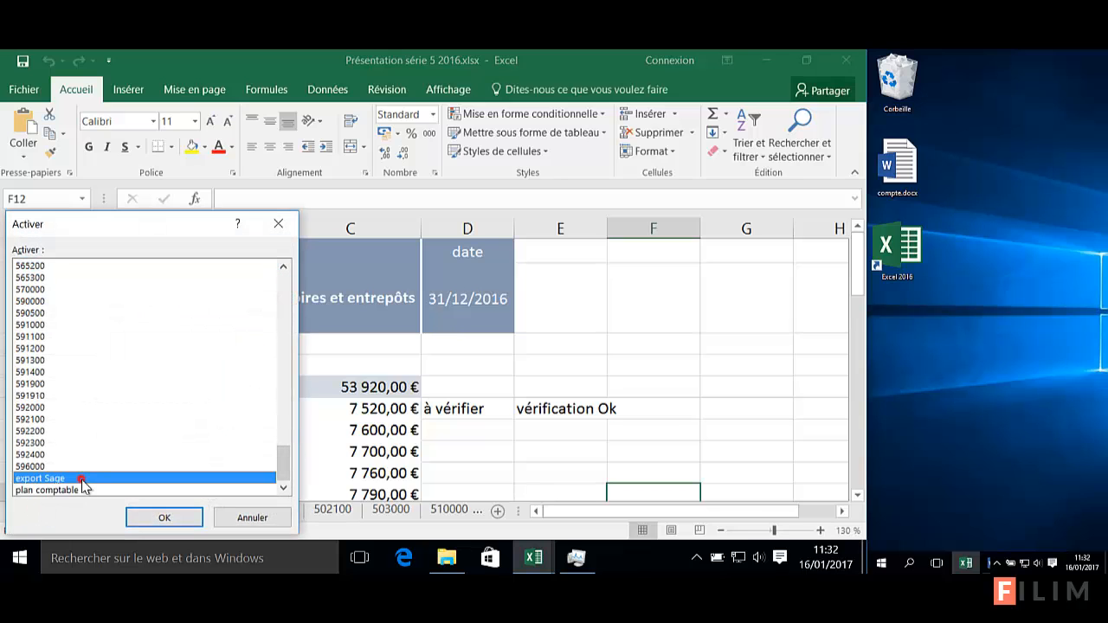
pyautogui.click(161, 517)
pyautogui.click(338, 343)
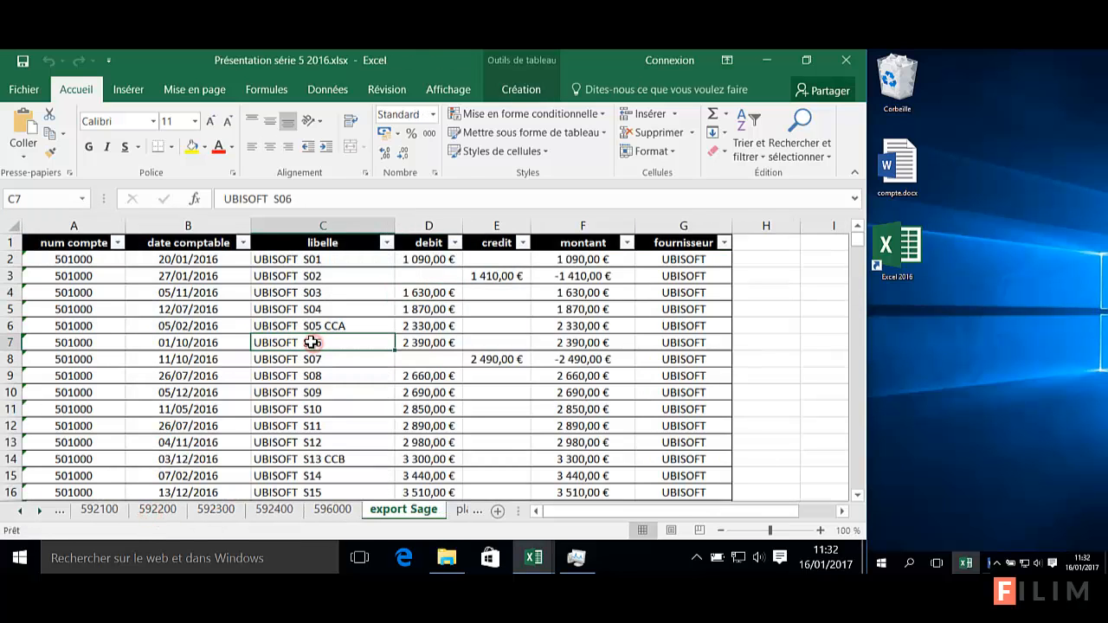
# On sheet 596000, confirm the pivot table's data source is Tableau1 and cancel without changes
pyautogui.click(520, 79)
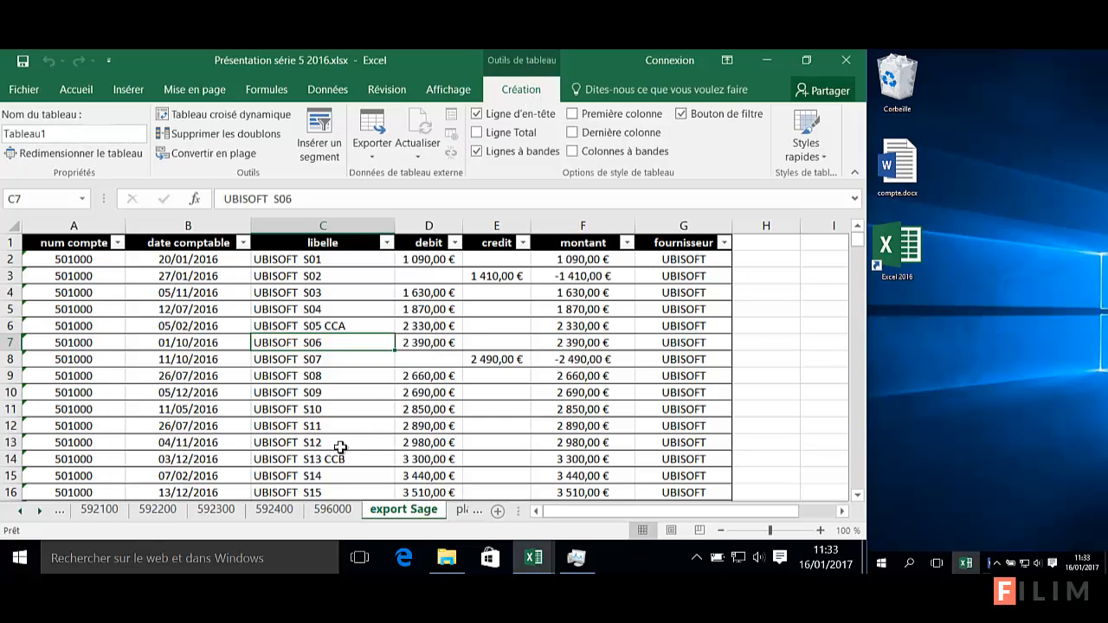
pyautogui.click(331, 513)
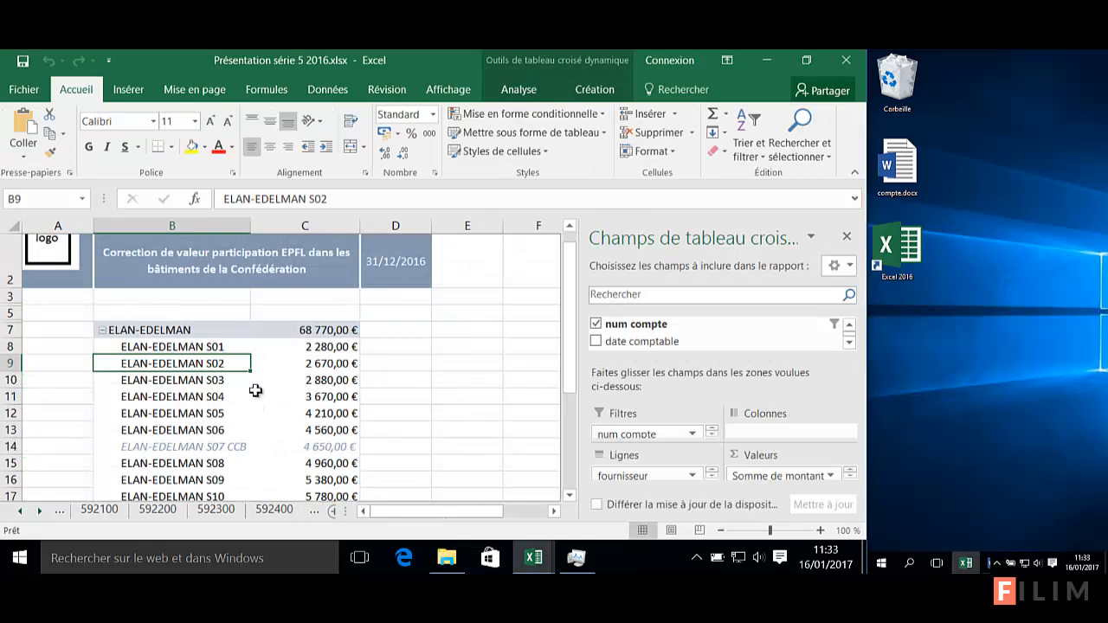
pyautogui.click(258, 394)
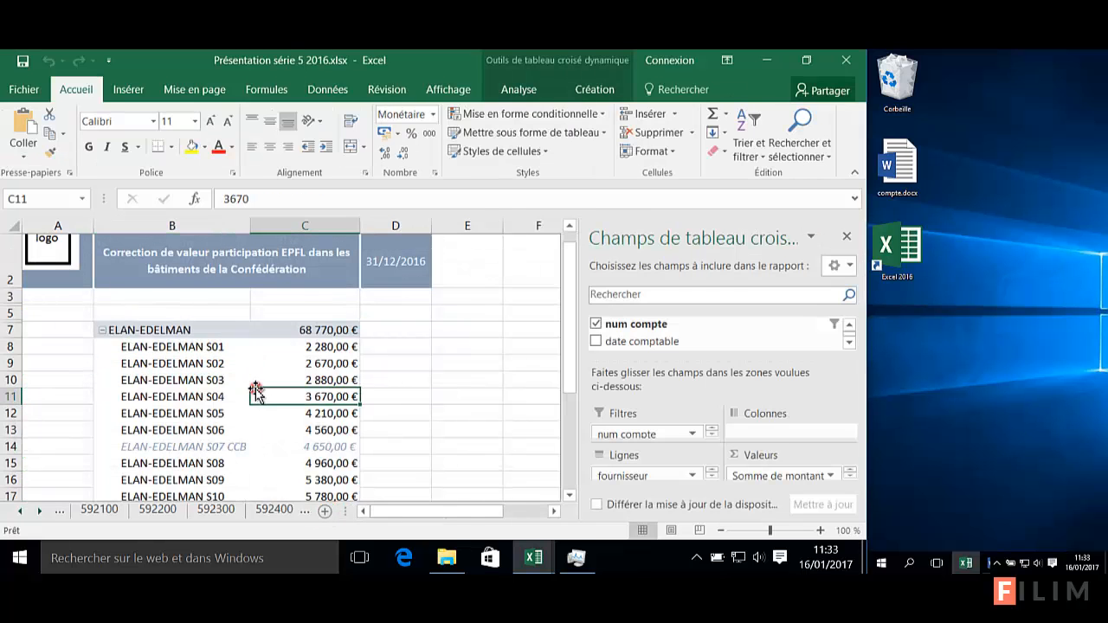
pyautogui.click(531, 90)
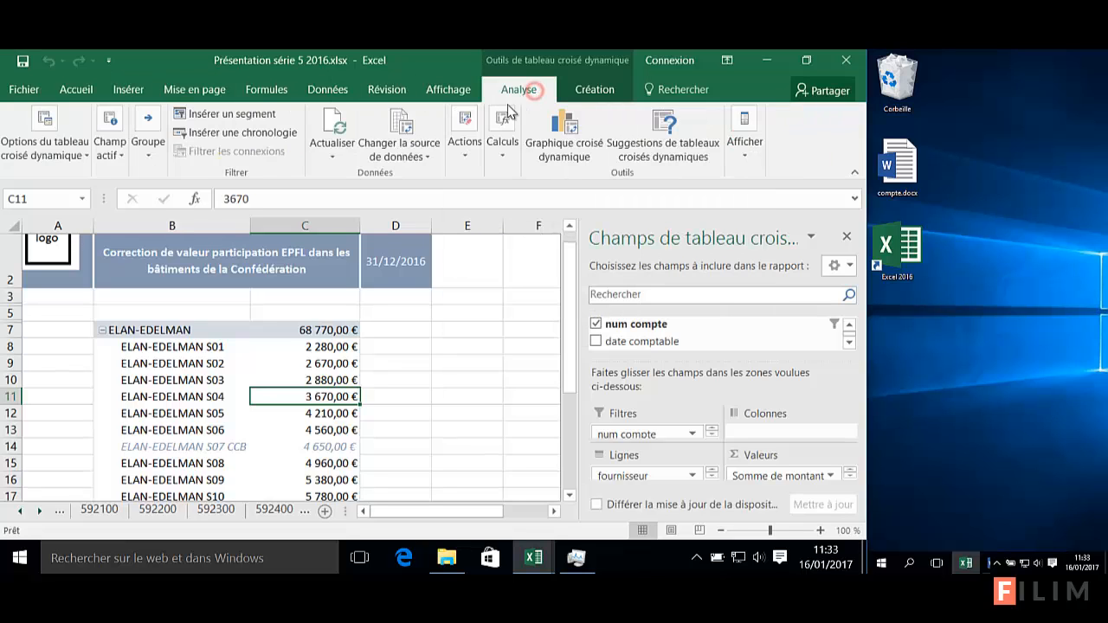
pyautogui.click(391, 157)
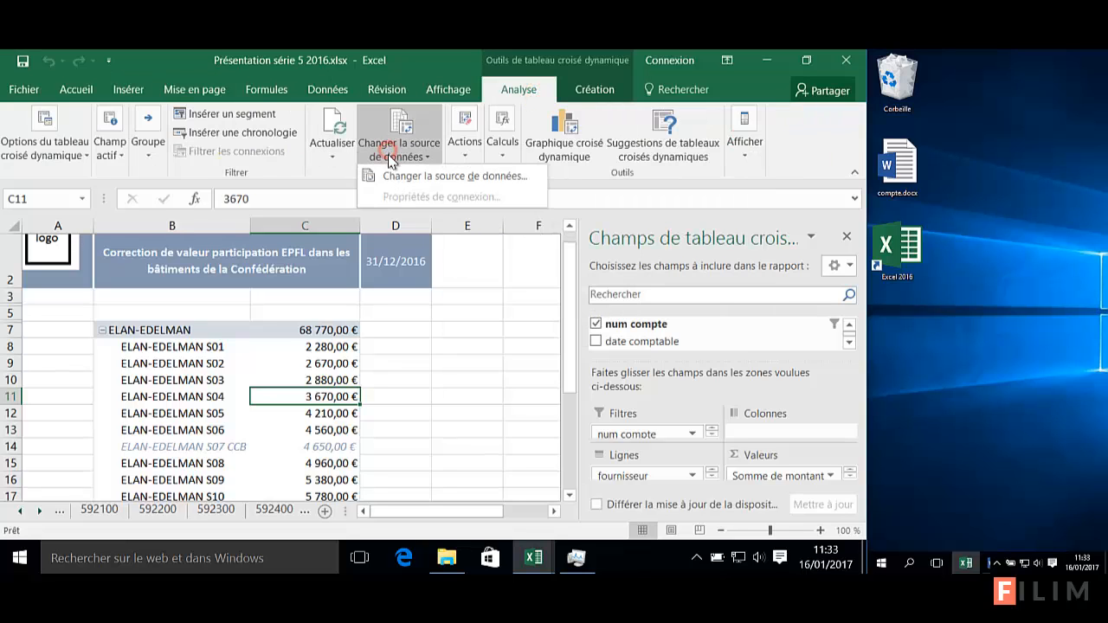
pyautogui.click(391, 179)
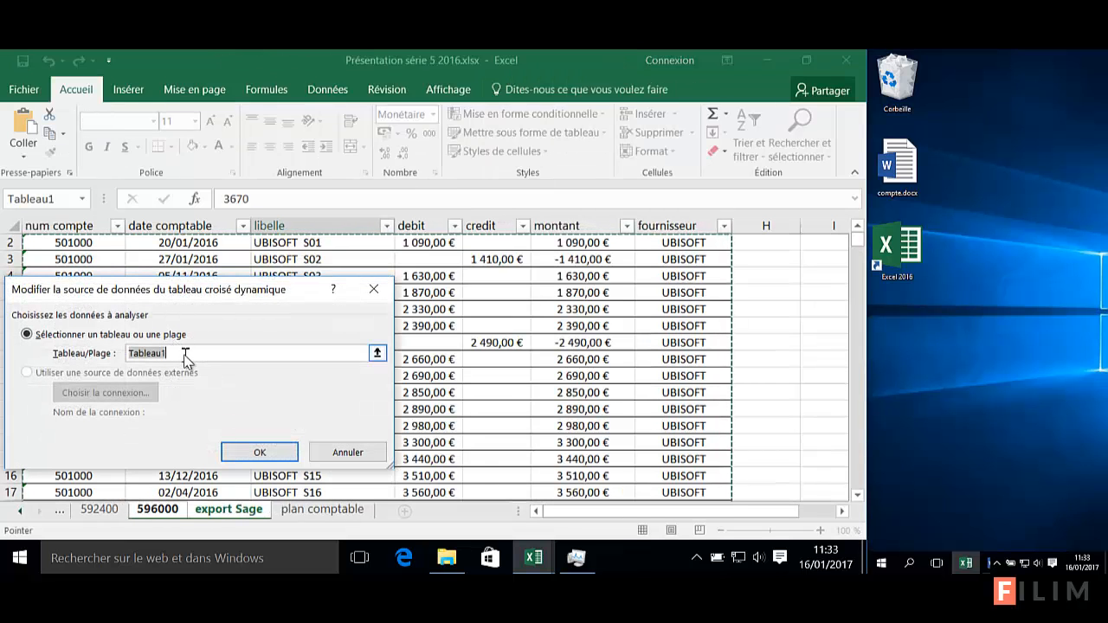
pyautogui.click(347, 453)
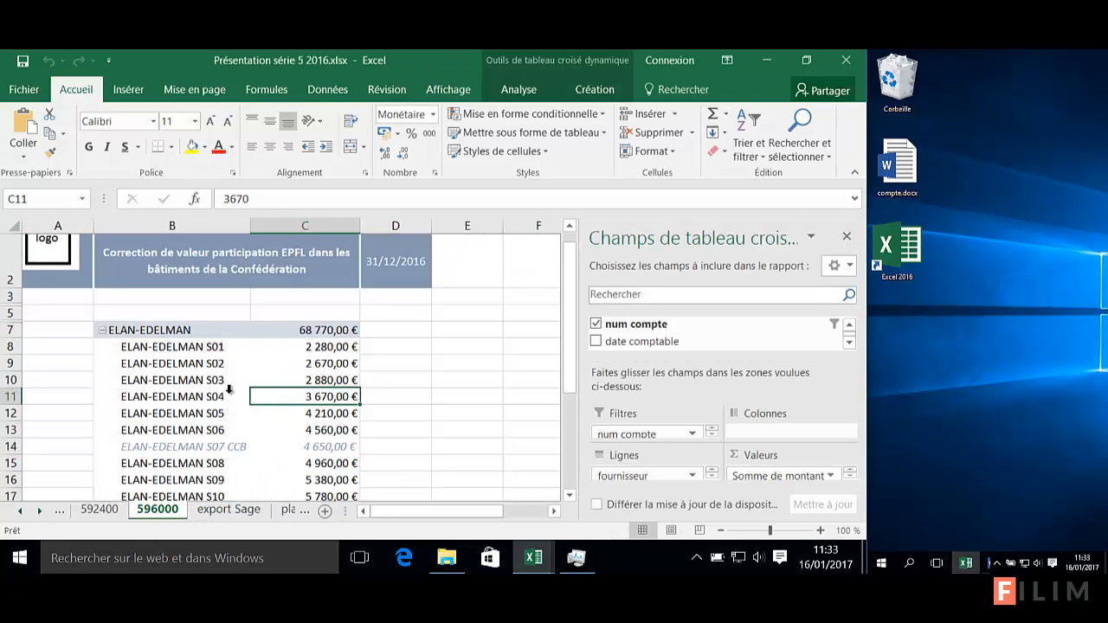
# Inspect the ELAN-EDELMAN S03 row label and its 2 880,00 € amount in the pivot
pyautogui.click(191, 379)
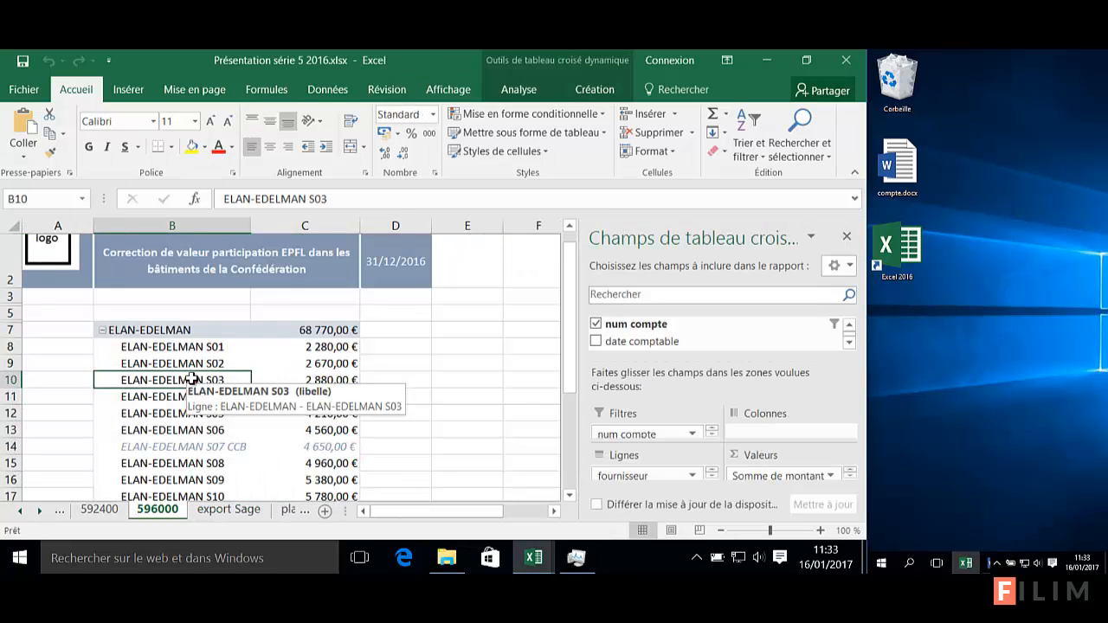
pyautogui.click(283, 379)
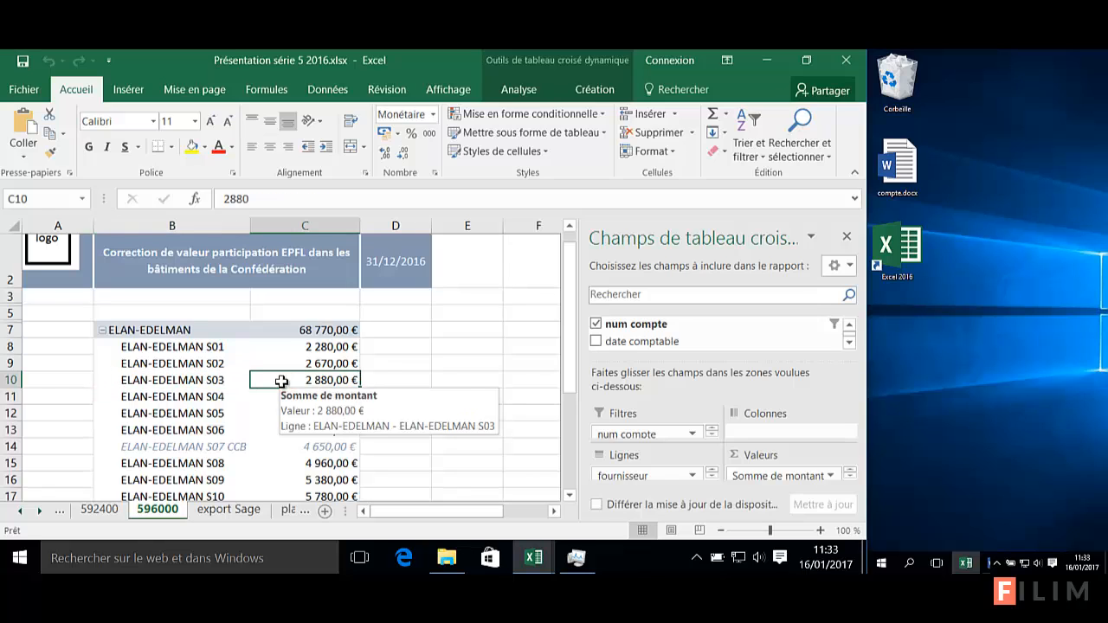
pyautogui.click(223, 380)
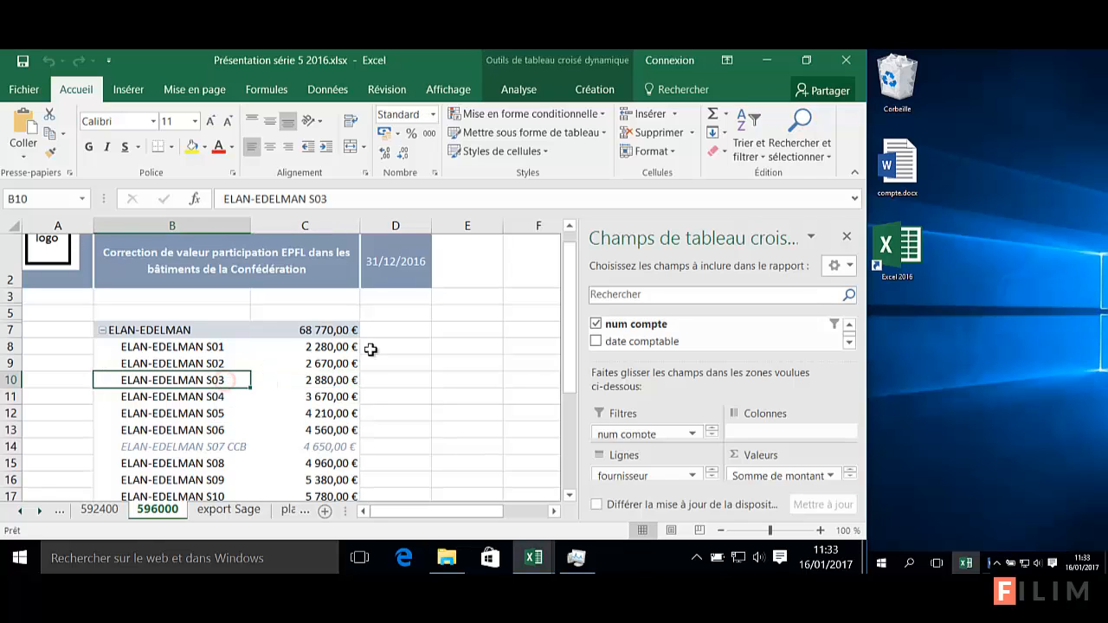
pyautogui.click(505, 364)
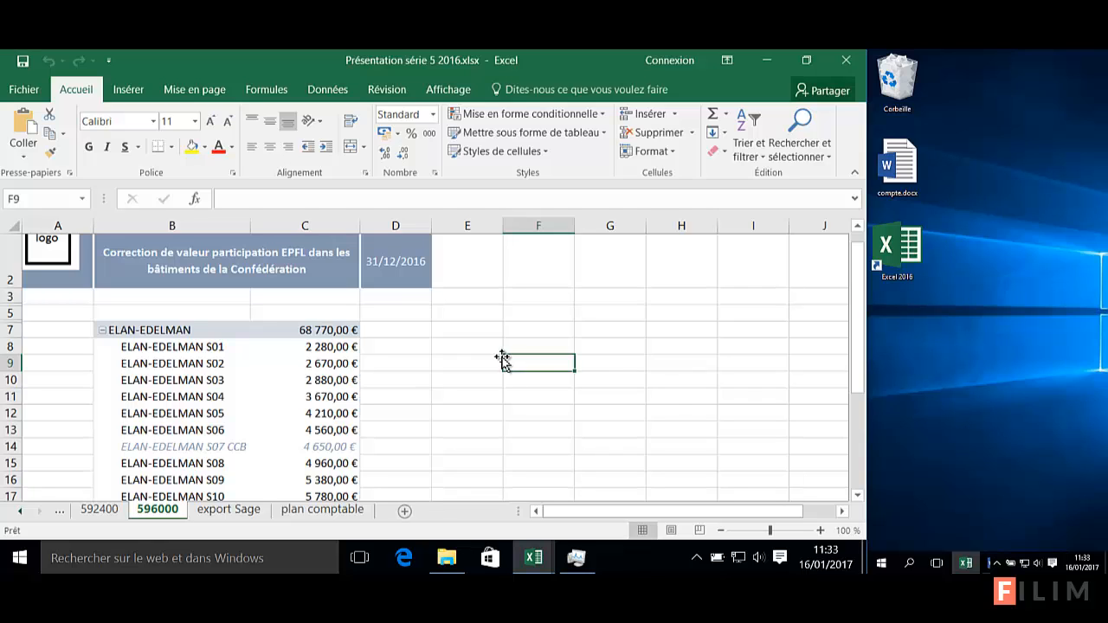
# Close the workbook and the remaining empty Excel window
pyautogui.click(849, 63)
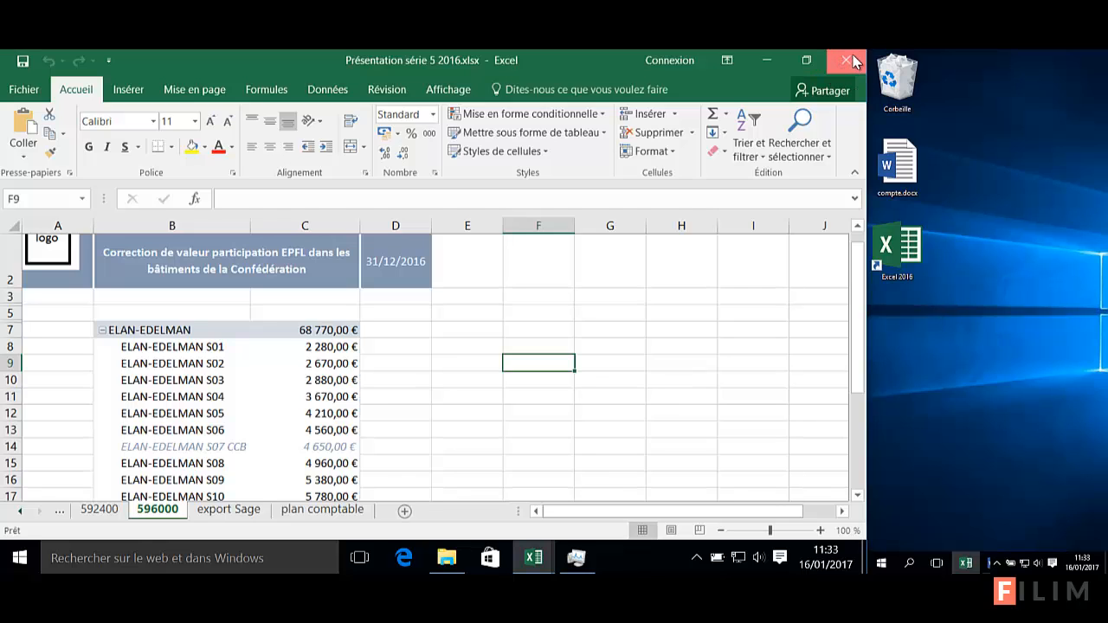
pyautogui.click(854, 61)
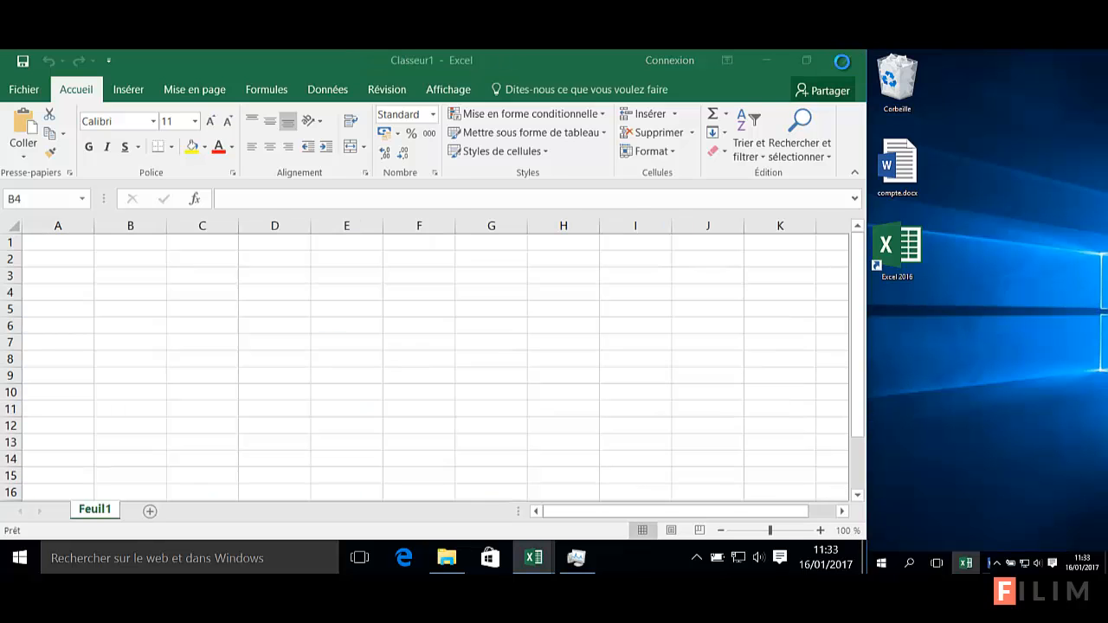
pyautogui.click(768, 59)
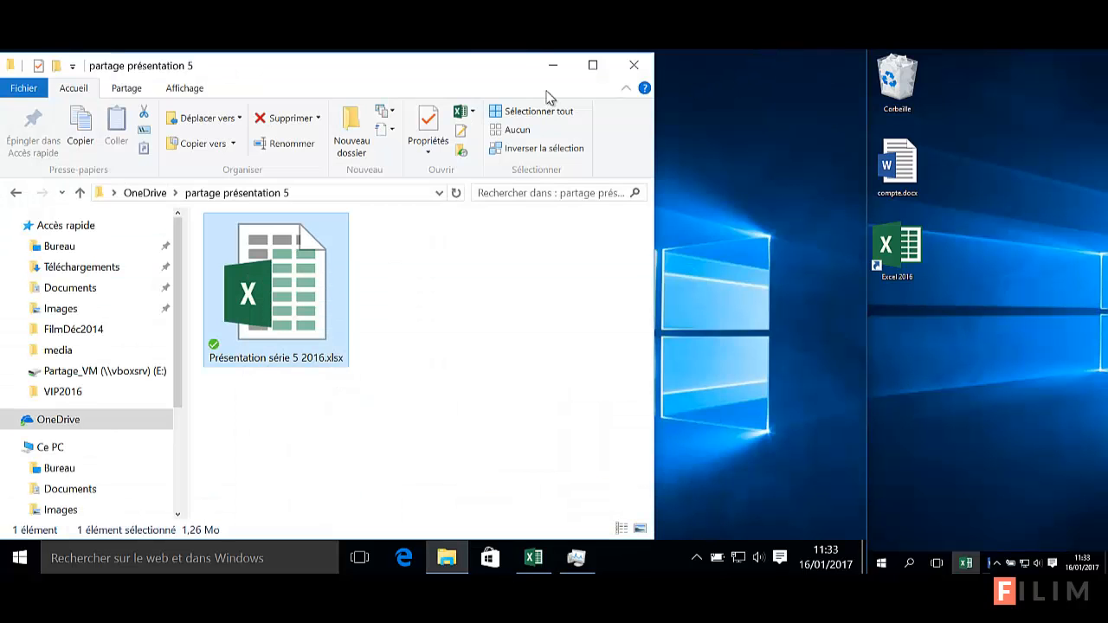
# Resize and reposition the 'partage présentation 5' folder window, then close it
pyautogui.moveTo(456, 54); pyautogui.dragTo(440, 175)
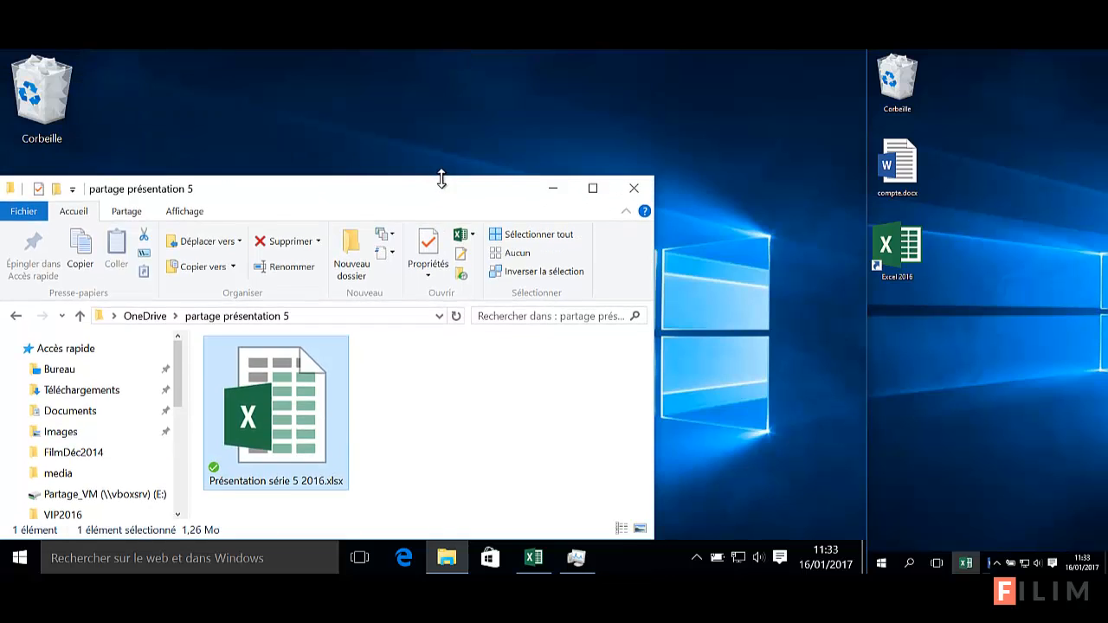
pyautogui.moveTo(301, 200); pyautogui.dragTo(413, 70)
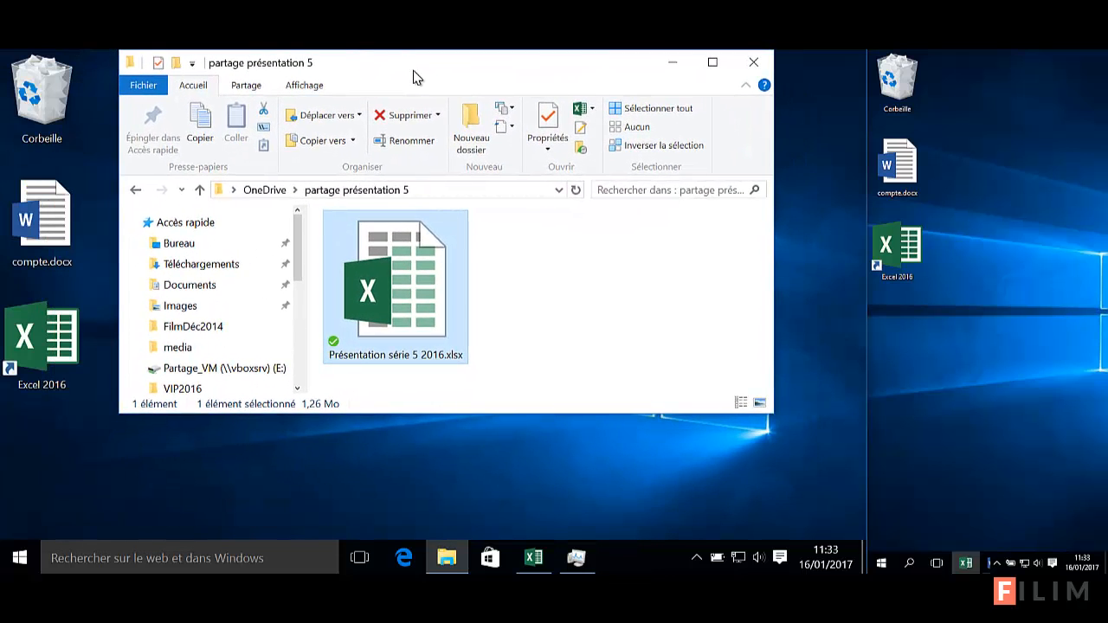
pyautogui.moveTo(386, 418); pyautogui.dragTo(386, 512)
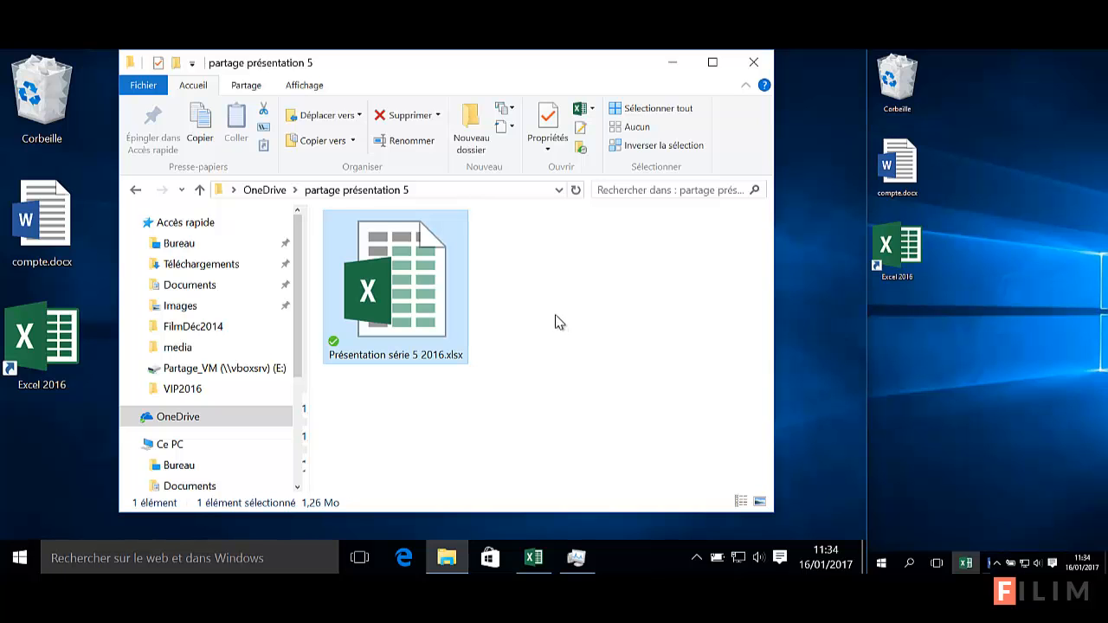
pyautogui.click(757, 64)
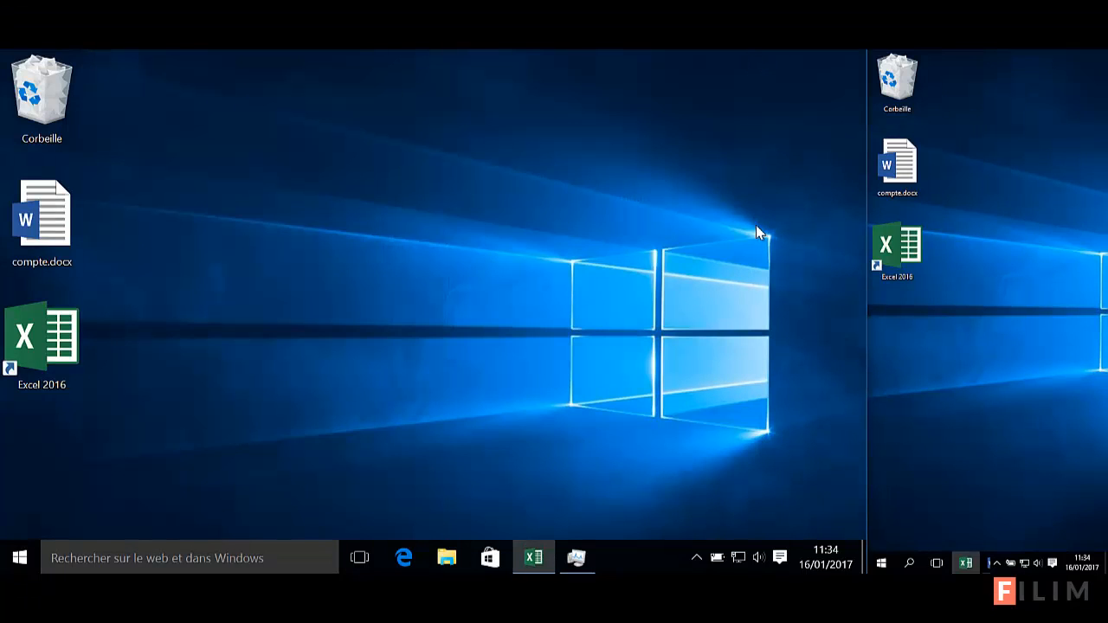